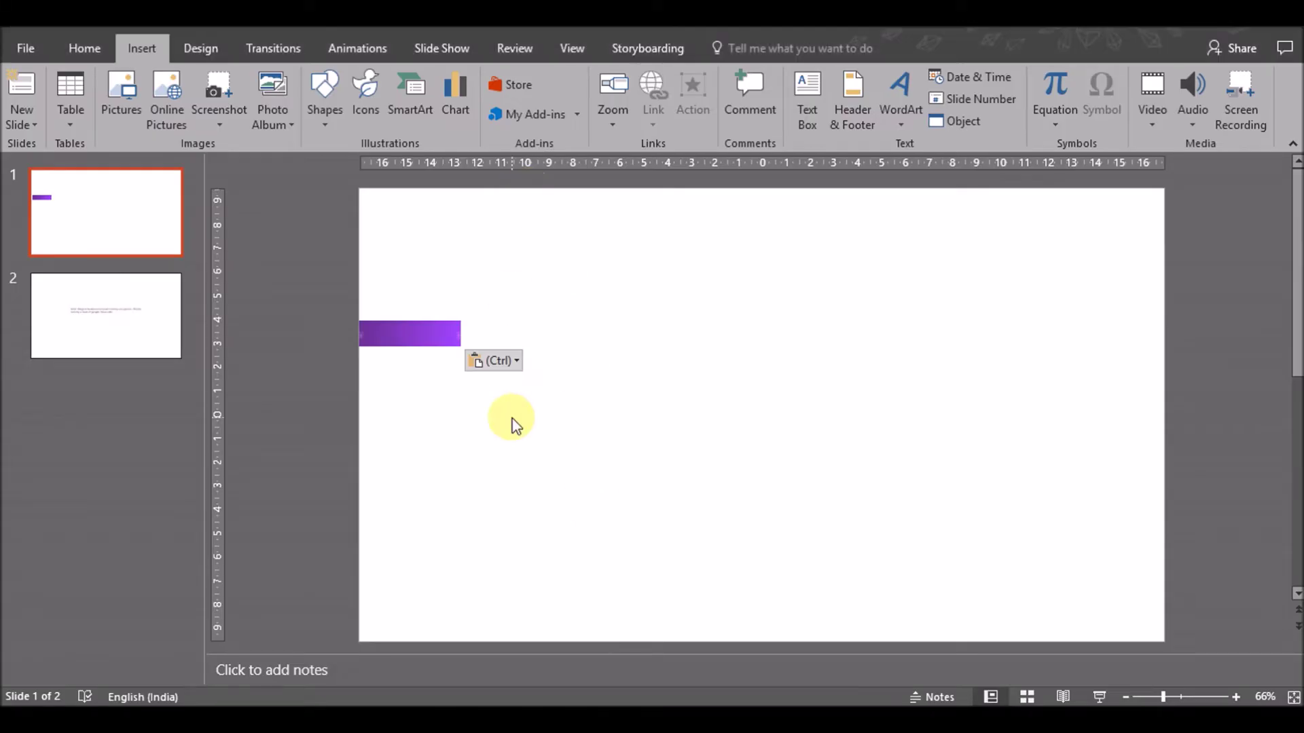
- Pick a paste option for the purple bar and dismiss the Design Ideas suggestions
{"action": "left_click", "coordinate": [503, 361]}
{"action": "left_click", "coordinate": [498, 408]}
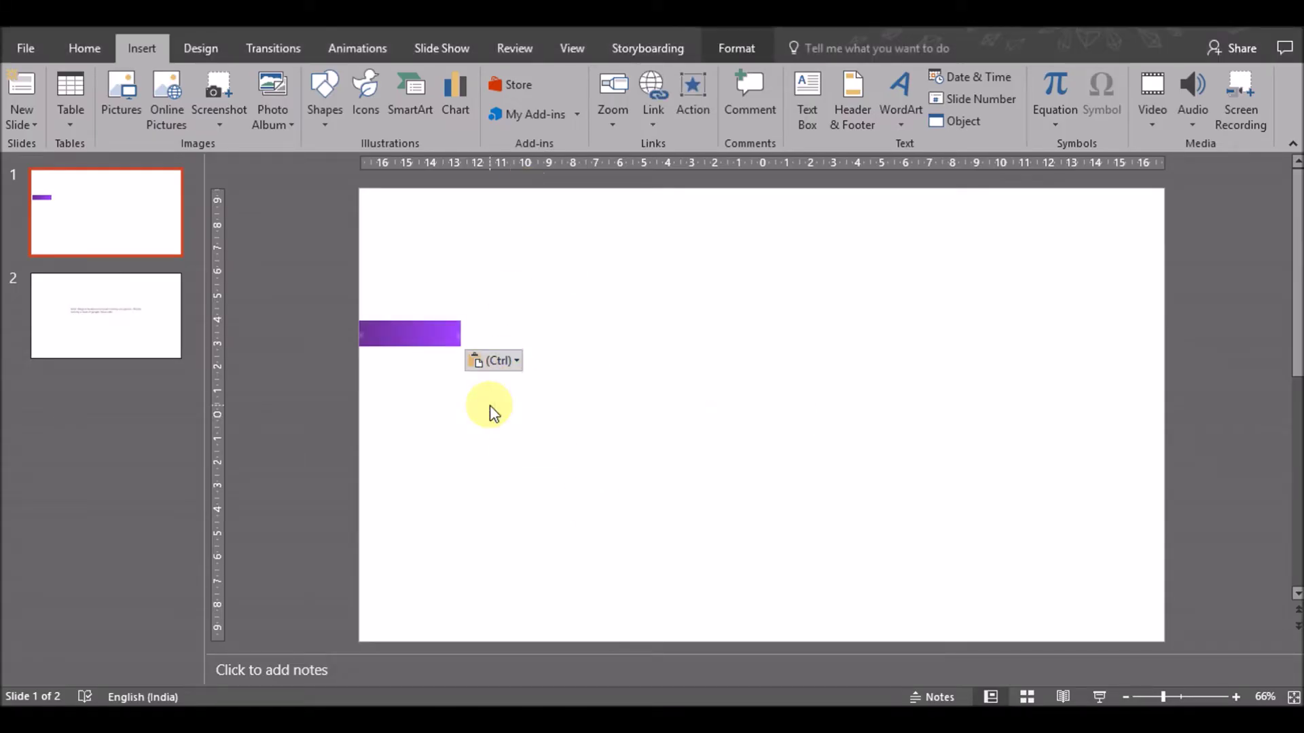
{"action": "left_click", "coordinate": [499, 449]}
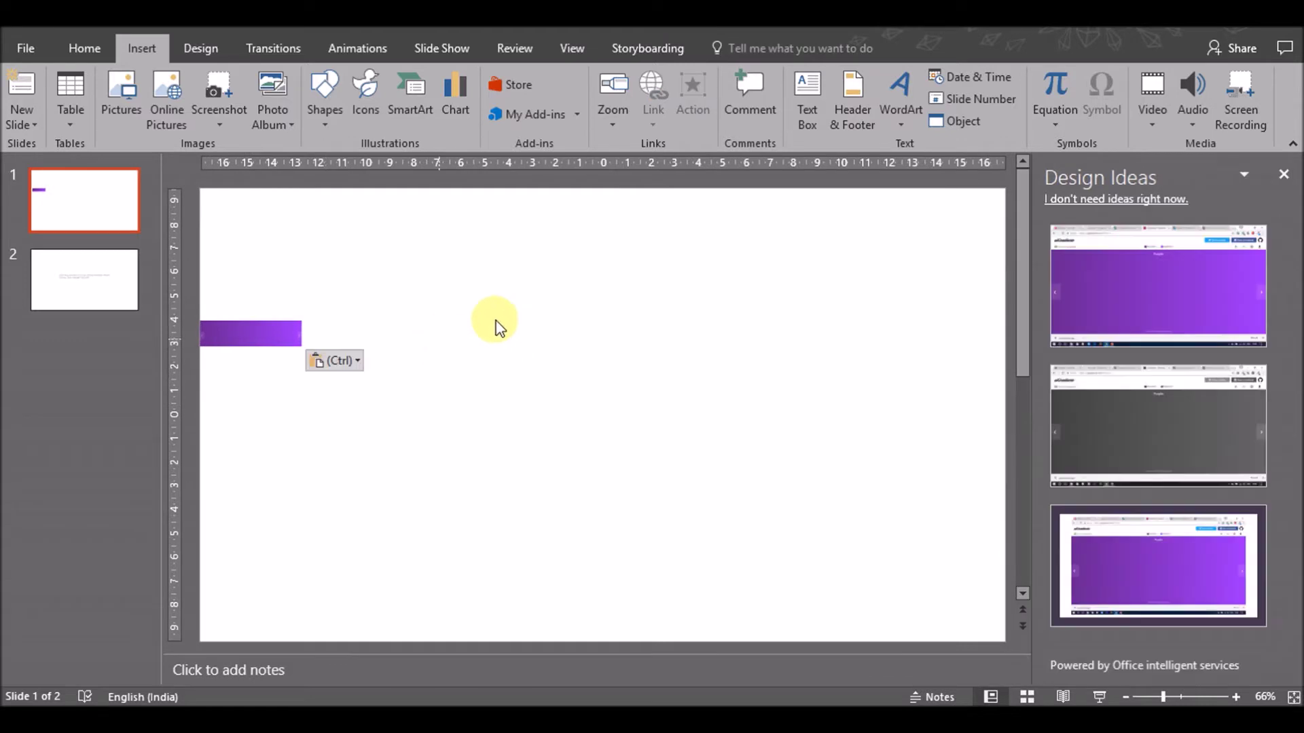
{"action": "left_click", "coordinate": [1284, 175]}
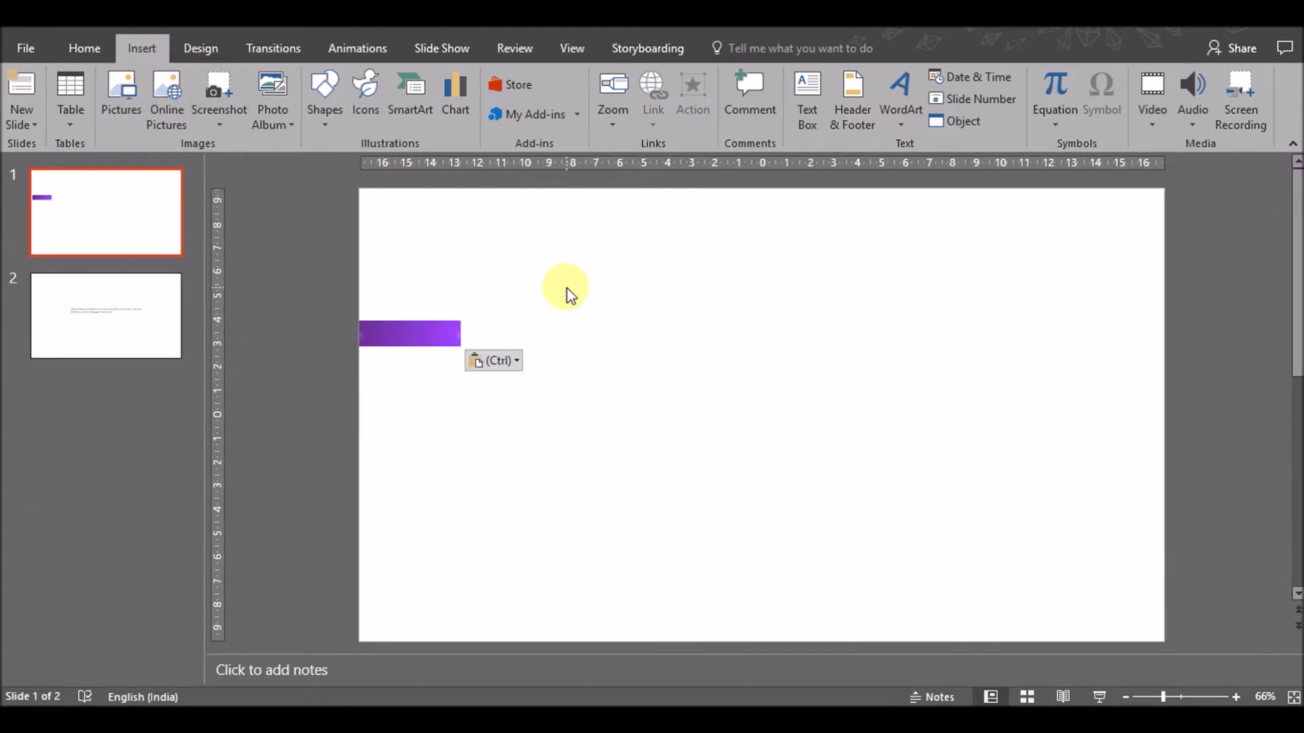
{"action": "right_click", "coordinate": [479, 233]}
- Fill slide 1's background with the picture pexels-photo.jpg
{"action": "left_click", "coordinate": [518, 385]}
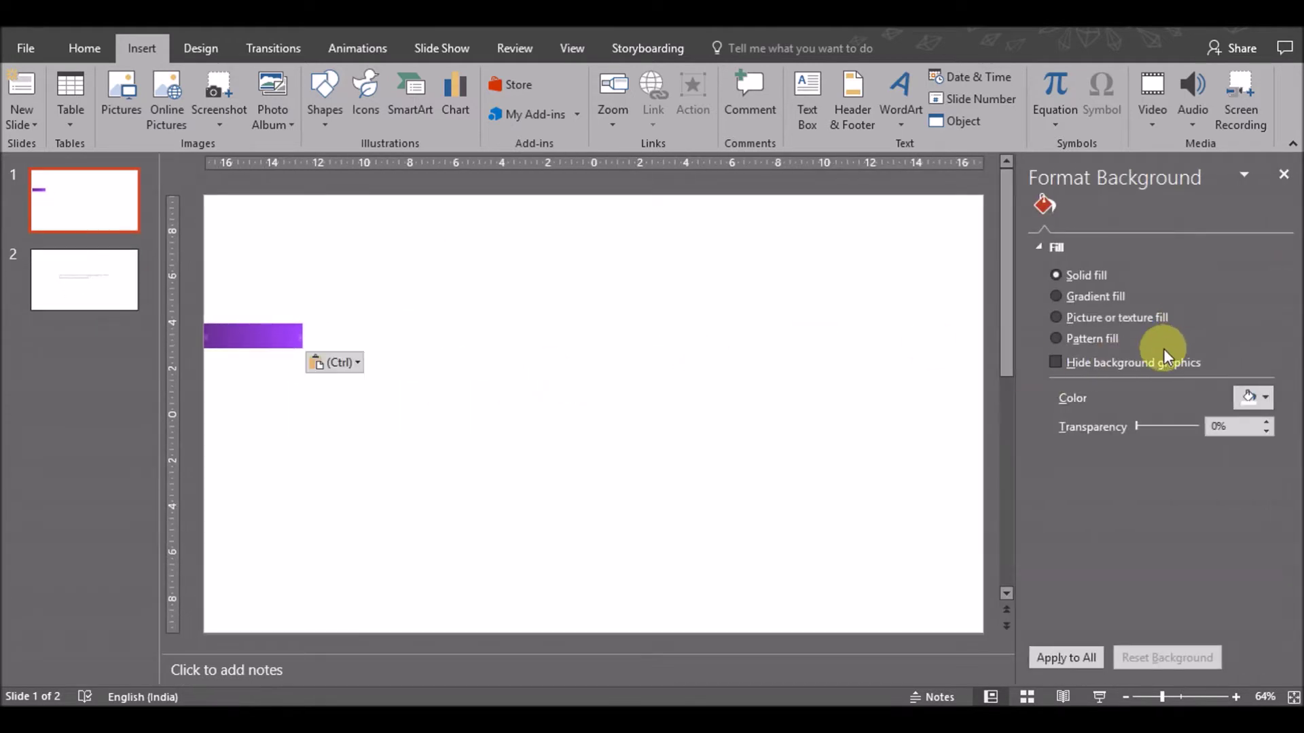
{"action": "left_click", "coordinate": [1096, 317]}
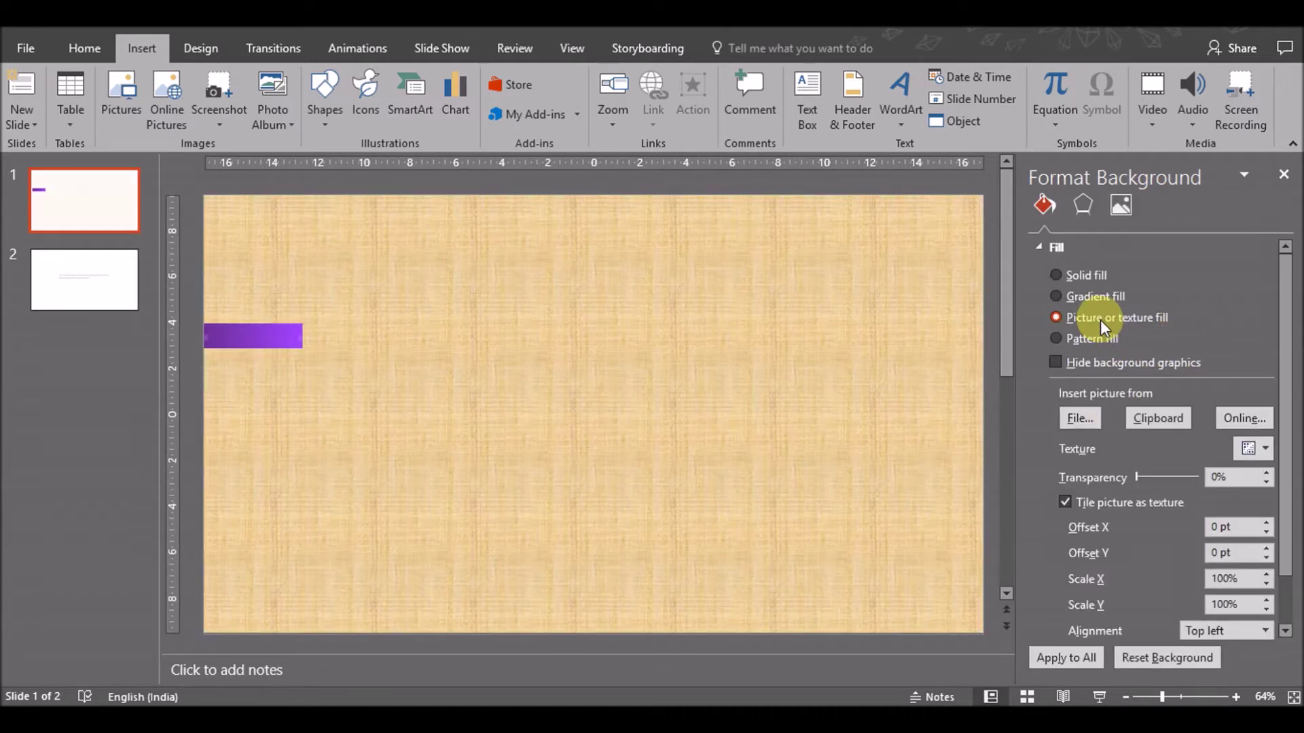
{"action": "left_click", "coordinate": [1080, 419]}
{"action": "left_click", "coordinate": [254, 175]}
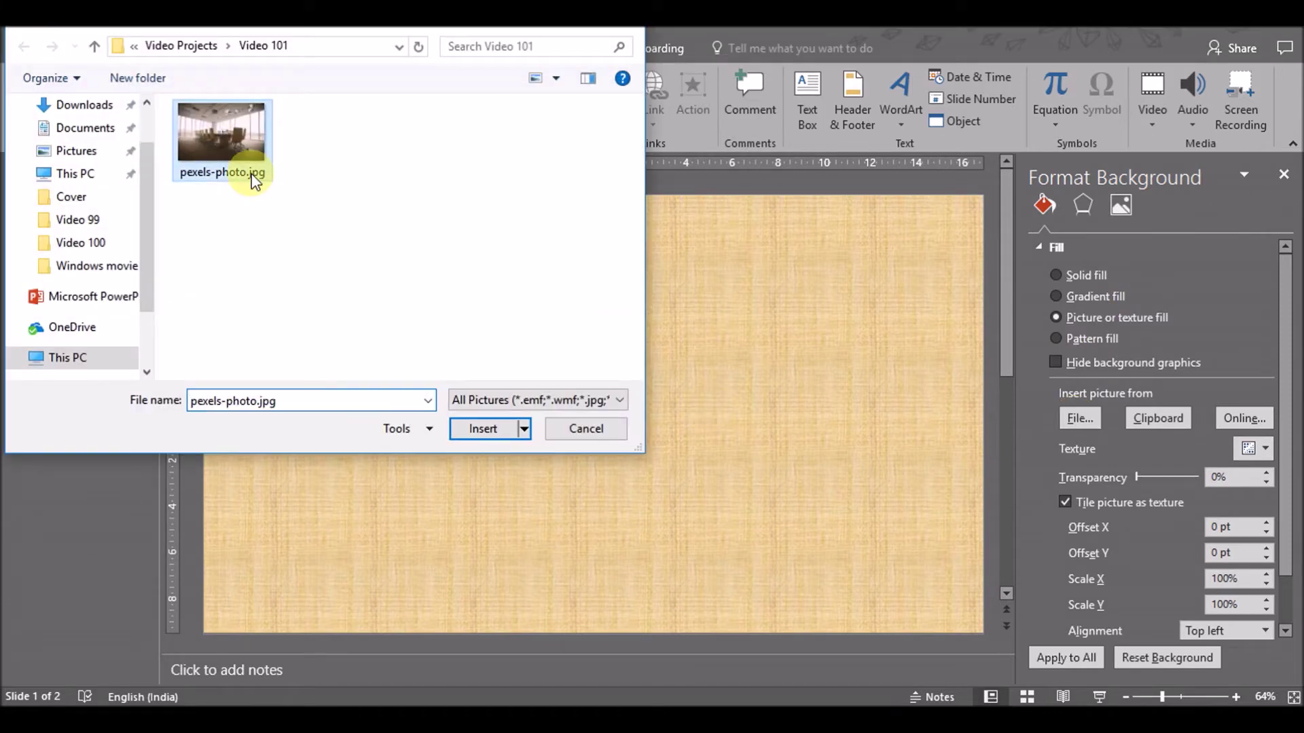
{"action": "left_click", "coordinate": [488, 428]}
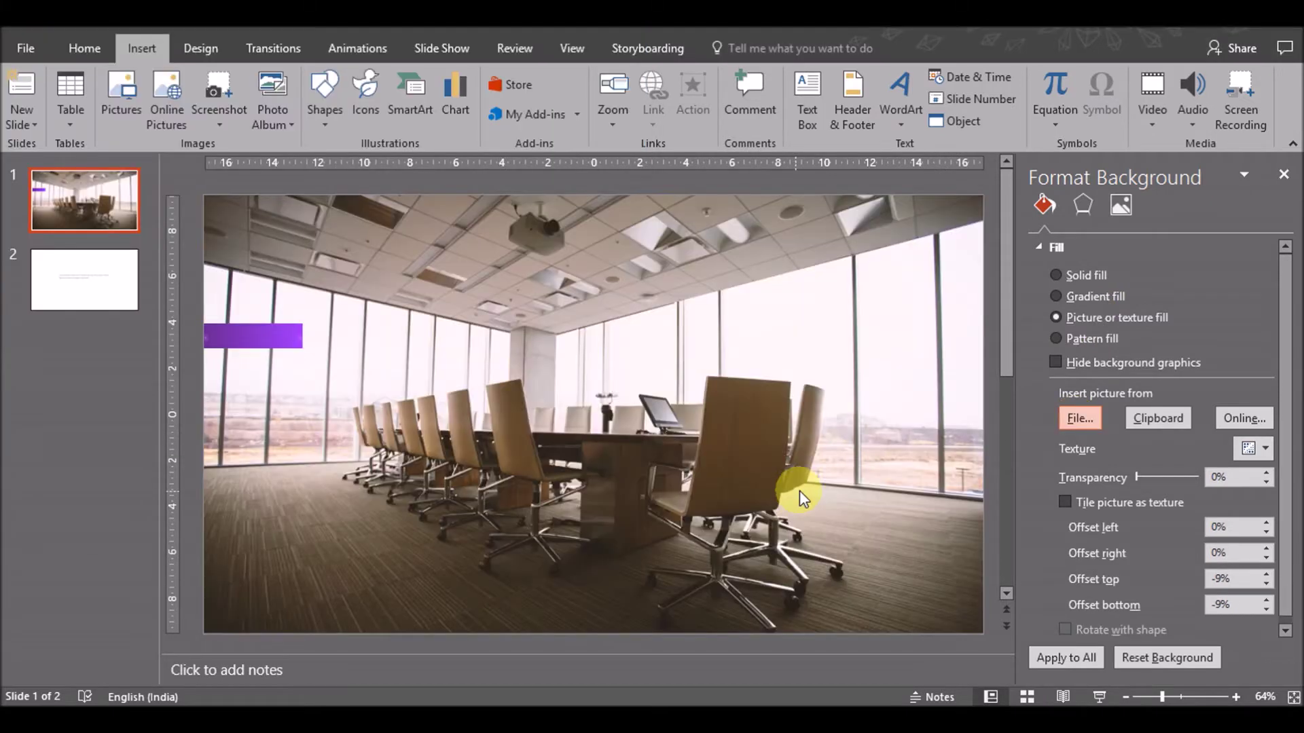
{"action": "left_click", "coordinate": [1283, 175]}
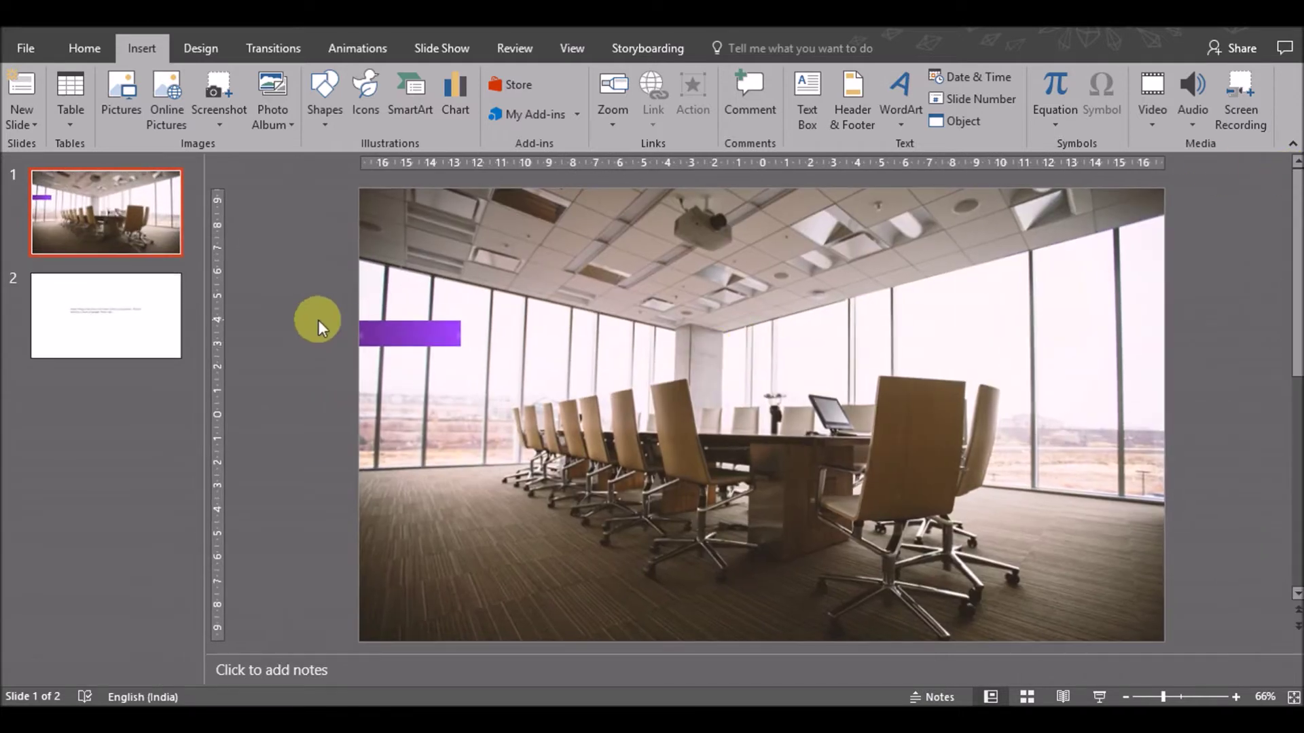
- Draw a rectangle covering the whole slide and send it behind the purple bar
{"action": "left_click", "coordinate": [323, 125]}
{"action": "left_click", "coordinate": [364, 167]}
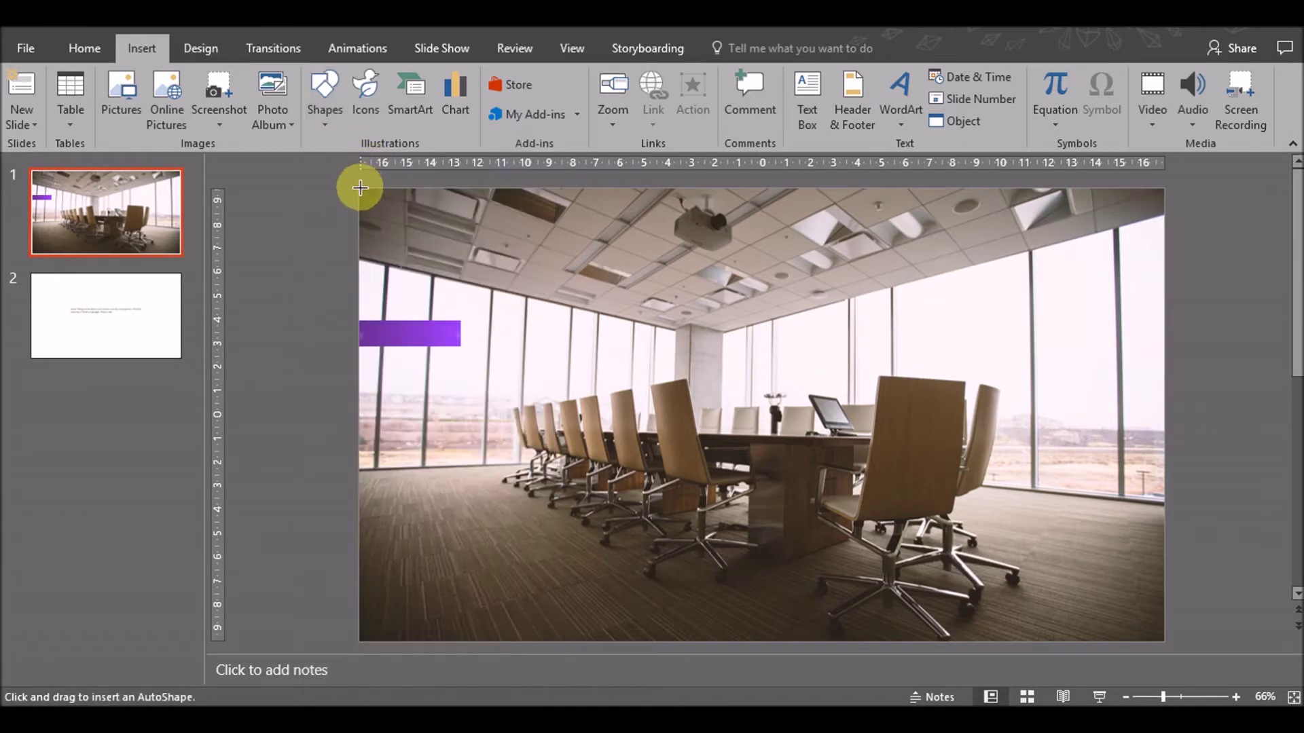
{"action": "left_click_drag", "start_coordinate": [357, 188], "coordinate": [1169, 644]}
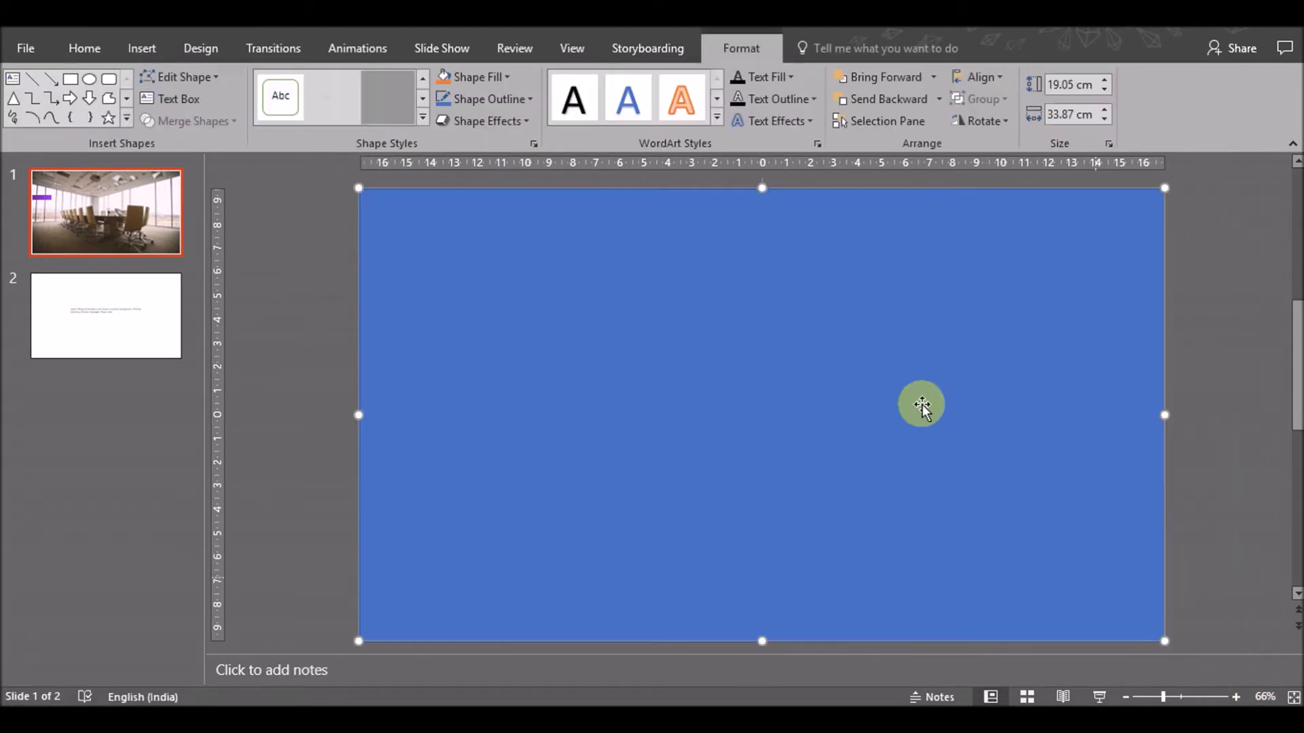
{"action": "right_click", "coordinate": [760, 327]}
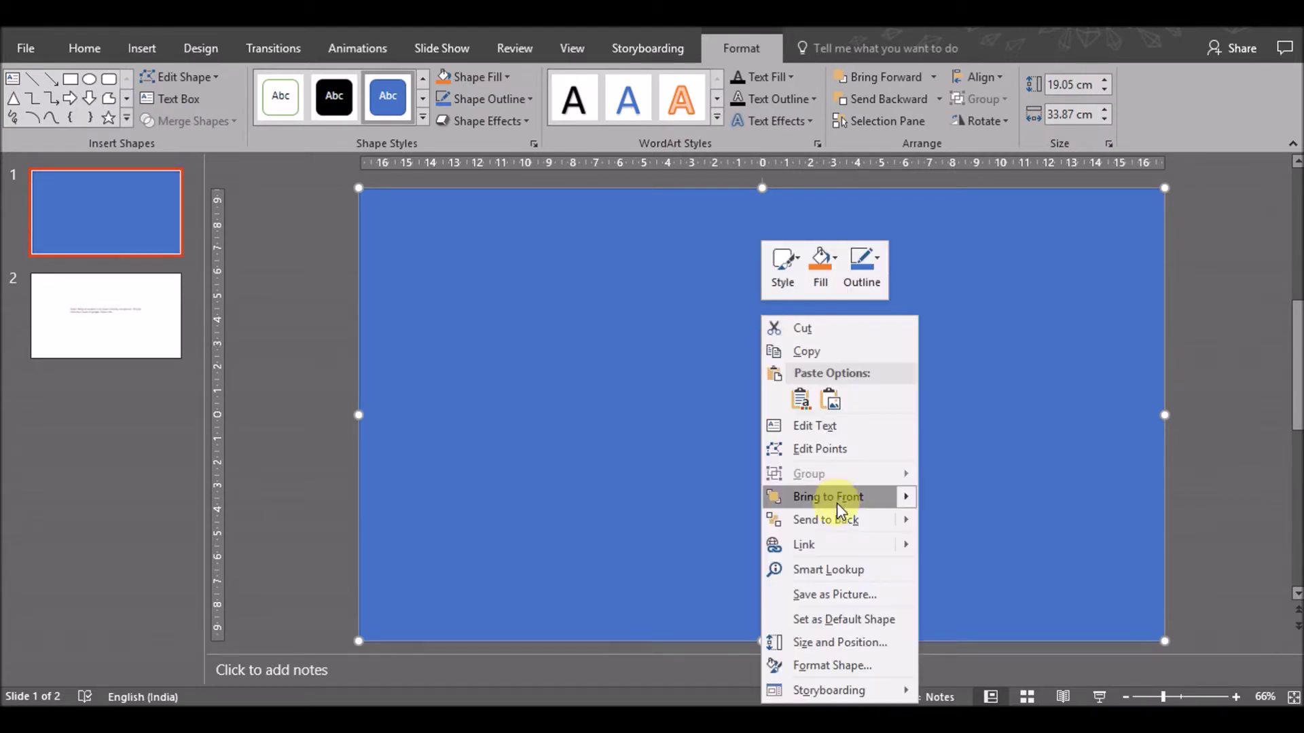
{"action": "left_click", "coordinate": [830, 519]}
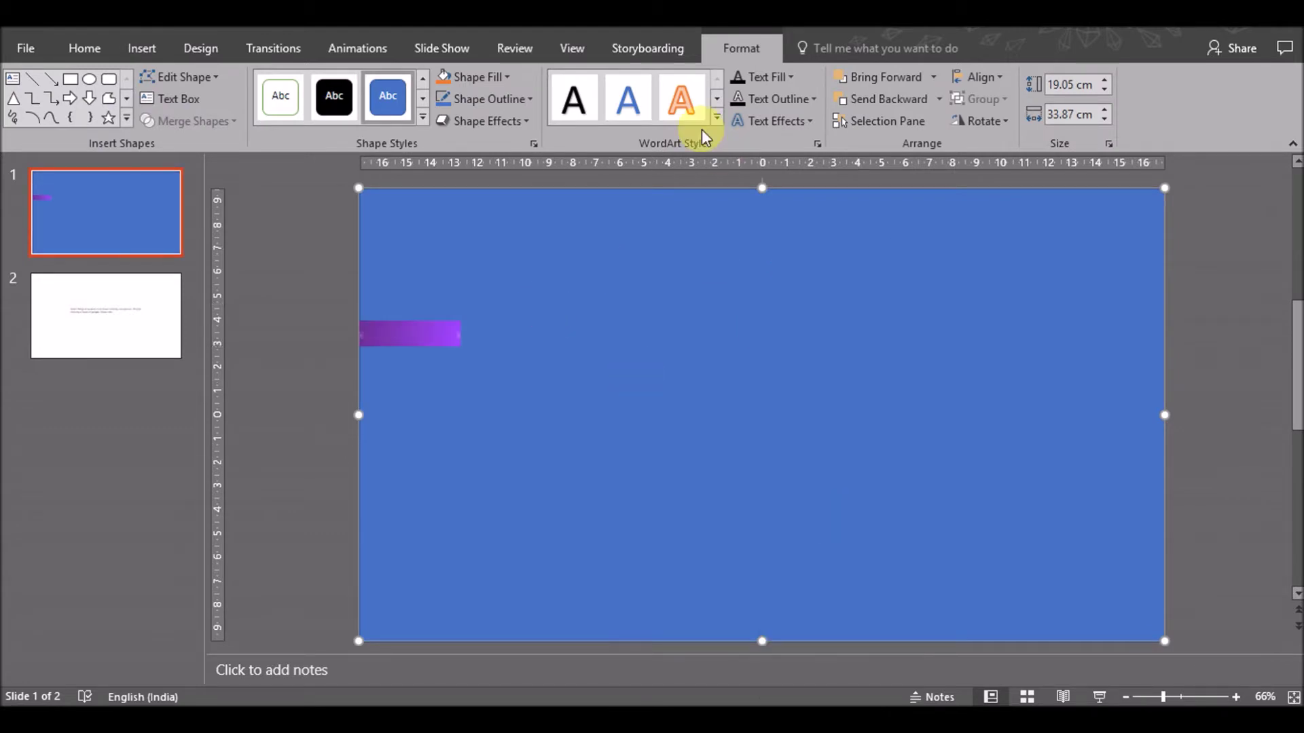
- Remove the rectangle's outline and open its Format Shape settings
{"action": "left_click", "coordinate": [475, 98]}
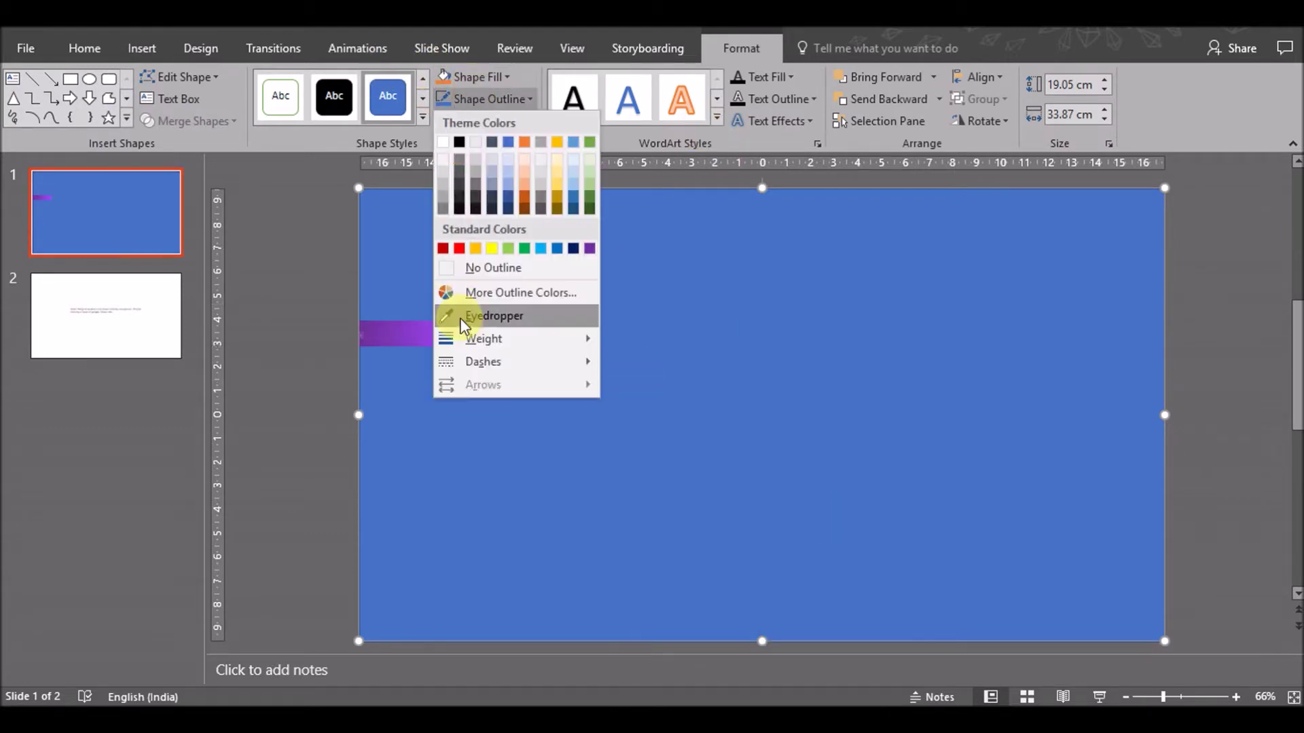
{"action": "left_click", "coordinate": [466, 267]}
{"action": "right_click", "coordinate": [564, 326]}
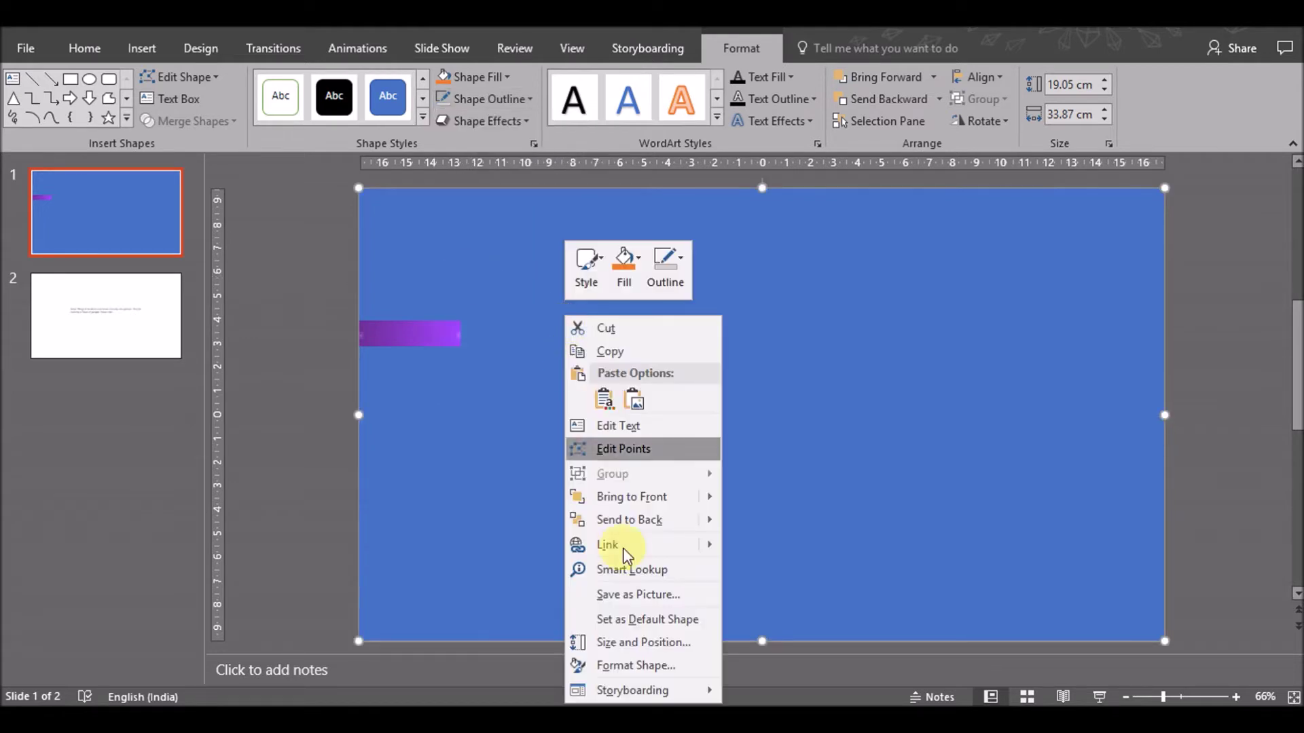
{"action": "left_click", "coordinate": [648, 666]}
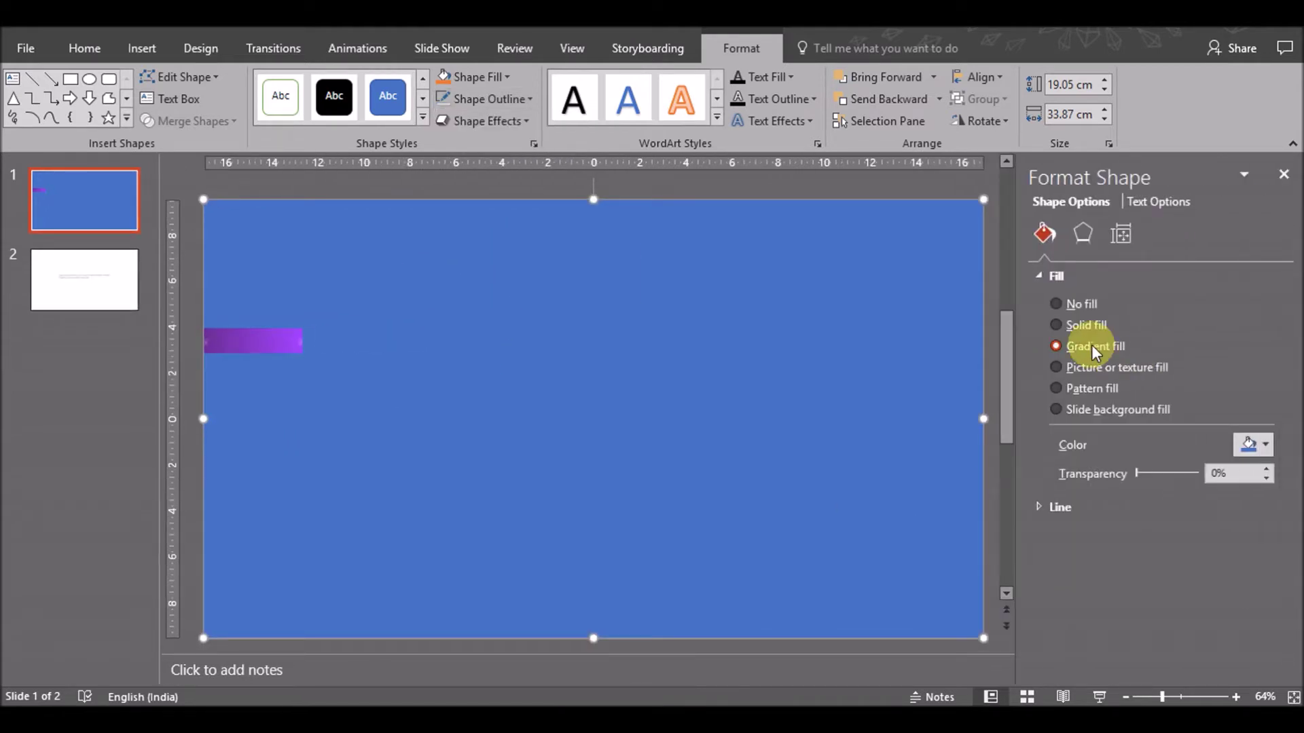
- Give the rectangle a gradient fill, sampling the bar's purple for the first and 74% stops
{"action": "left_click", "coordinate": [1093, 347]}
{"action": "left_click", "coordinate": [1250, 615]}
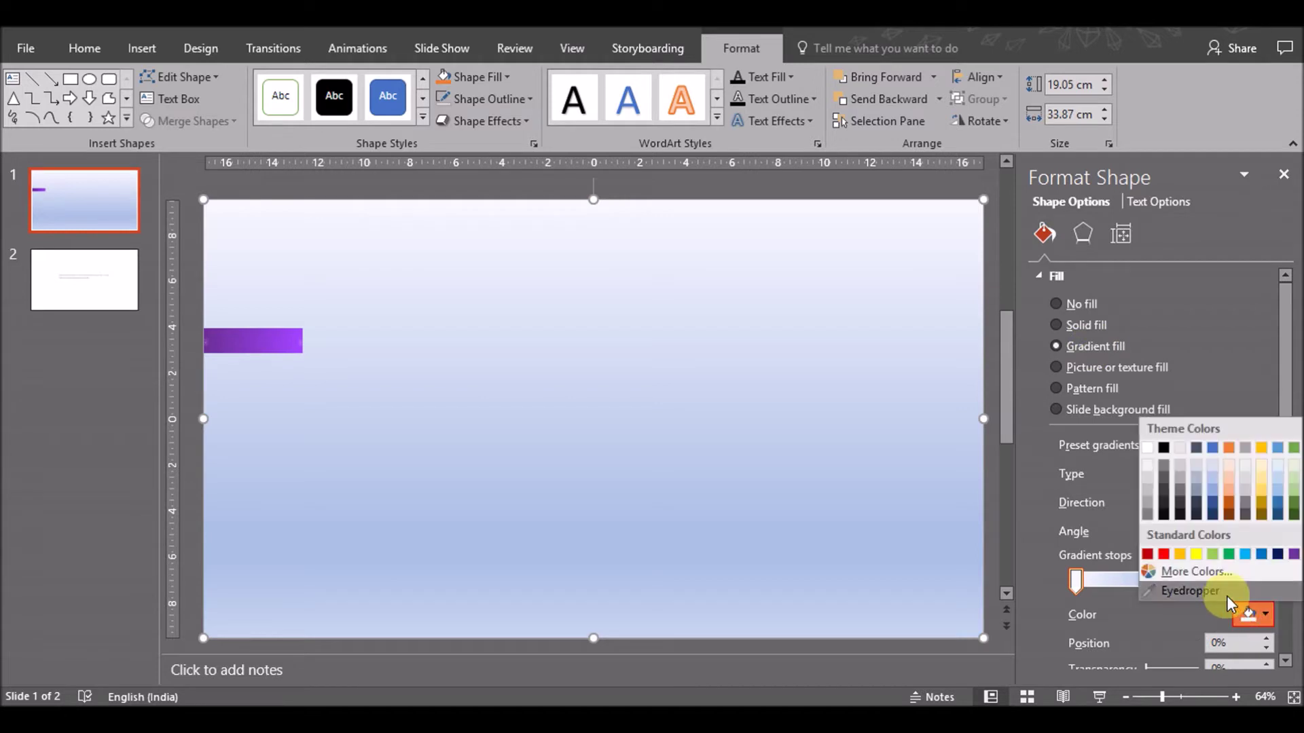
{"action": "left_click", "coordinate": [1228, 598]}
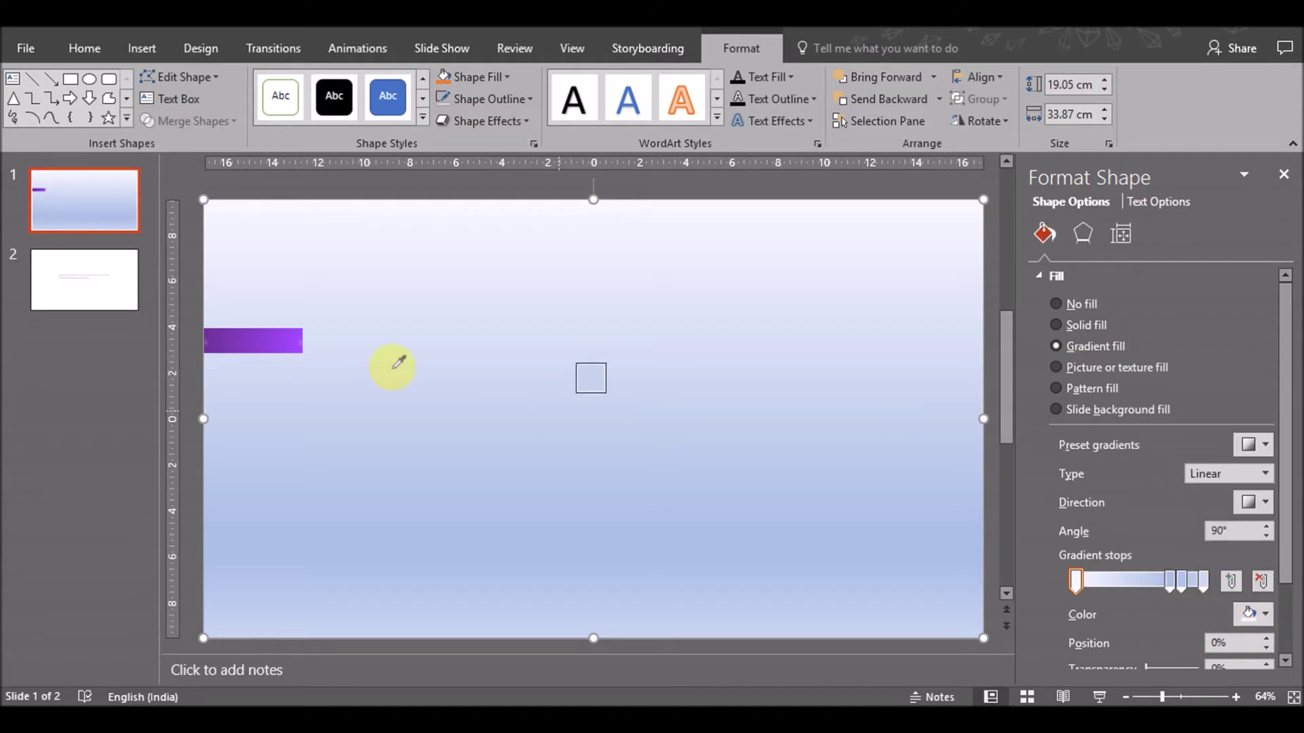
{"action": "left_click", "coordinate": [211, 328]}
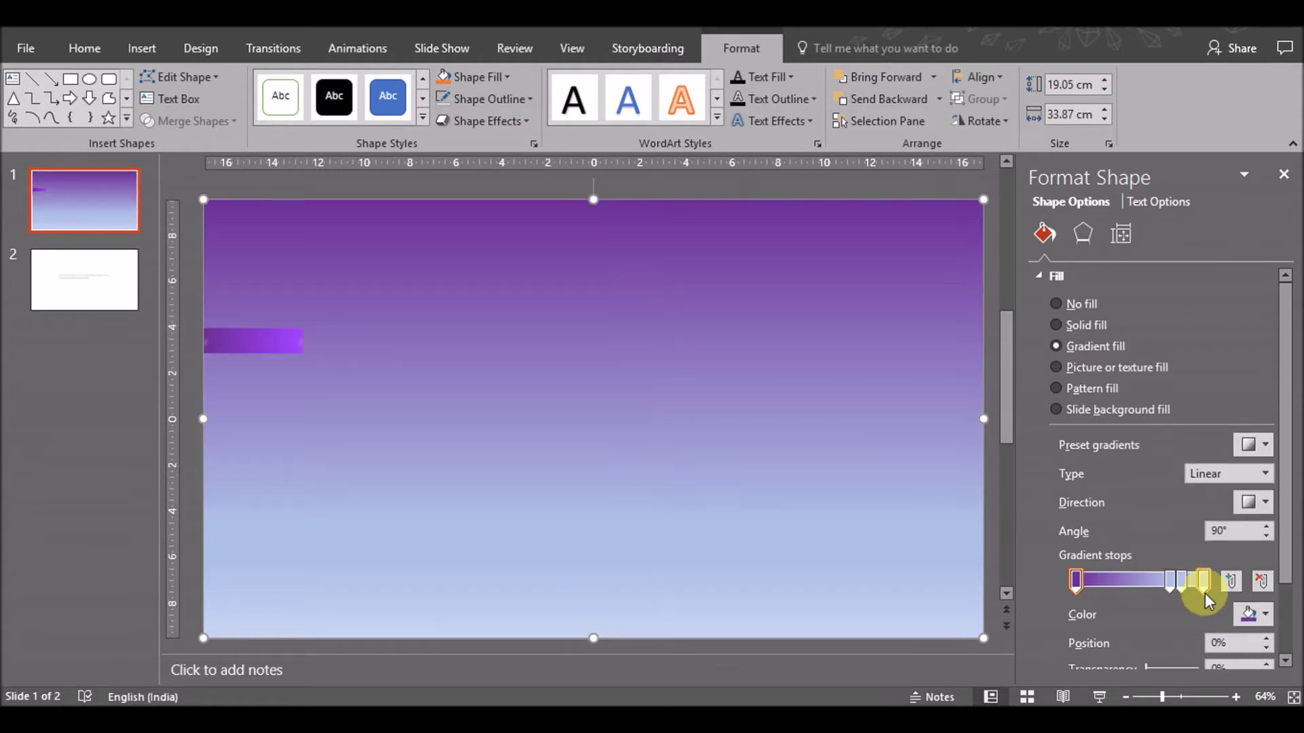
{"action": "left_click", "coordinate": [1249, 615]}
{"action": "left_click", "coordinate": [1227, 597]}
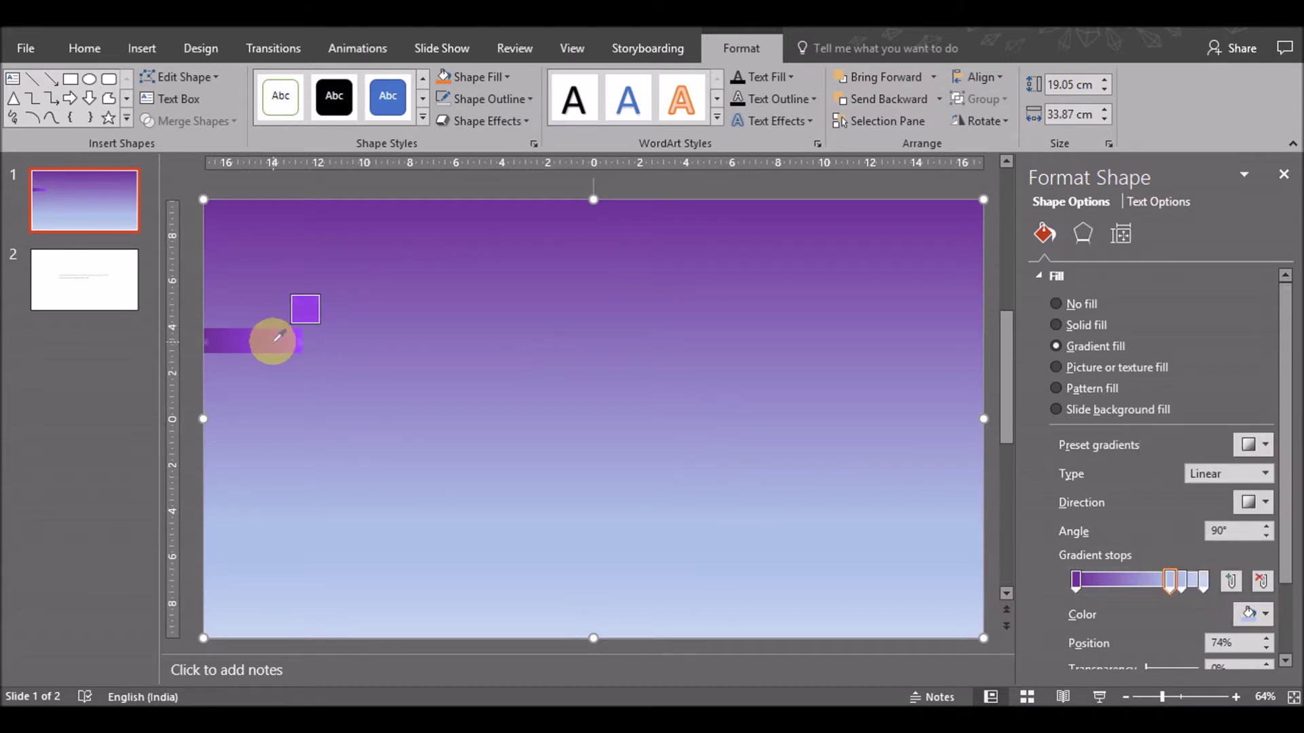
{"action": "left_click", "coordinate": [279, 336]}
- Sample the bar's purple for the 83% stop and Lavender for the 100% stop
{"action": "left_click", "coordinate": [1182, 582]}
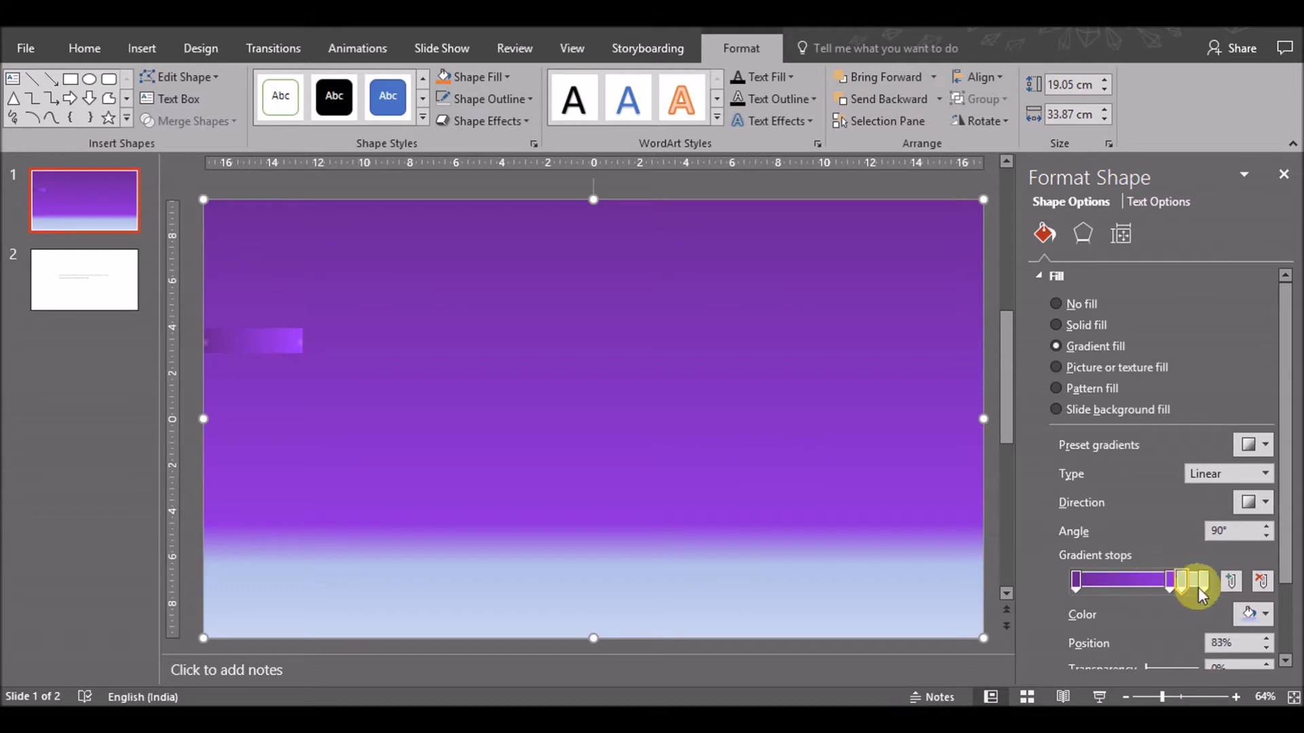
{"action": "left_click", "coordinate": [1250, 615]}
{"action": "left_click", "coordinate": [1199, 591]}
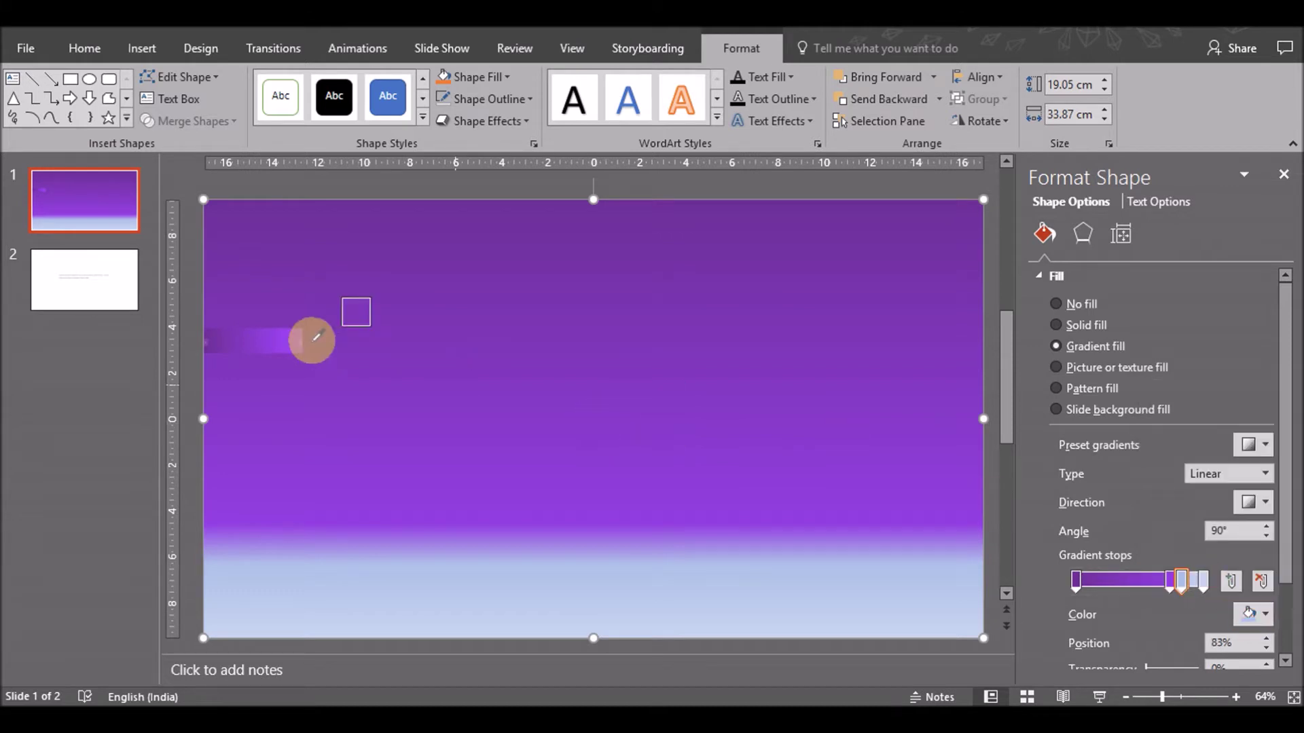
{"action": "left_click", "coordinate": [294, 336]}
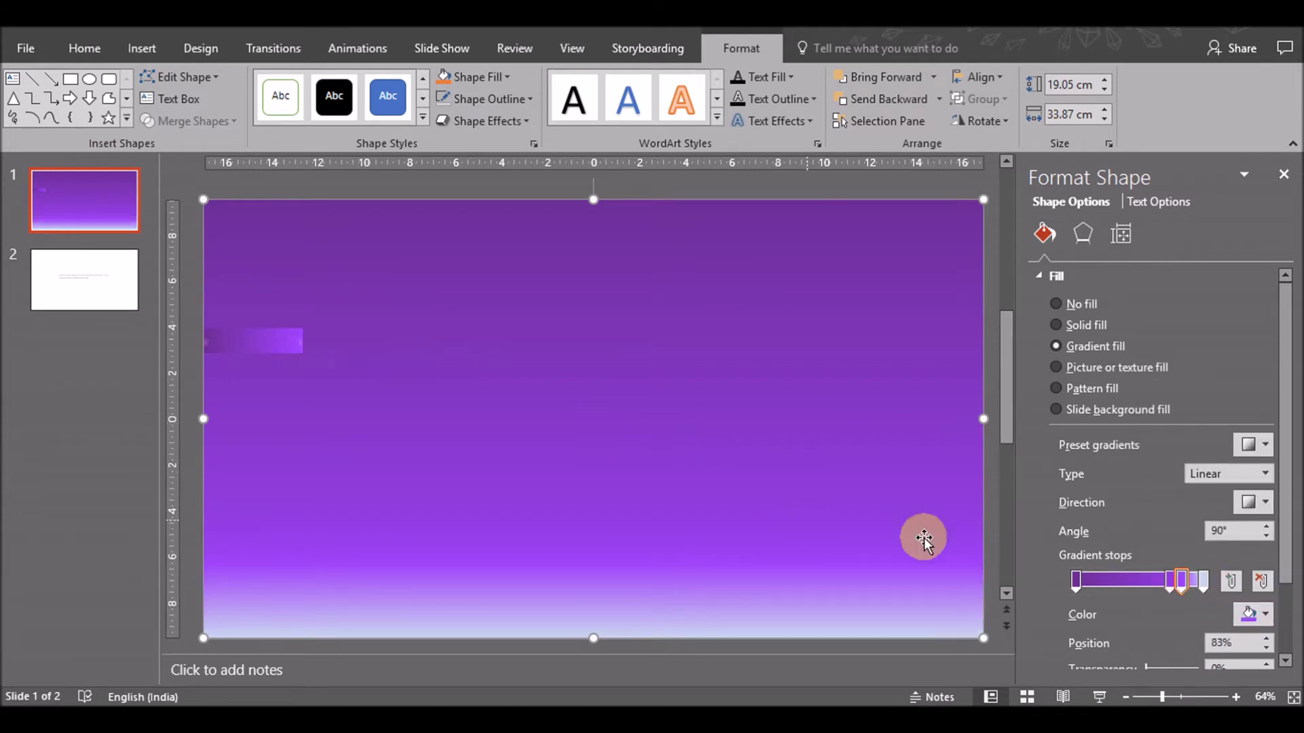
{"action": "left_click", "coordinate": [1201, 582]}
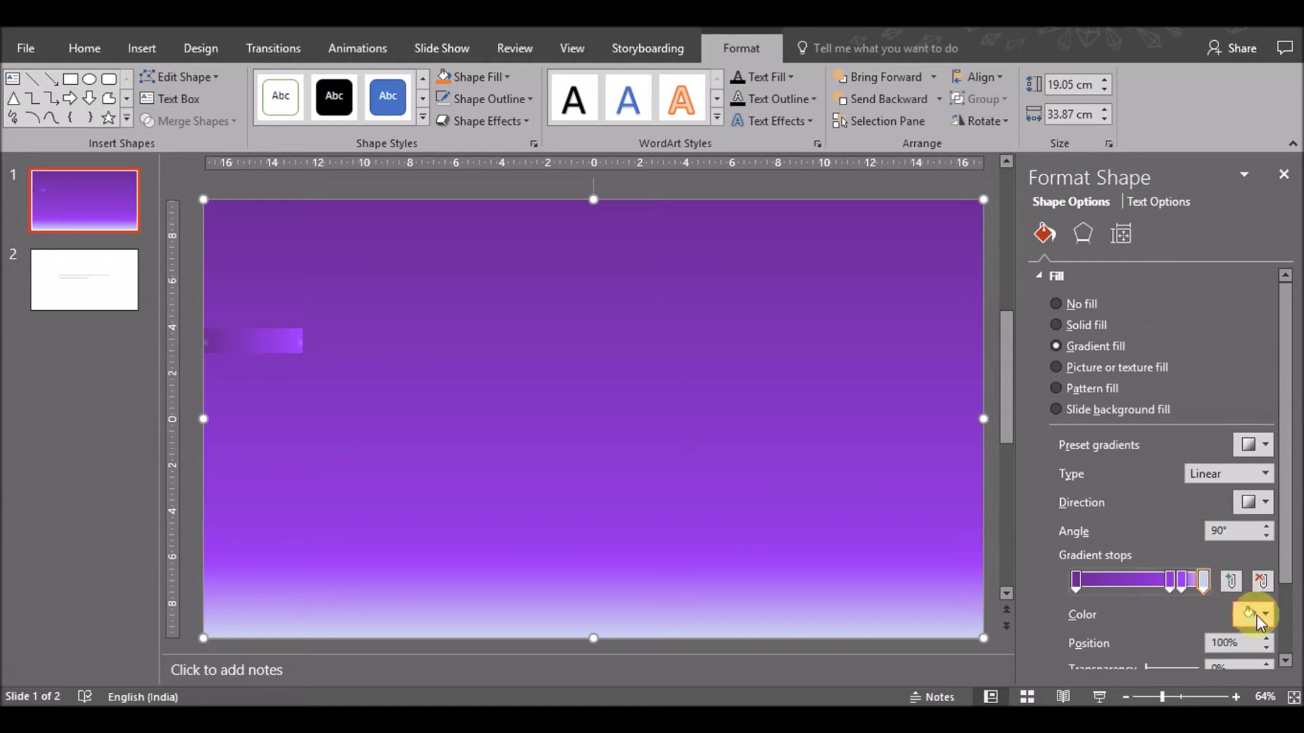
{"action": "left_click", "coordinate": [1249, 614]}
{"action": "left_click", "coordinate": [1195, 590]}
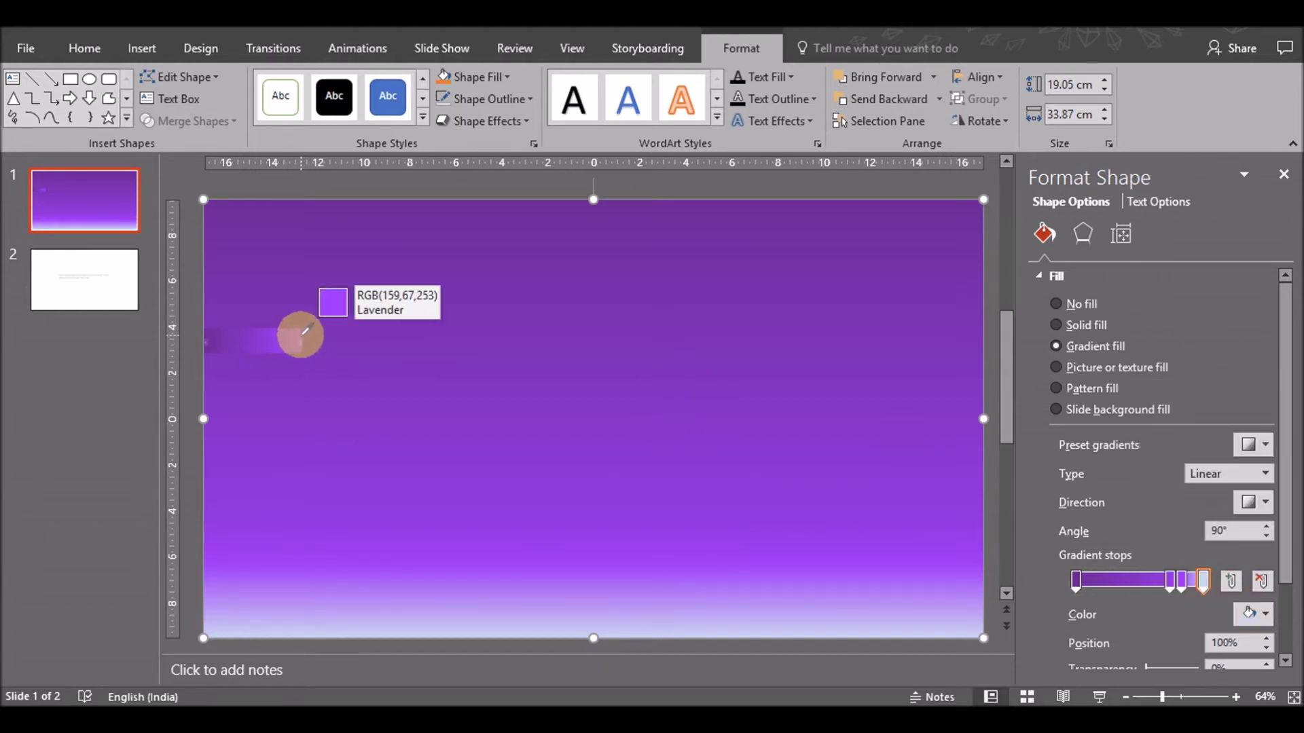
{"action": "left_click", "coordinate": [301, 333]}
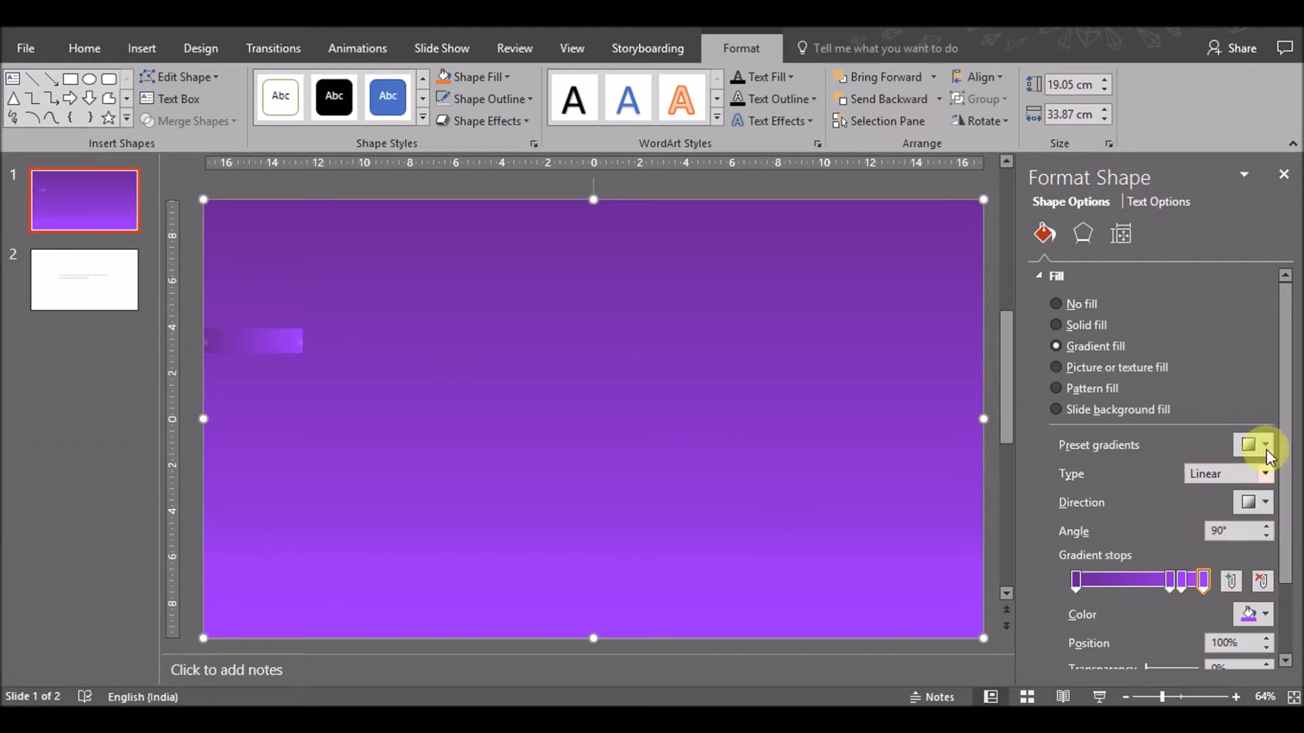
- Set the gradient direction to linear left-to-right at 0°
{"action": "left_click", "coordinate": [1263, 446]}
{"action": "left_click", "coordinate": [1263, 447]}
{"action": "left_click", "coordinate": [1265, 503]}
{"action": "left_click", "coordinate": [1241, 543]}
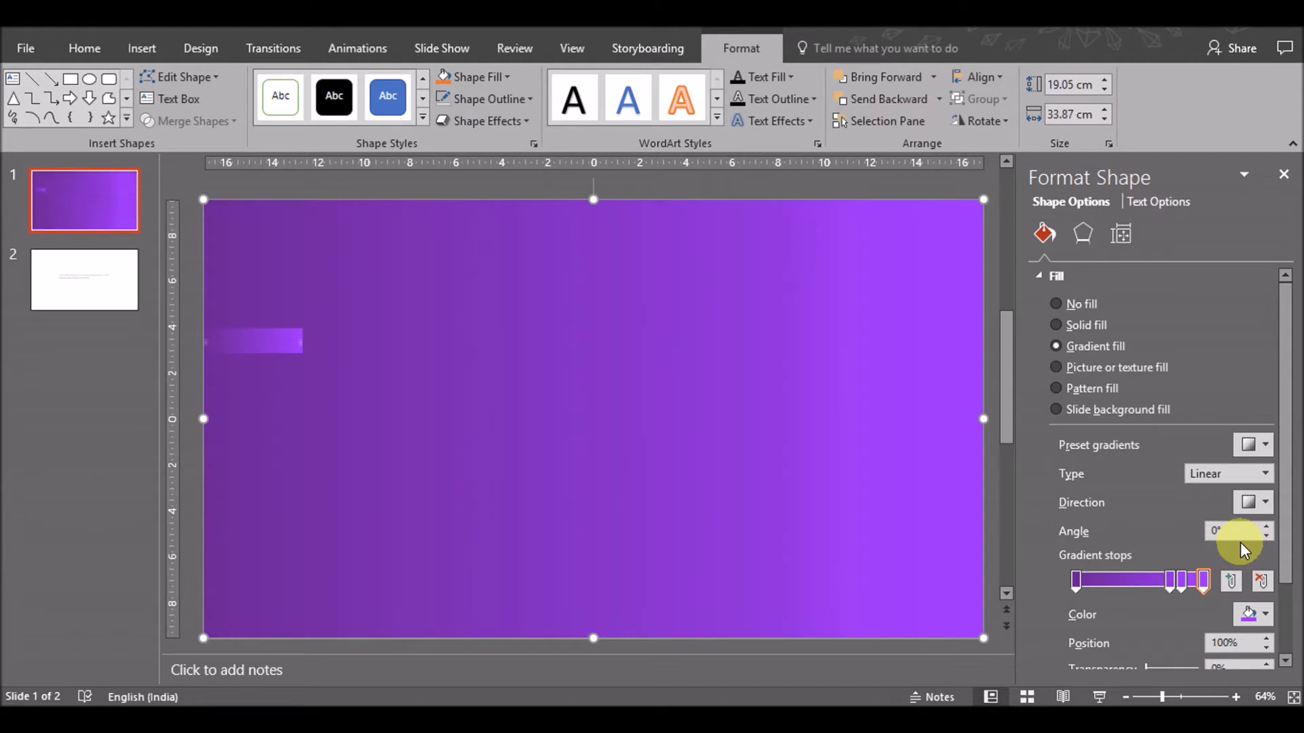
- Raise the gradient stops' transparency to about 25% so the photo shows through
{"action": "left_click_drag", "start_coordinate": [1284, 532], "coordinate": [1284, 595]}
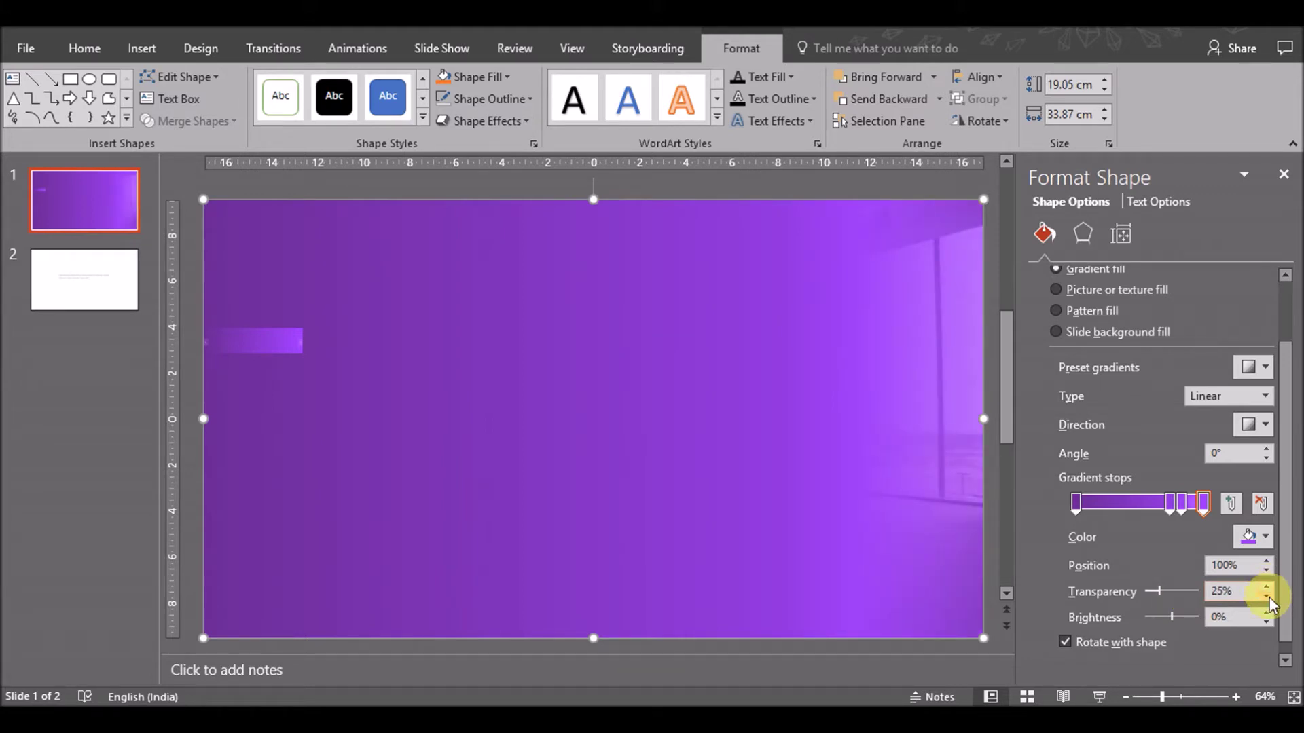
{"action": "left_click", "coordinate": [1182, 503]}
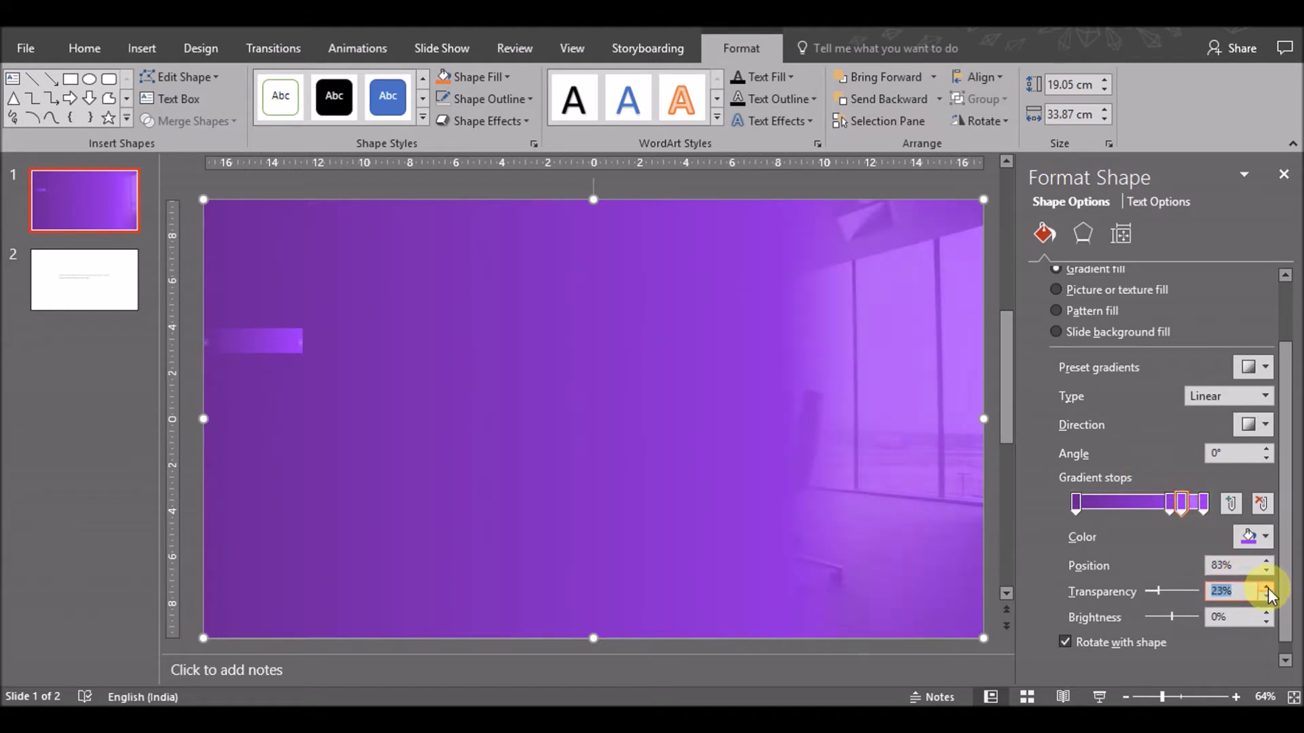
{"action": "left_click", "coordinate": [1169, 506]}
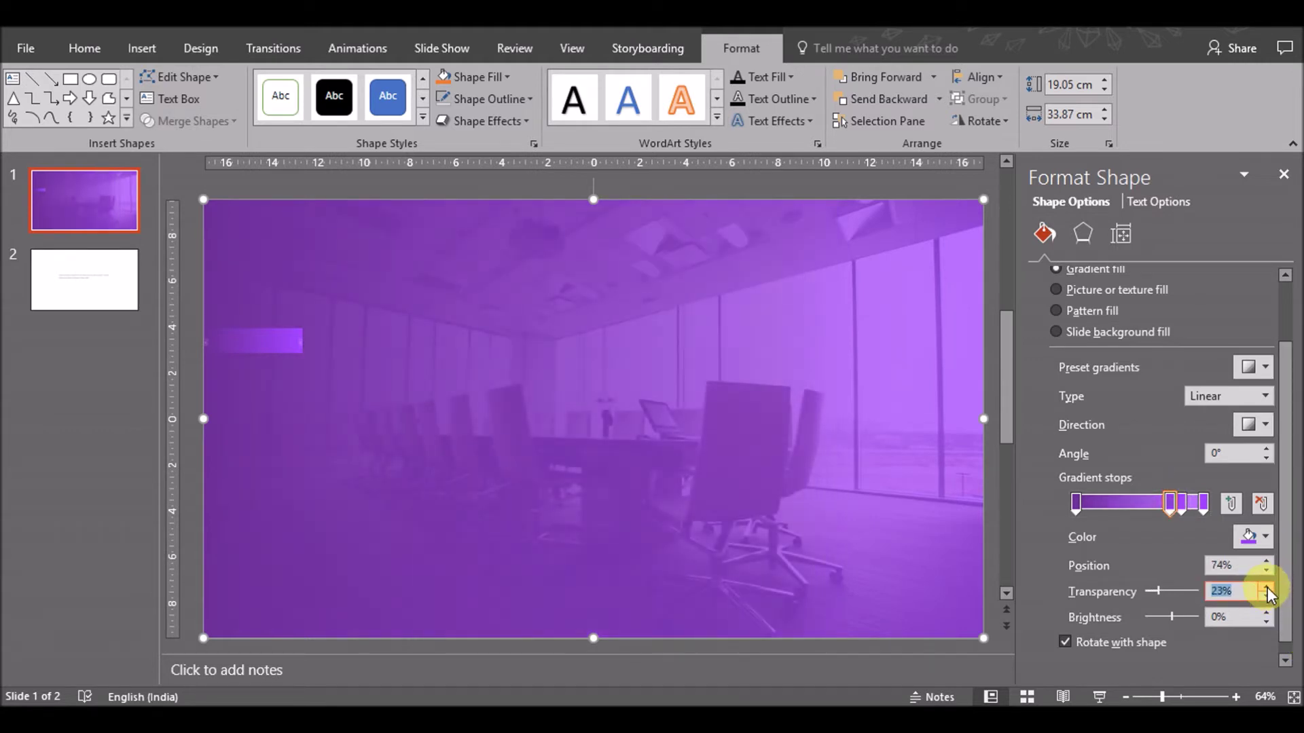
{"action": "left_click", "coordinate": [1266, 586]}
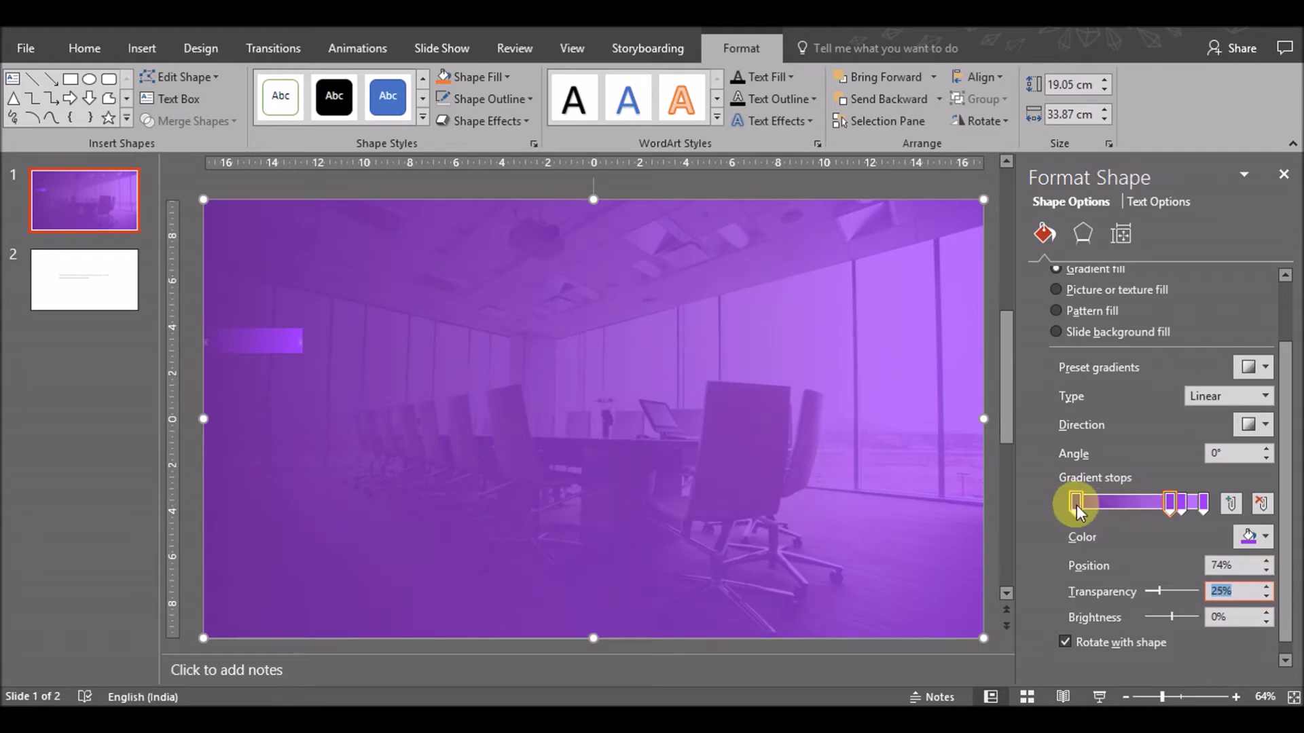
{"action": "left_click", "coordinate": [1266, 587]}
{"action": "left_click", "coordinate": [1265, 588]}
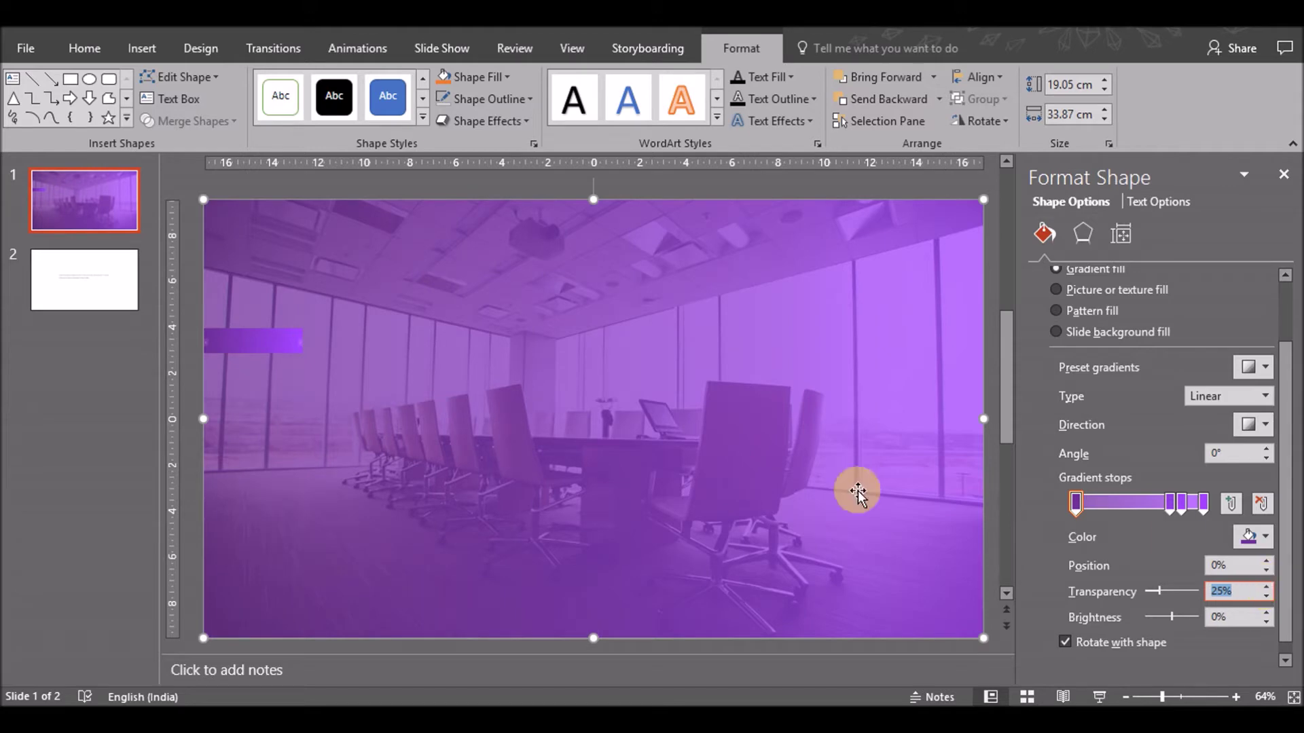
- Delete the small purple bar and go to slide 2
{"action": "left_click", "coordinate": [277, 349]}
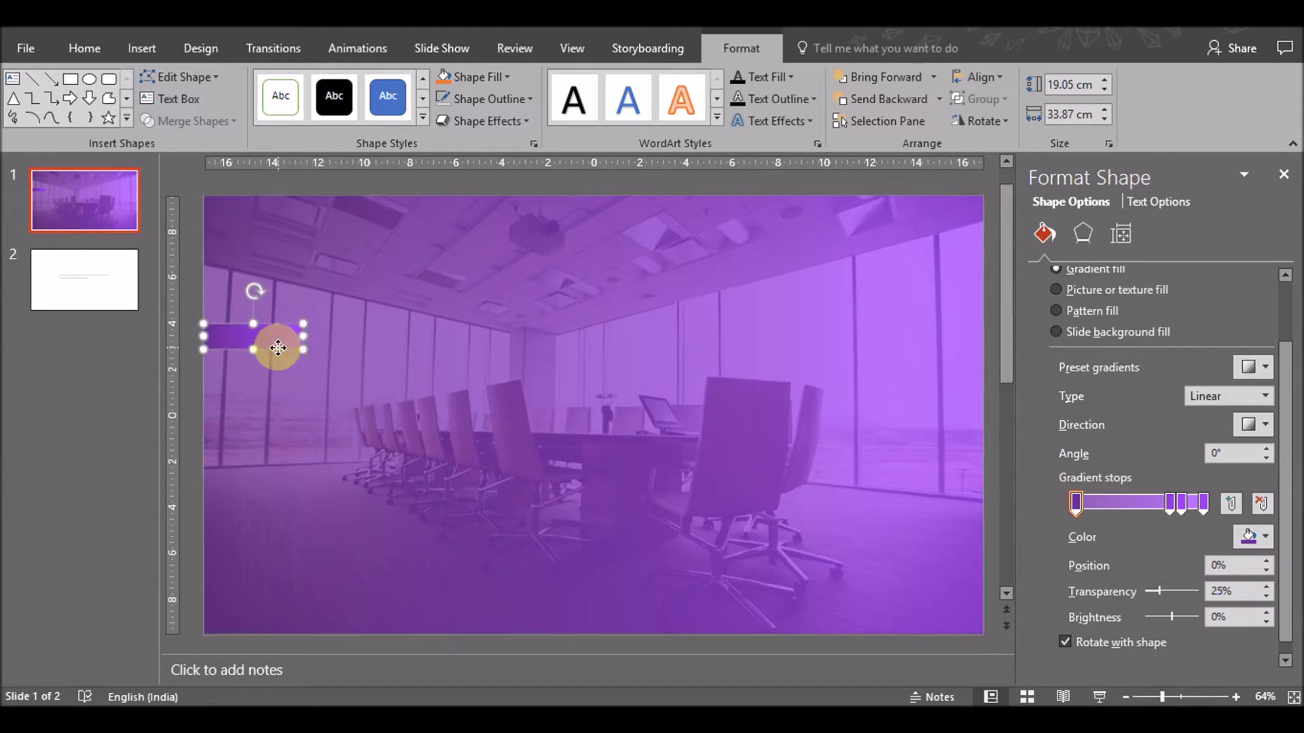
{"action": "key", "text": "Delete"}
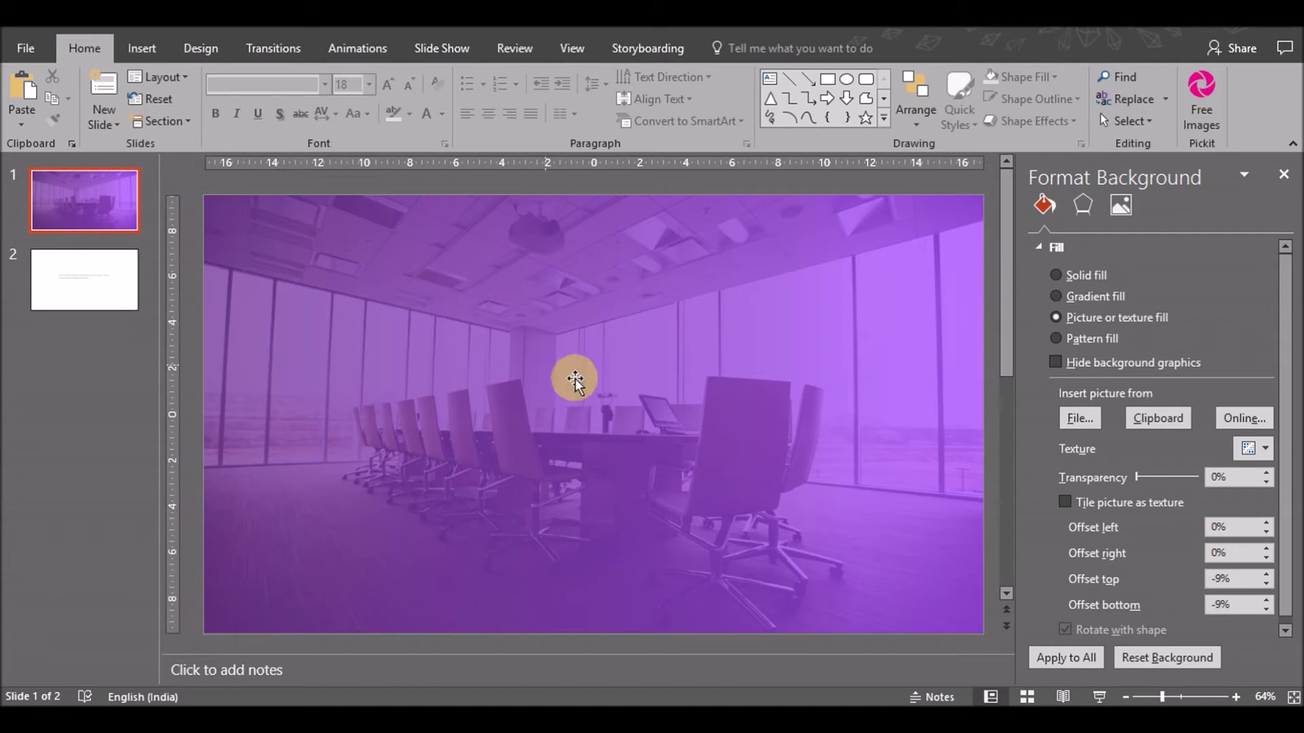
{"action": "left_click", "coordinate": [82, 278]}
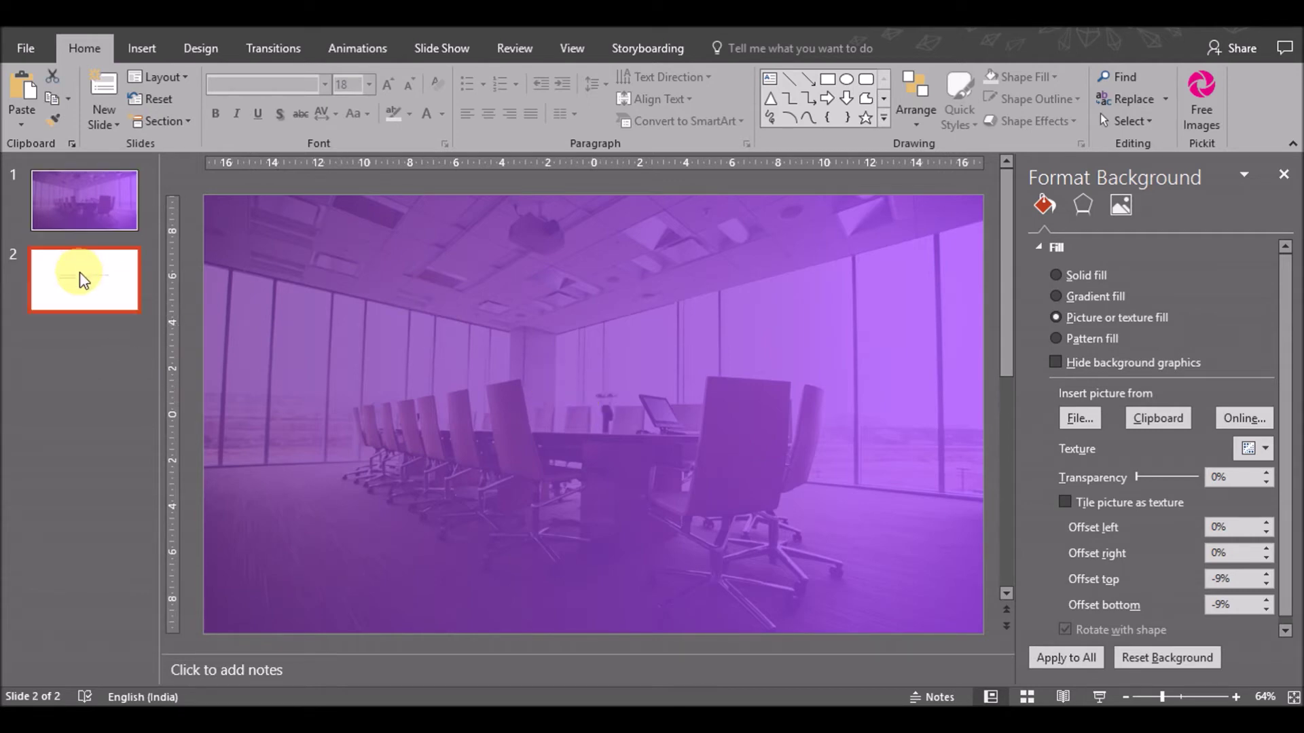
- Copy the quote sentence from slide 2 and paste it near the centre of slide 1
{"action": "mouse_move", "coordinate": [437, 378]}
{"action": "left_mouse_down"}
{"action": "mouse_move", "coordinate": [536, 408]}
{"action": "mouse_move", "coordinate": [378, 350]}
{"action": "left_mouse_up"}
{"action": "left_click", "coordinate": [551, 398]}
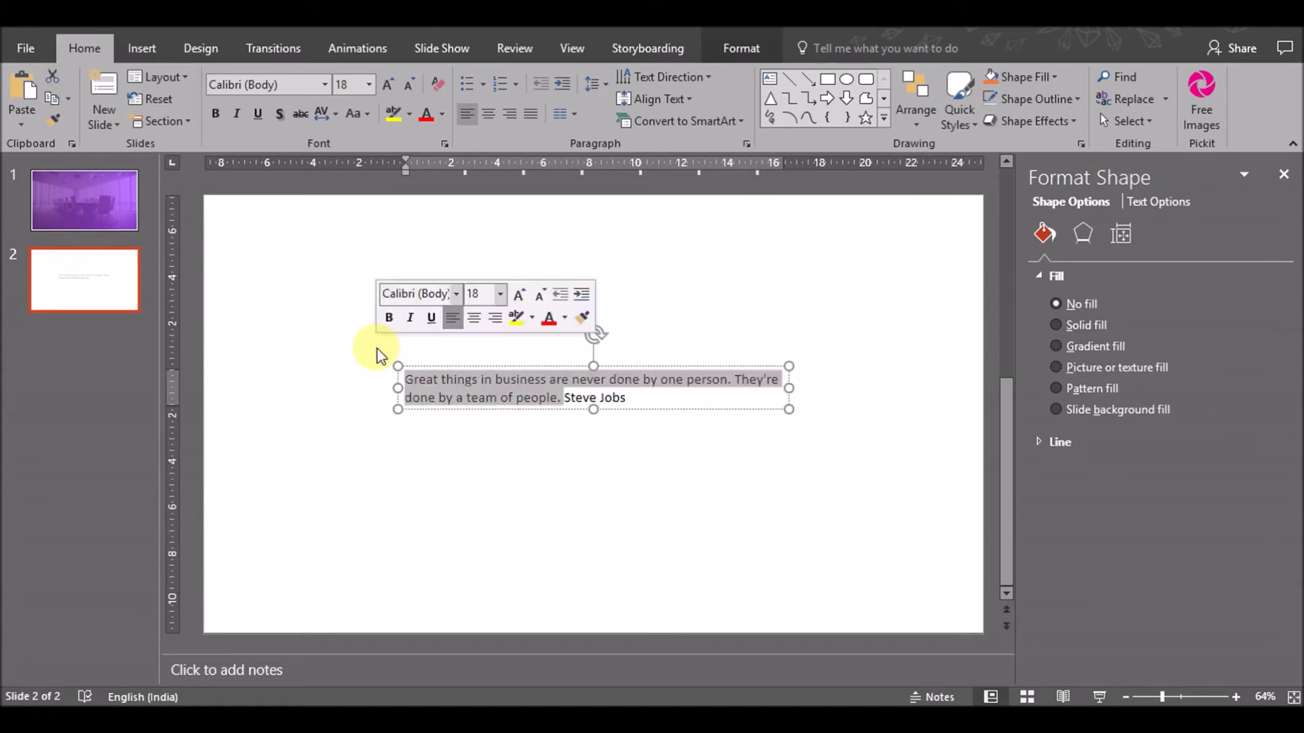
{"action": "key", "text": "ctrl+c"}
{"action": "left_click", "coordinate": [70, 219]}
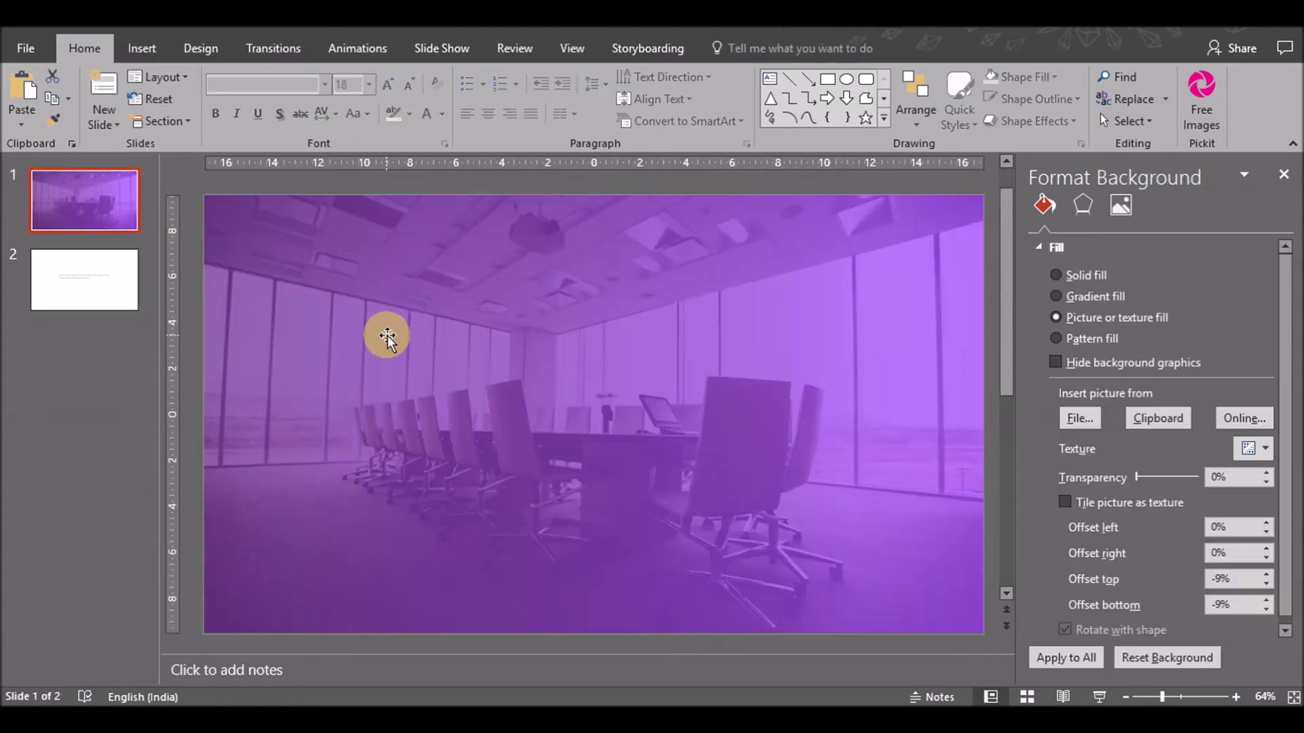
{"action": "key", "text": "ctrl+v"}
{"action": "left_click", "coordinate": [506, 394]}
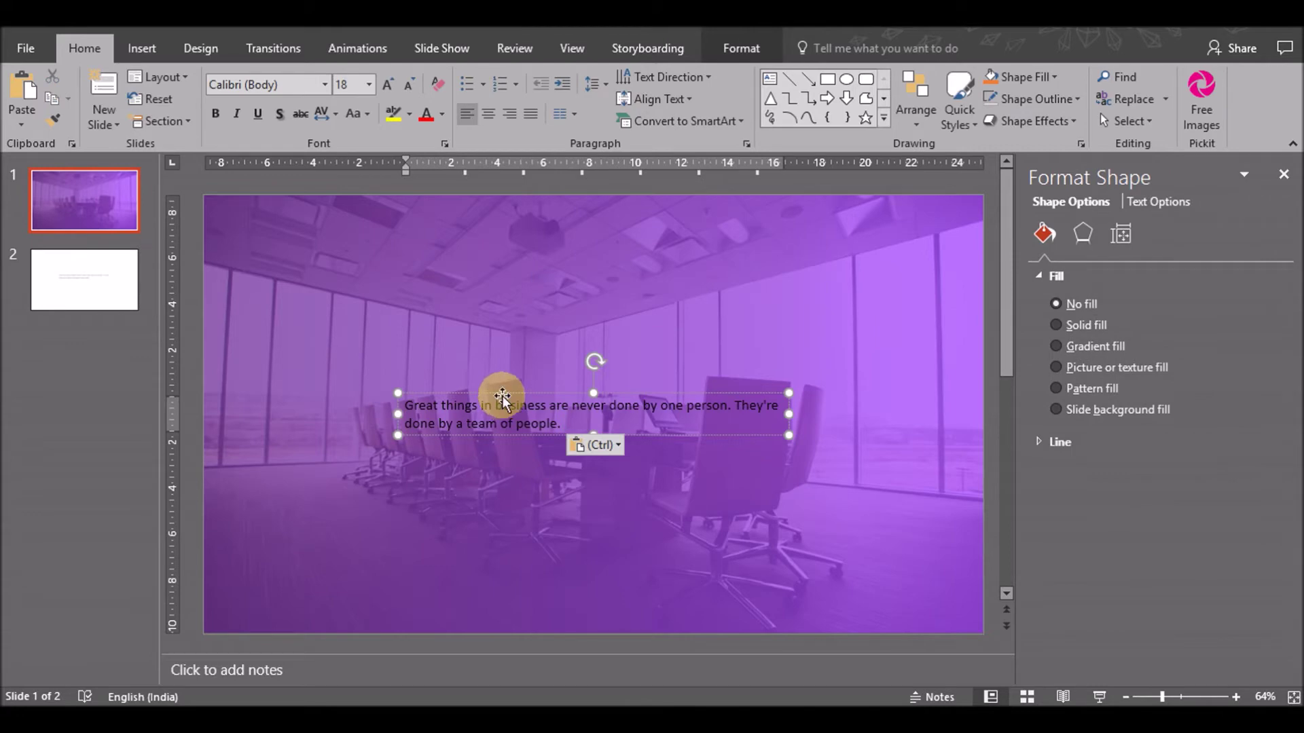
{"action": "left_click_drag", "start_coordinate": [503, 398], "coordinate": [496, 350]}
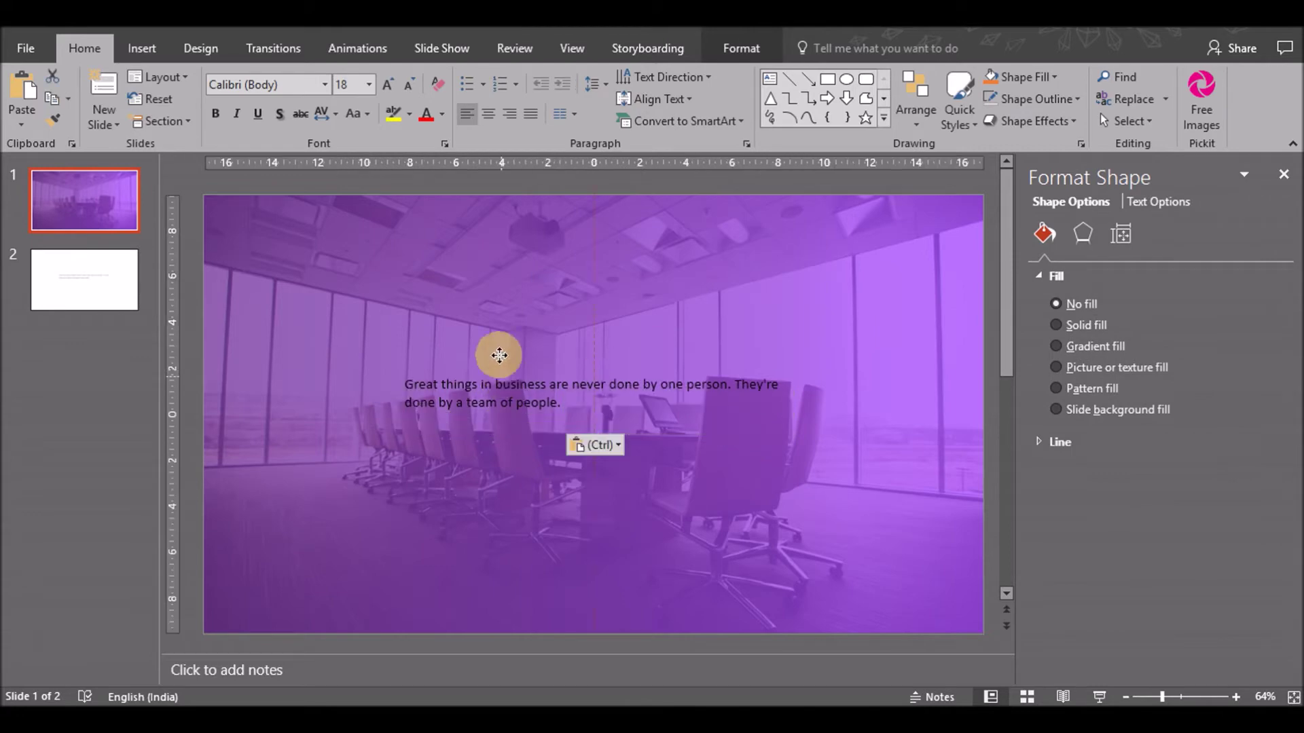
- Format the quote as white Nexa Bold at 32 pt and widen its box leftward
{"action": "left_click", "coordinate": [325, 84]}
{"action": "left_click_drag", "start_coordinate": [297, 91], "coordinate": [211, 89]}
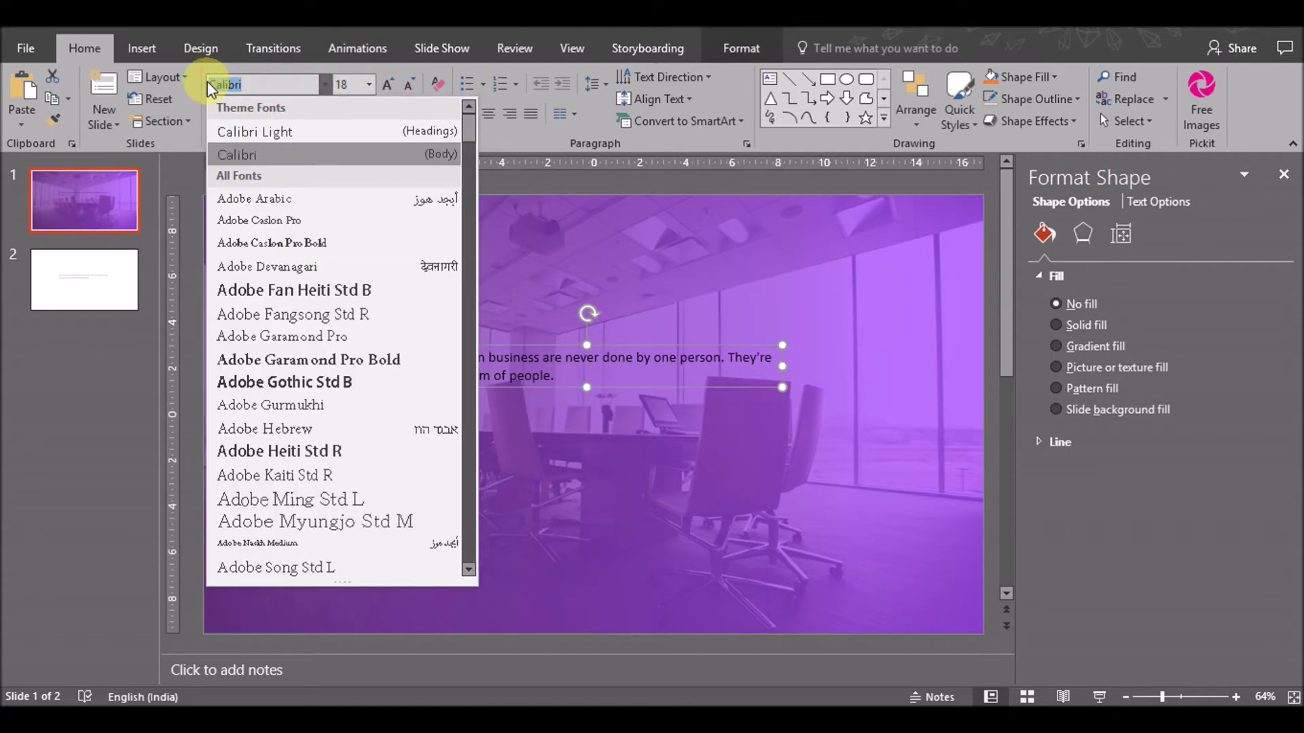
{"action": "type", "text": "Nexa Bold"}
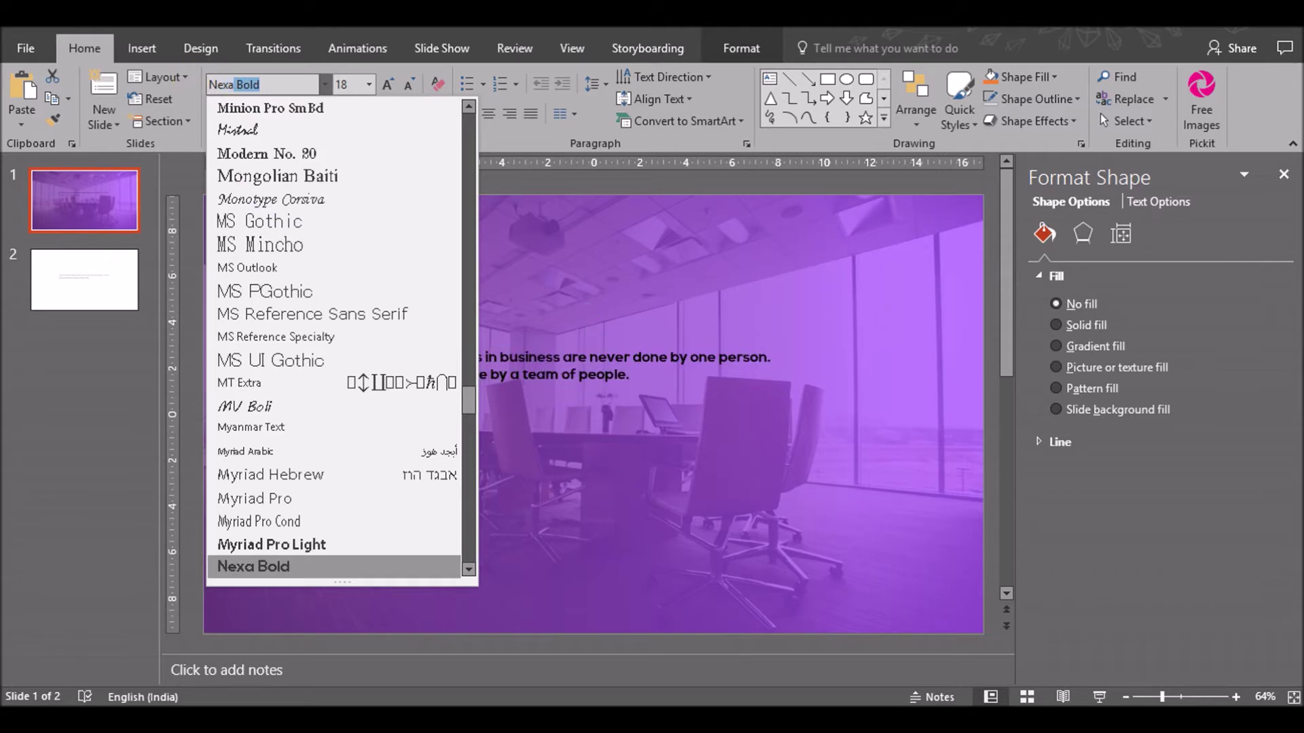
{"action": "left_click", "coordinate": [255, 566]}
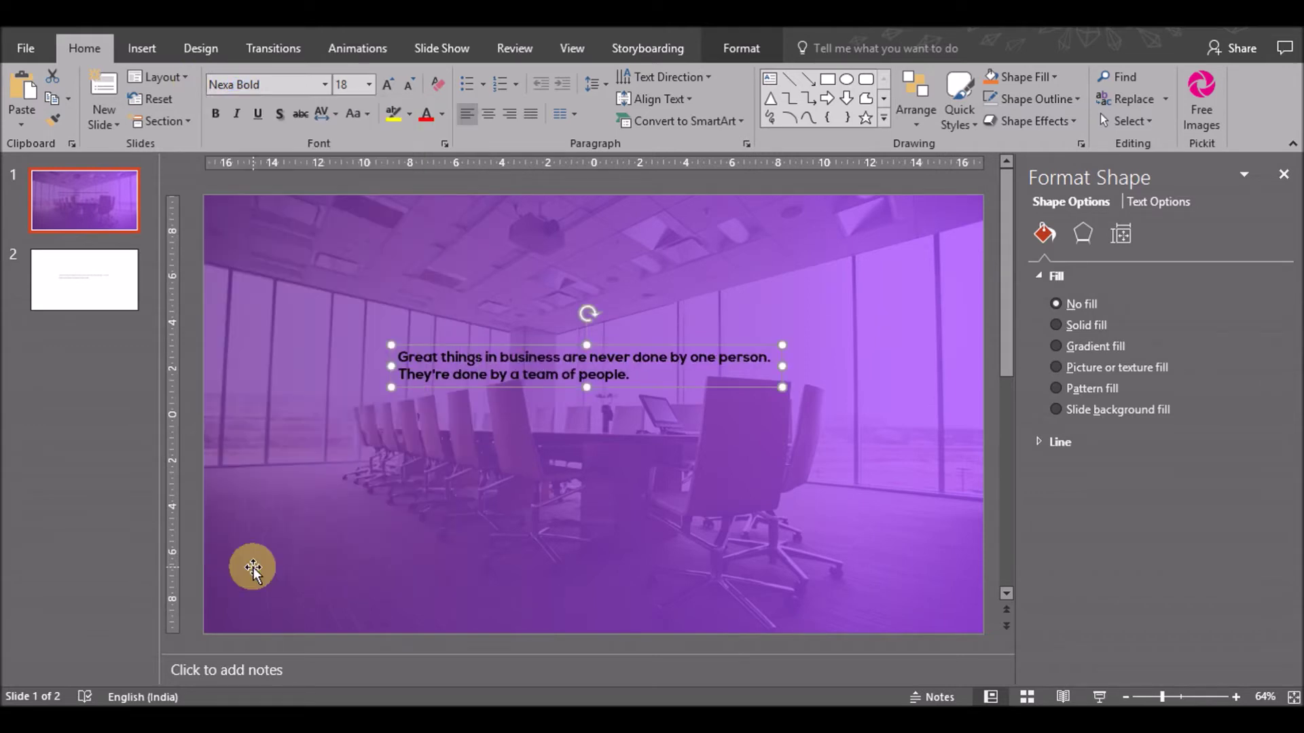
{"action": "left_click", "coordinate": [438, 116]}
{"action": "left_click", "coordinate": [443, 116]}
{"action": "left_click", "coordinate": [432, 163]}
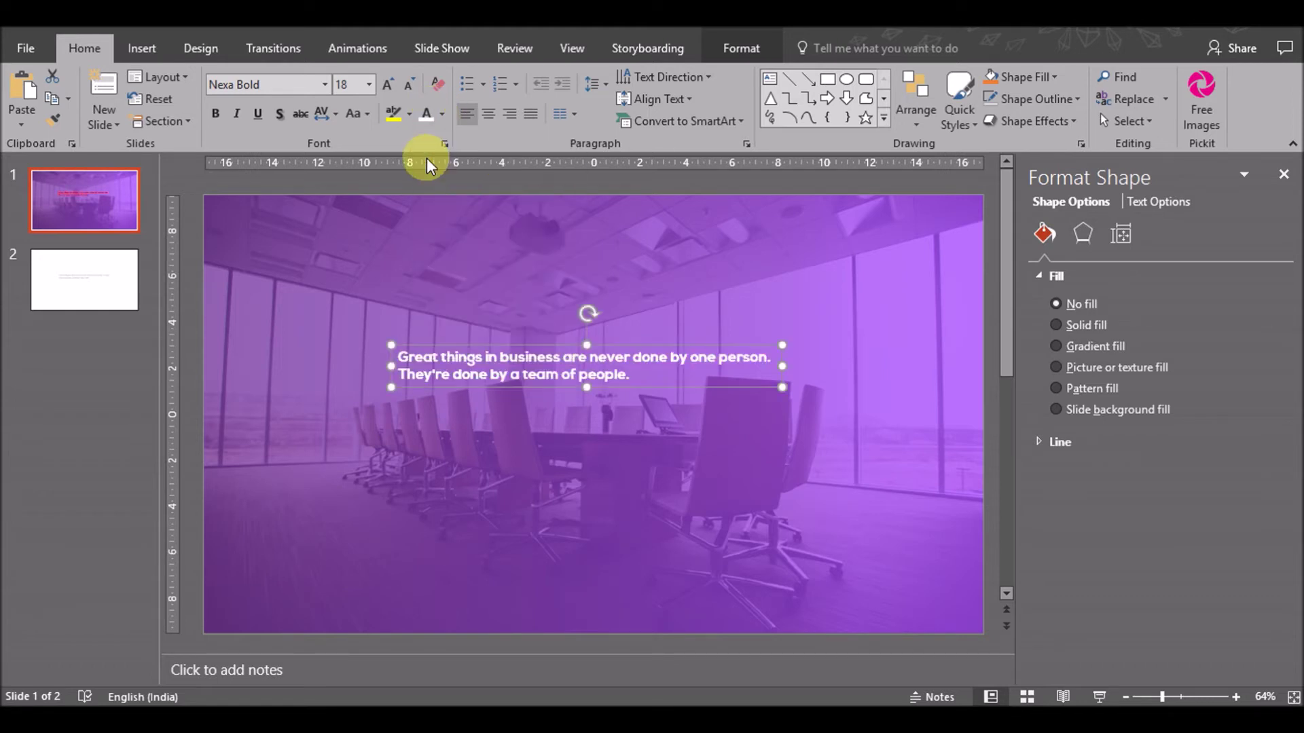
{"action": "left_click", "coordinate": [388, 84]}
{"action": "left_click", "coordinate": [388, 84]}
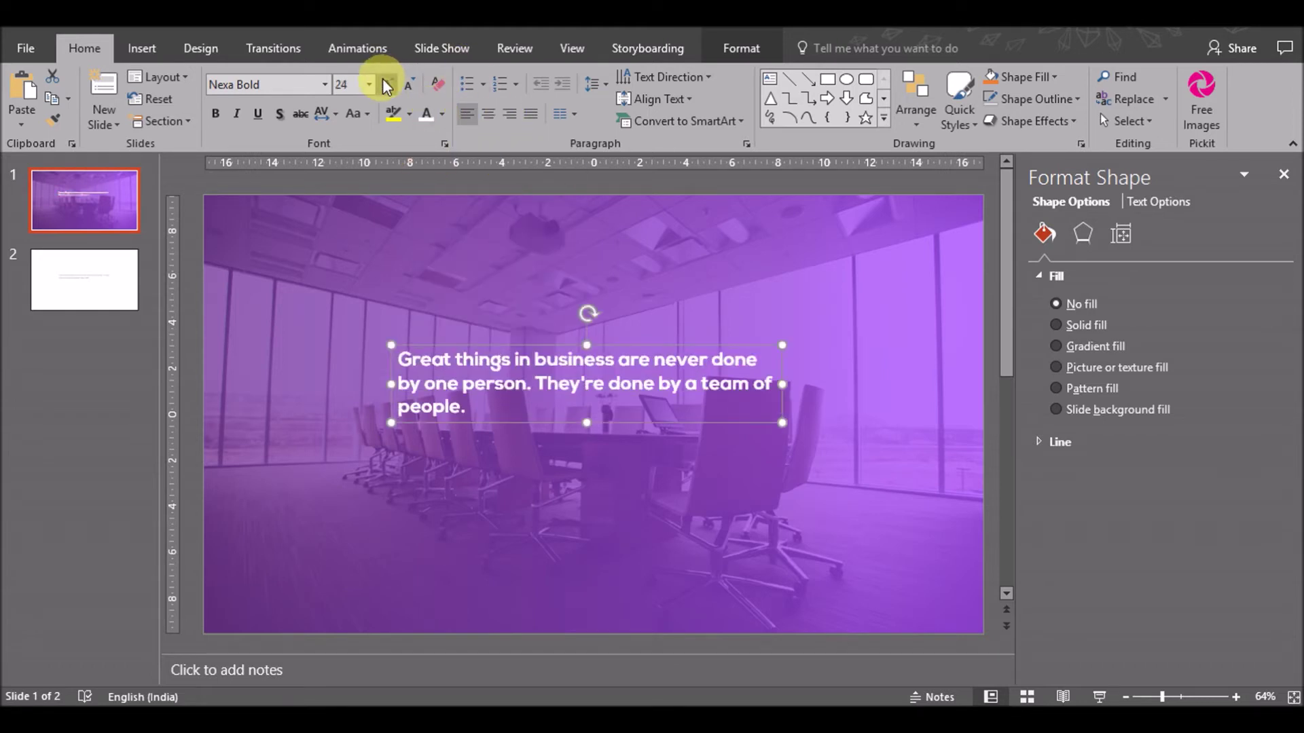
{"action": "left_click", "coordinate": [388, 84]}
{"action": "left_click", "coordinate": [388, 84]}
{"action": "left_click_drag", "start_coordinate": [391, 411], "coordinate": [303, 395]}
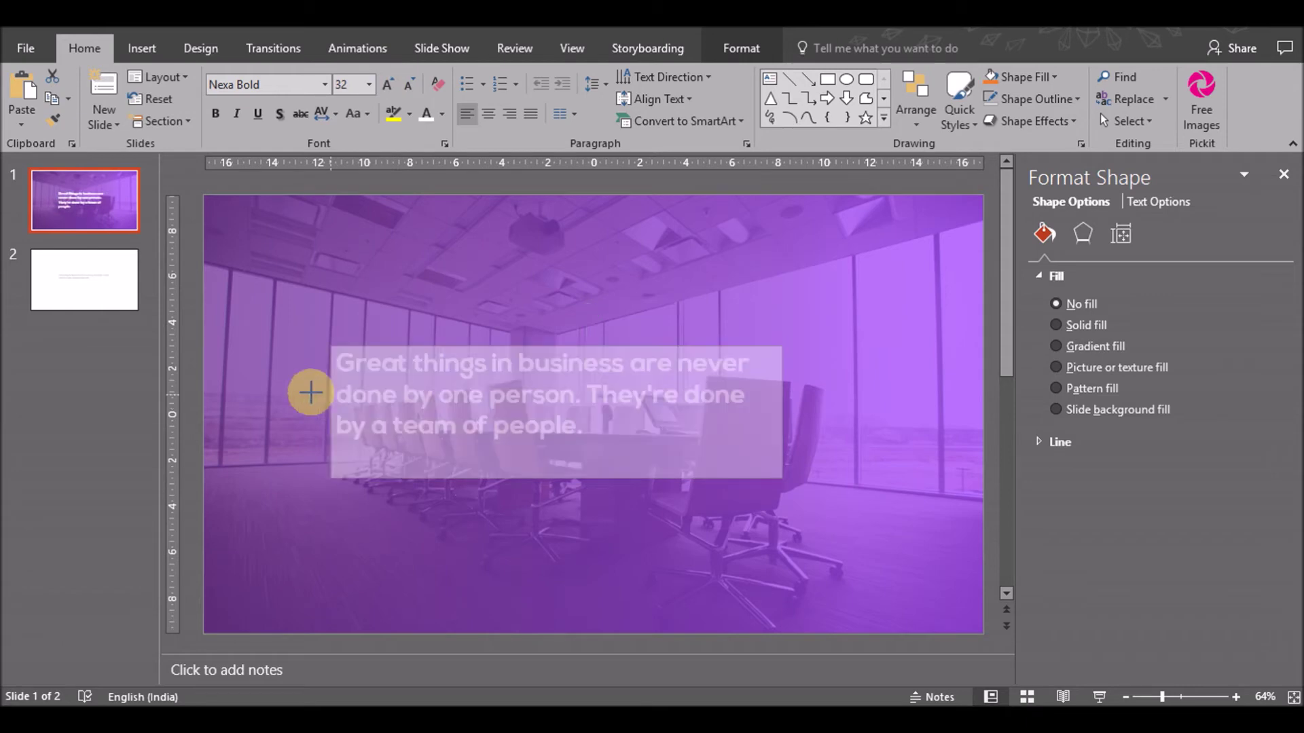
- Justify the quote and resize its box so the 32 pt text fits on two lines
{"action": "left_click_drag", "start_coordinate": [782, 394], "coordinate": [888, 399]}
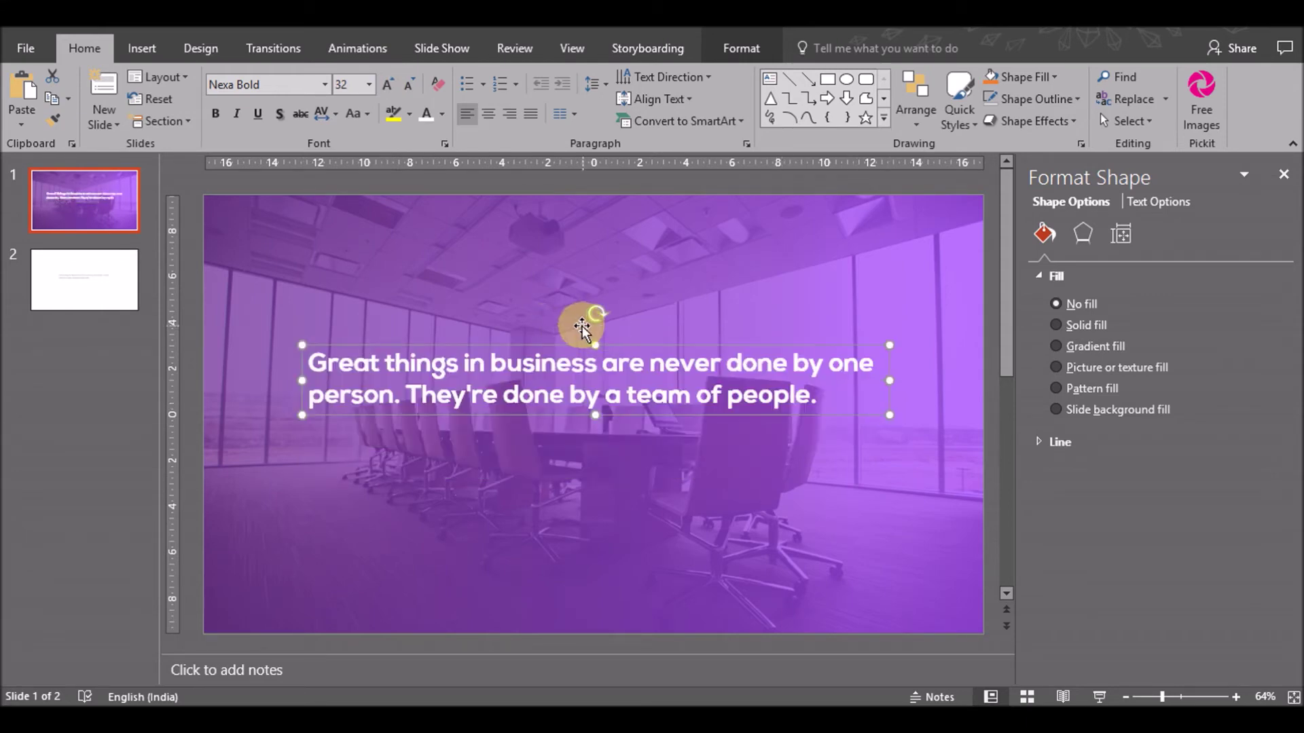
{"action": "left_click_drag", "start_coordinate": [556, 346], "coordinate": [556, 352]}
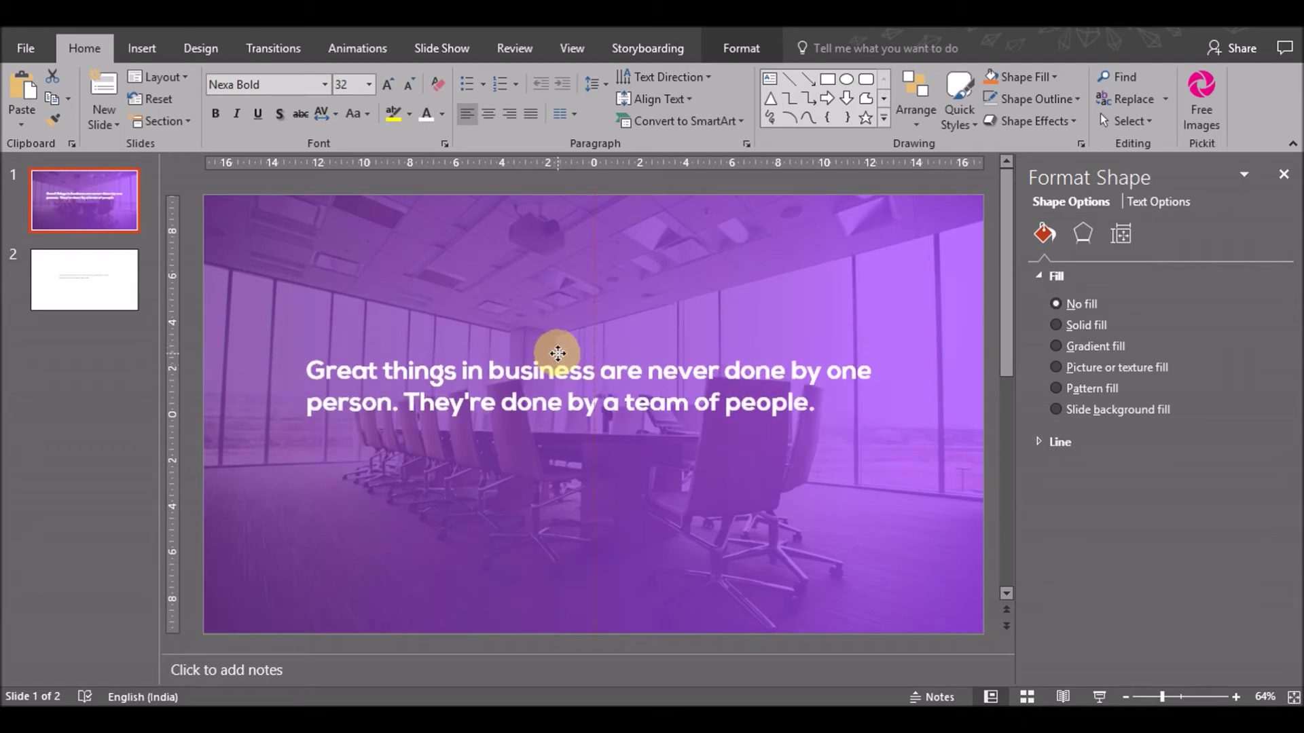
{"action": "left_click_drag", "start_coordinate": [557, 352], "coordinate": [557, 354]}
{"action": "left_click", "coordinate": [533, 119]}
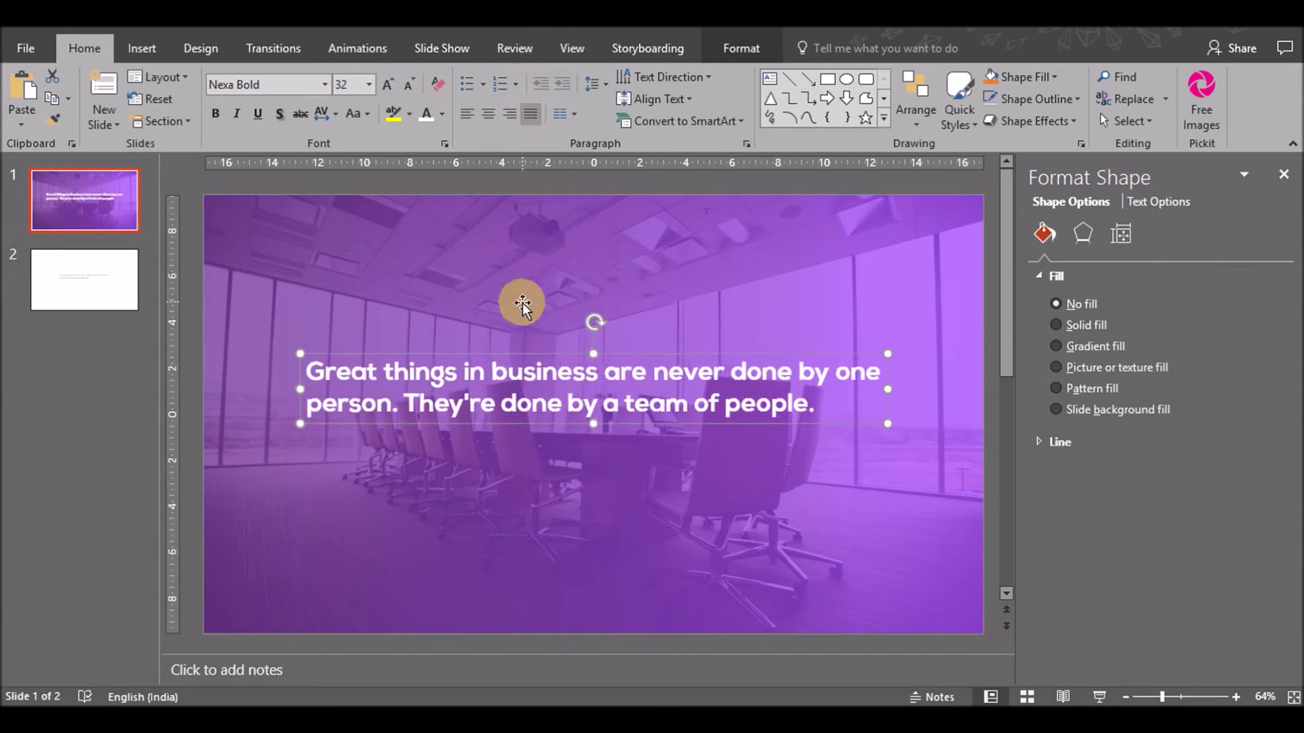
{"action": "left_click", "coordinate": [390, 85]}
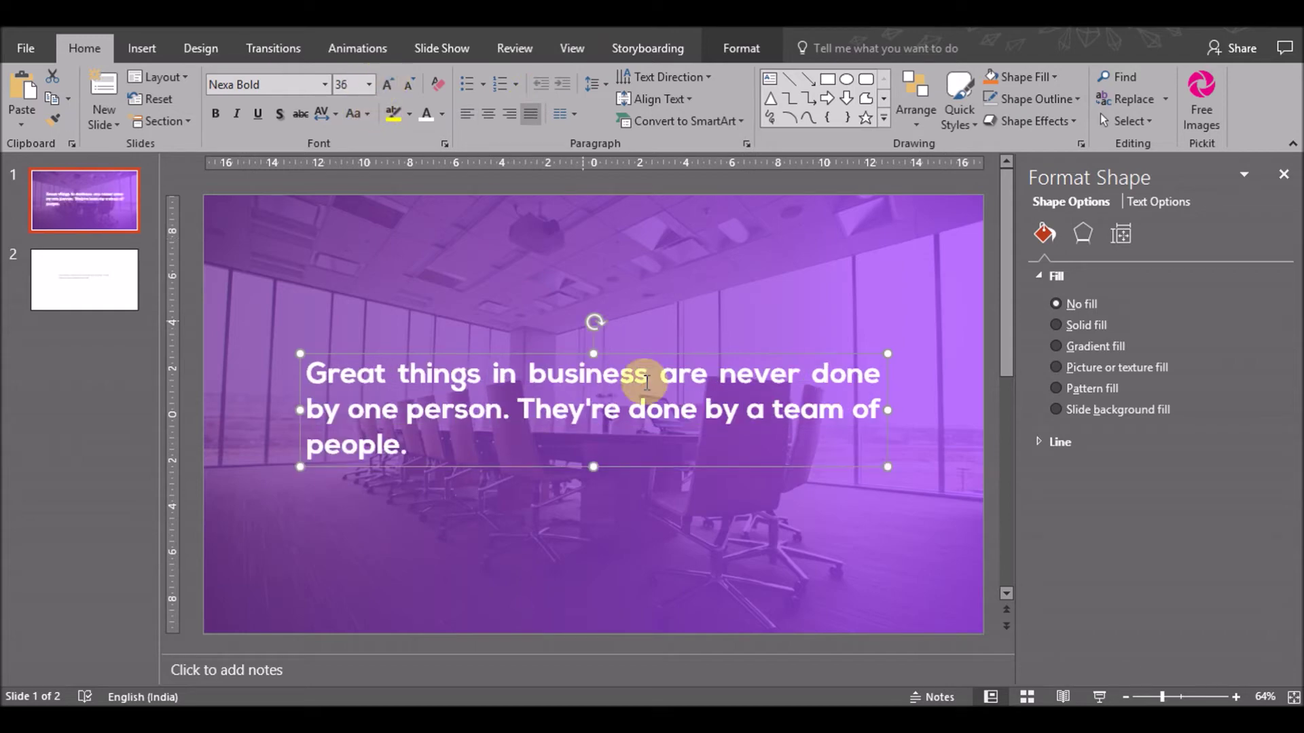
{"action": "mouse_move", "coordinate": [887, 408]}
{"action": "left_mouse_down"}
{"action": "mouse_move", "coordinate": [908, 408]}
{"action": "mouse_move", "coordinate": [829, 408]}
{"action": "mouse_move", "coordinate": [850, 408]}
{"action": "left_mouse_up"}
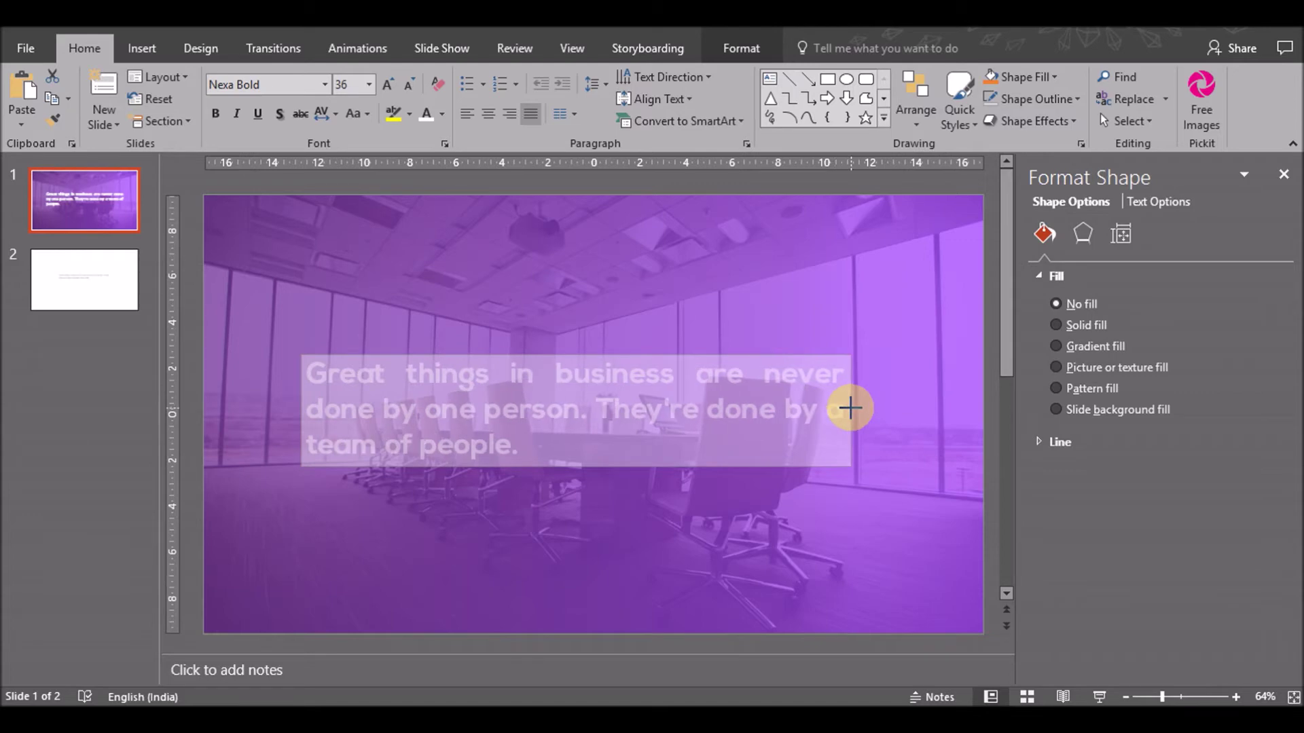
{"action": "left_click", "coordinate": [410, 85]}
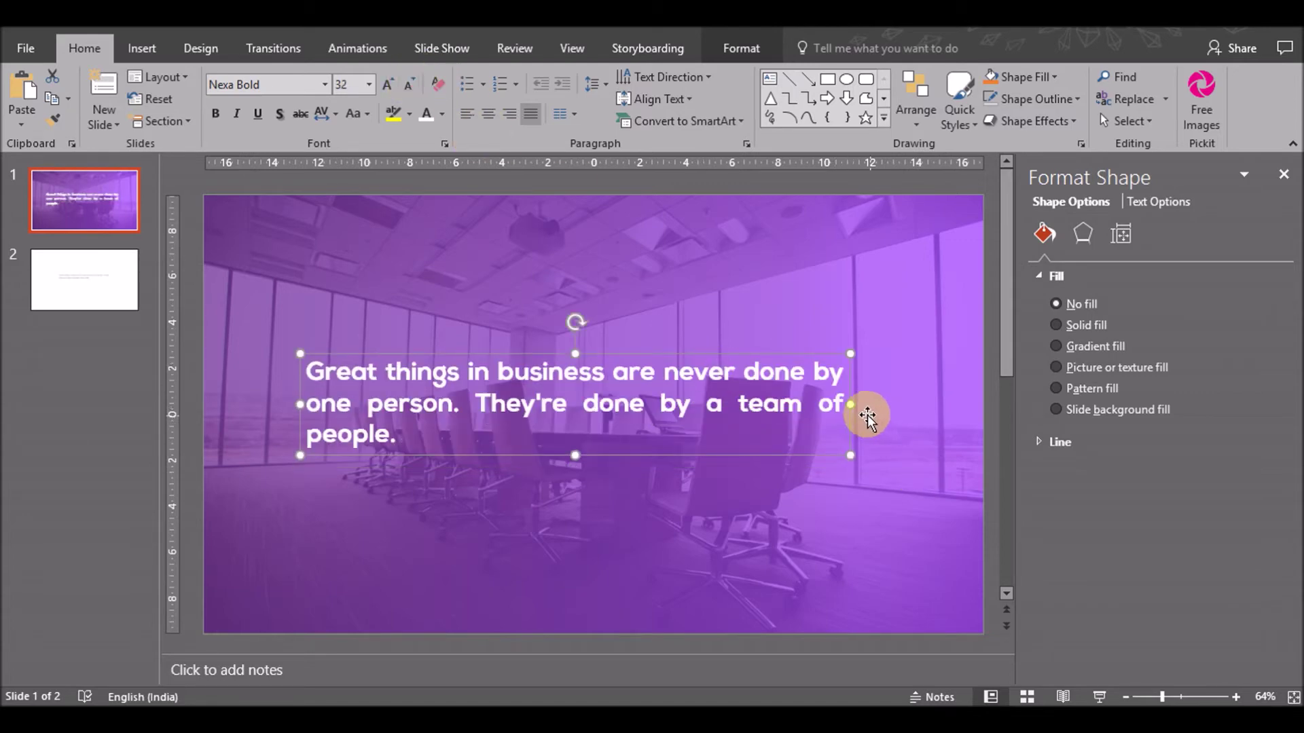
{"action": "left_click_drag", "start_coordinate": [851, 406], "coordinate": [883, 406]}
{"action": "left_click_drag", "start_coordinate": [682, 353], "coordinate": [670, 359]}
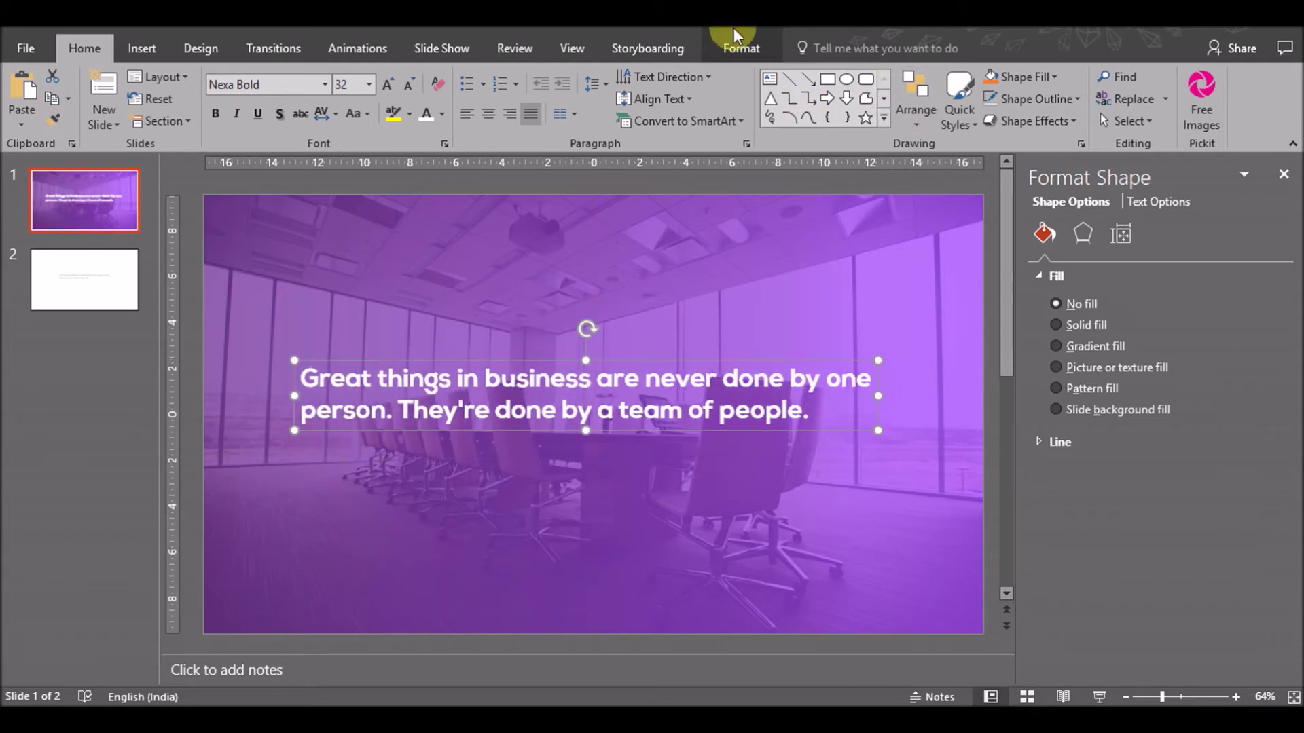
- Align the quote text box to the horizontal centre of the slide
{"action": "left_click", "coordinate": [732, 48]}
{"action": "left_click", "coordinate": [981, 77]}
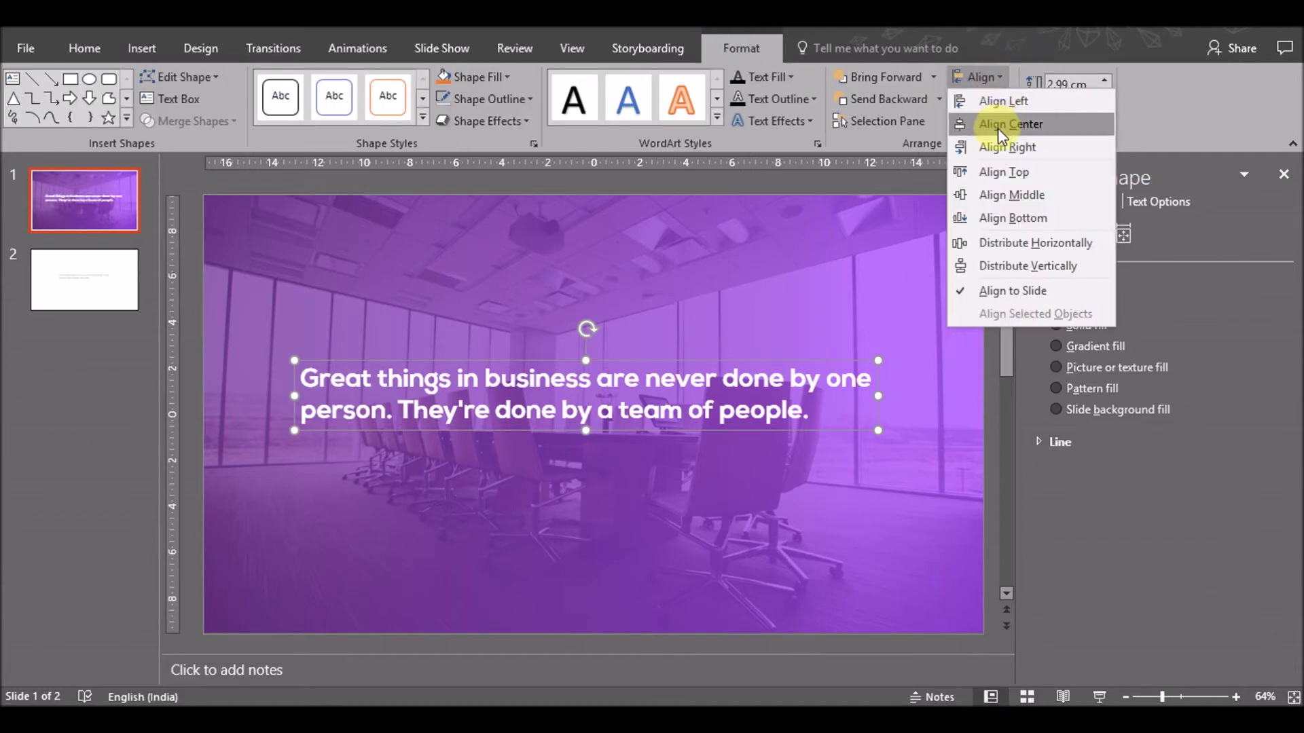
{"action": "left_click", "coordinate": [997, 125]}
{"action": "left_click", "coordinate": [190, 271]}
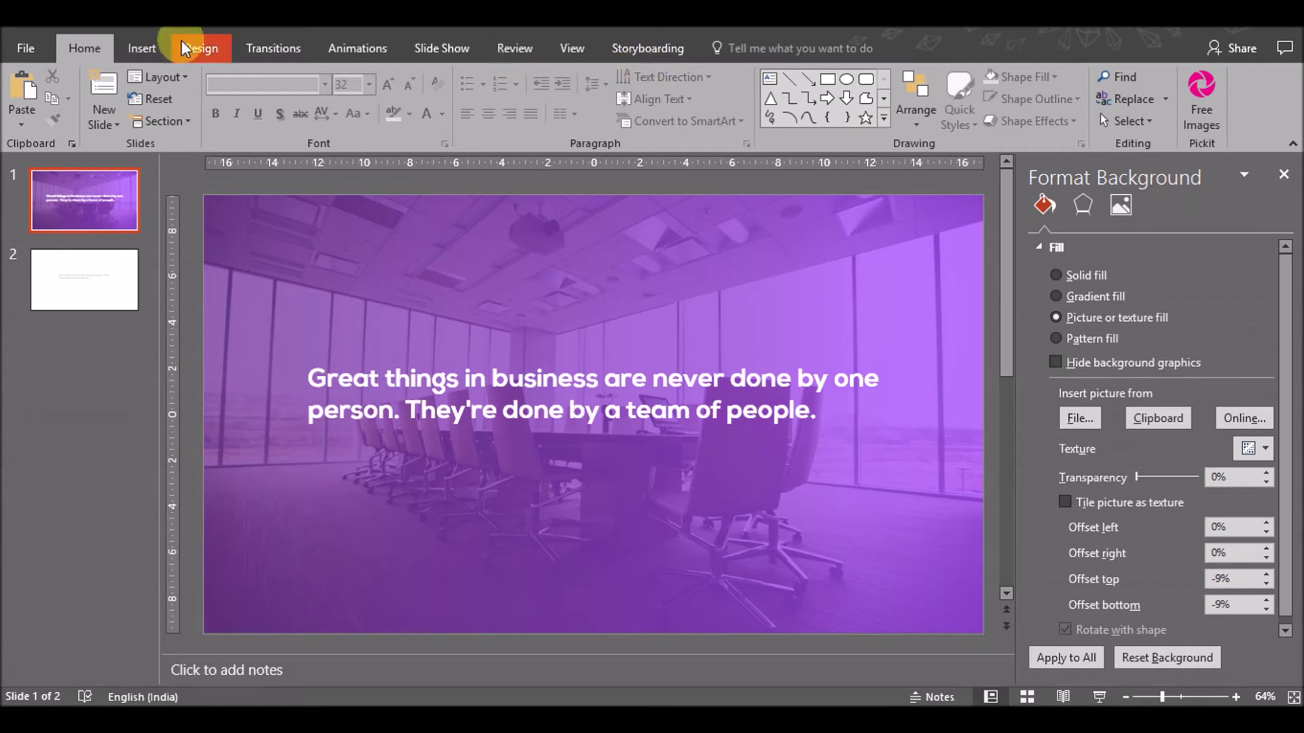
- Draw a small text box above the quote for the quotation mark
{"action": "left_click", "coordinate": [144, 49]}
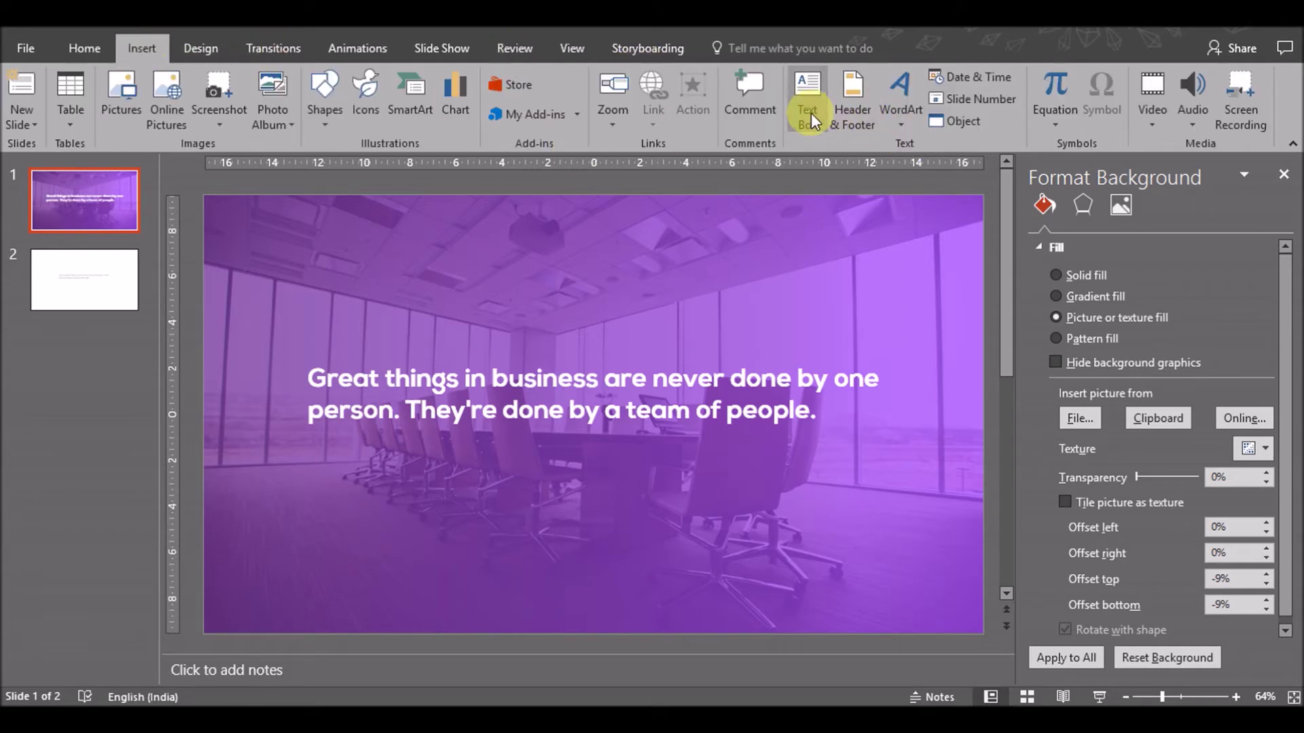
{"action": "left_click", "coordinate": [806, 95]}
{"action": "left_click_drag", "start_coordinate": [328, 296], "coordinate": [412, 337]}
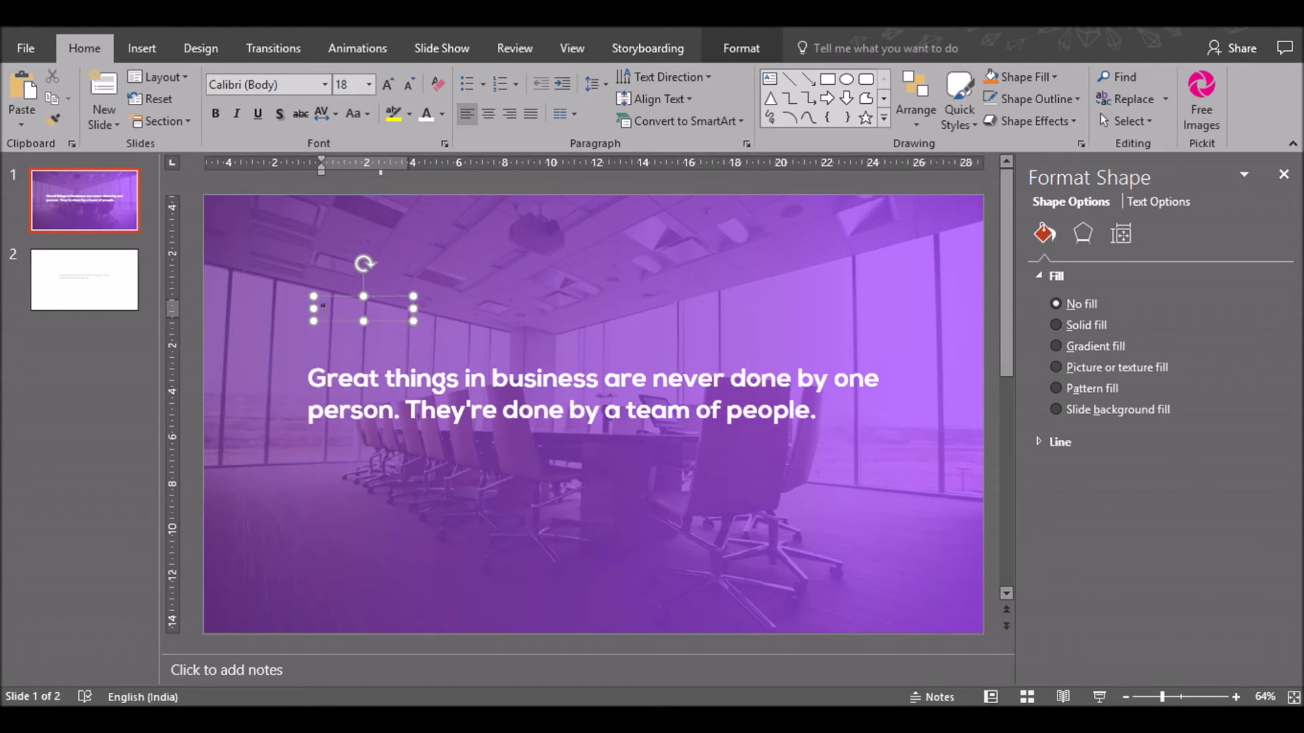
{"action": "left_click", "coordinate": [300, 82]}
{"action": "type", "text": "Nexa Bold"}
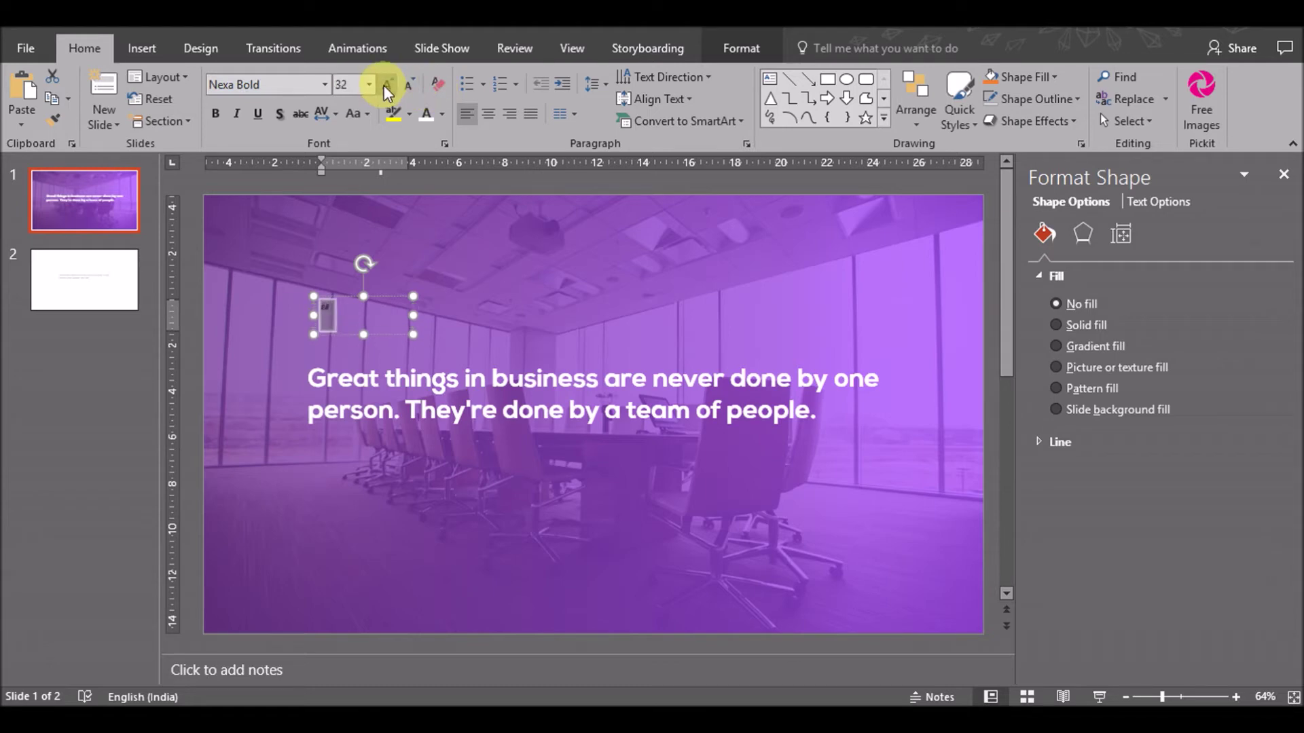
- Enlarge the quotation mark to 166 pt, make it white, and move it above the quote's start
{"action": "left_click", "coordinate": [386, 92]}
{"action": "left_click", "coordinate": [386, 92]}
{"action": "left_click", "coordinate": [386, 91]}
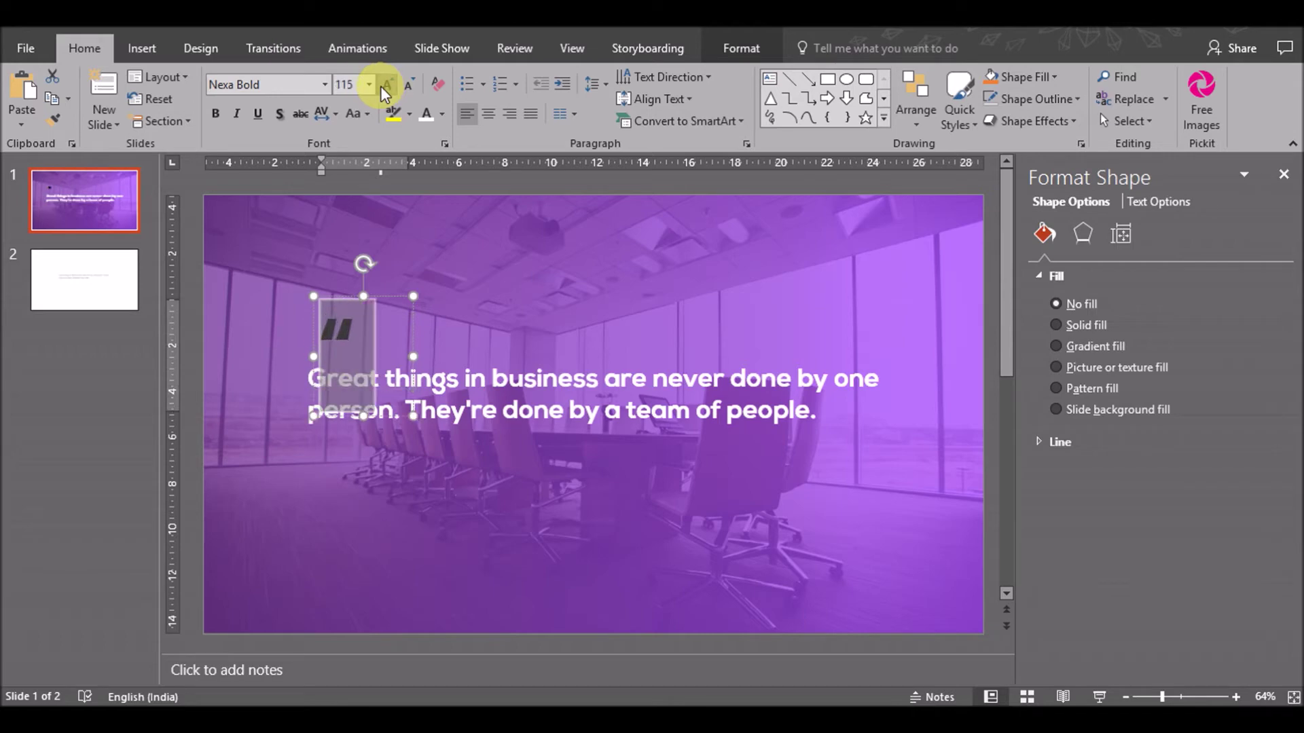
{"action": "left_click", "coordinate": [386, 92]}
{"action": "left_click", "coordinate": [426, 113]}
{"action": "left_click_drag", "start_coordinate": [403, 301], "coordinate": [348, 298]}
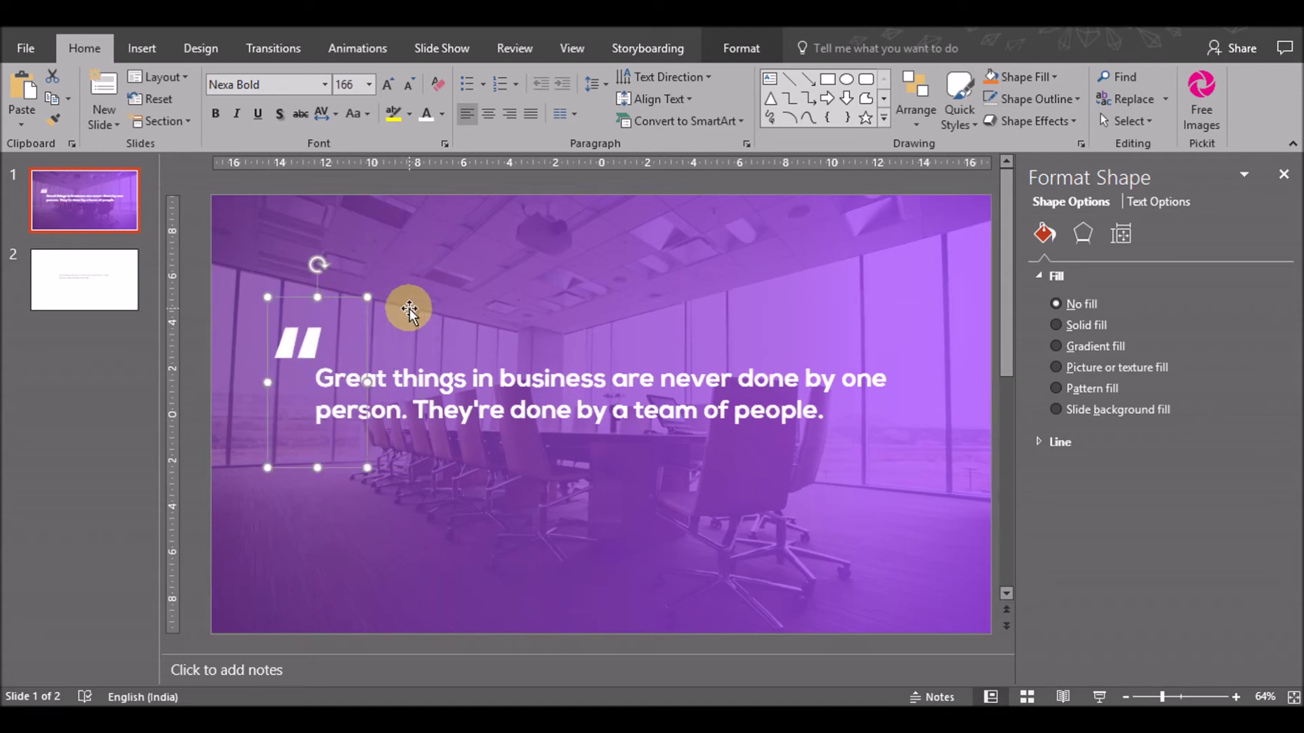
{"action": "left_click", "coordinate": [324, 85]}
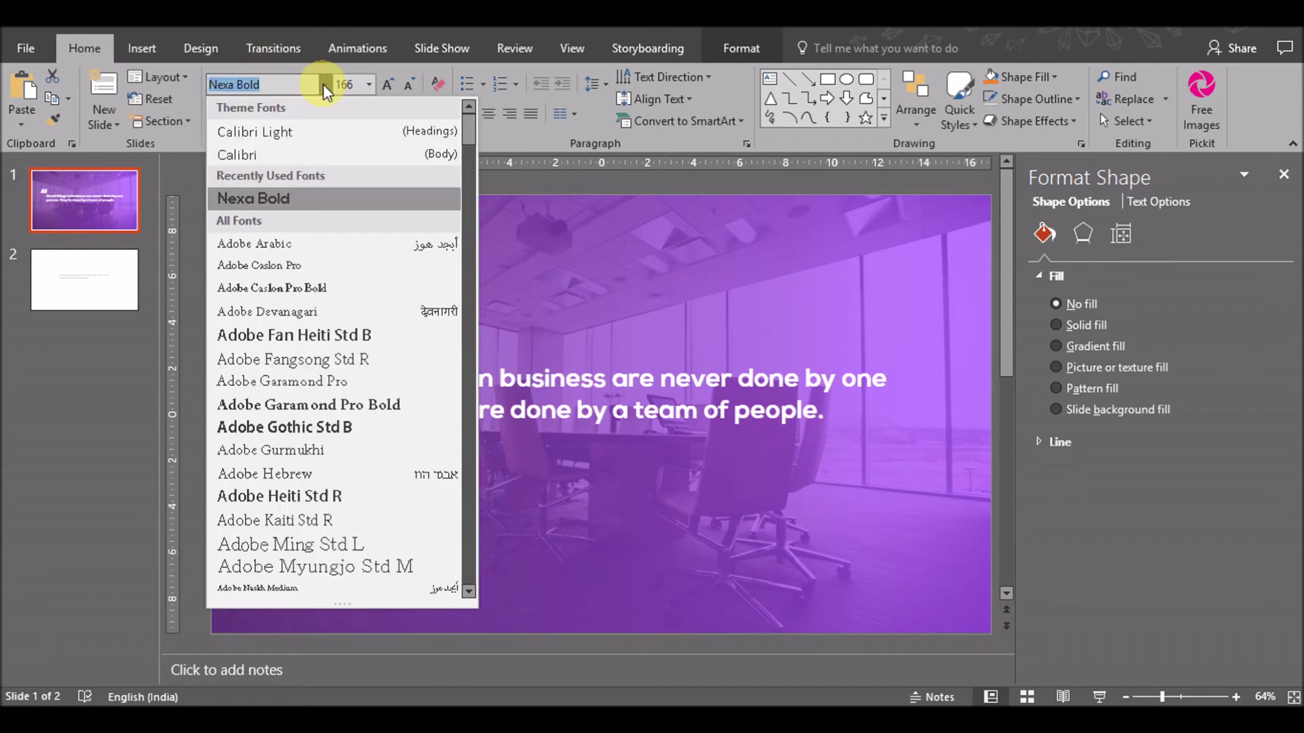
- Move the quotation mark above the word 'done' and set it to Adobe Arabic
{"action": "left_click", "coordinate": [323, 85]}
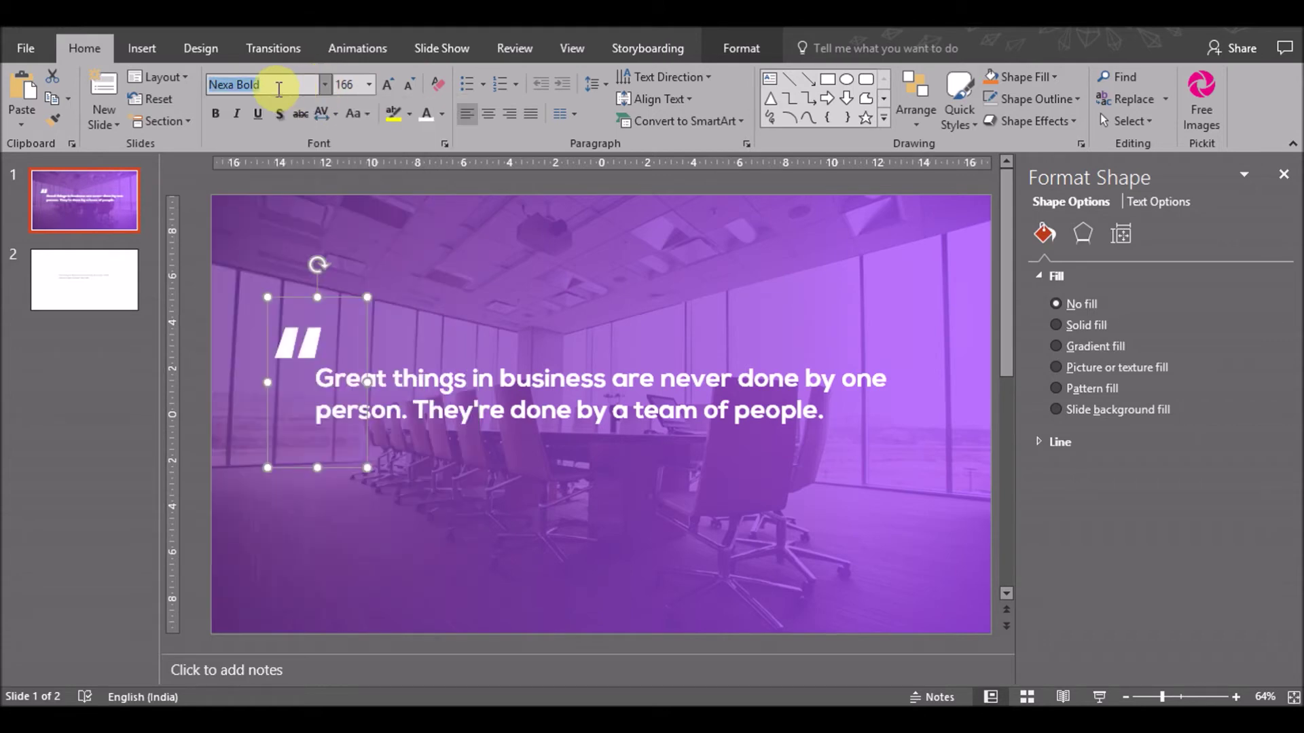
{"action": "key", "text": "Down"}
{"action": "key", "text": "Down"}
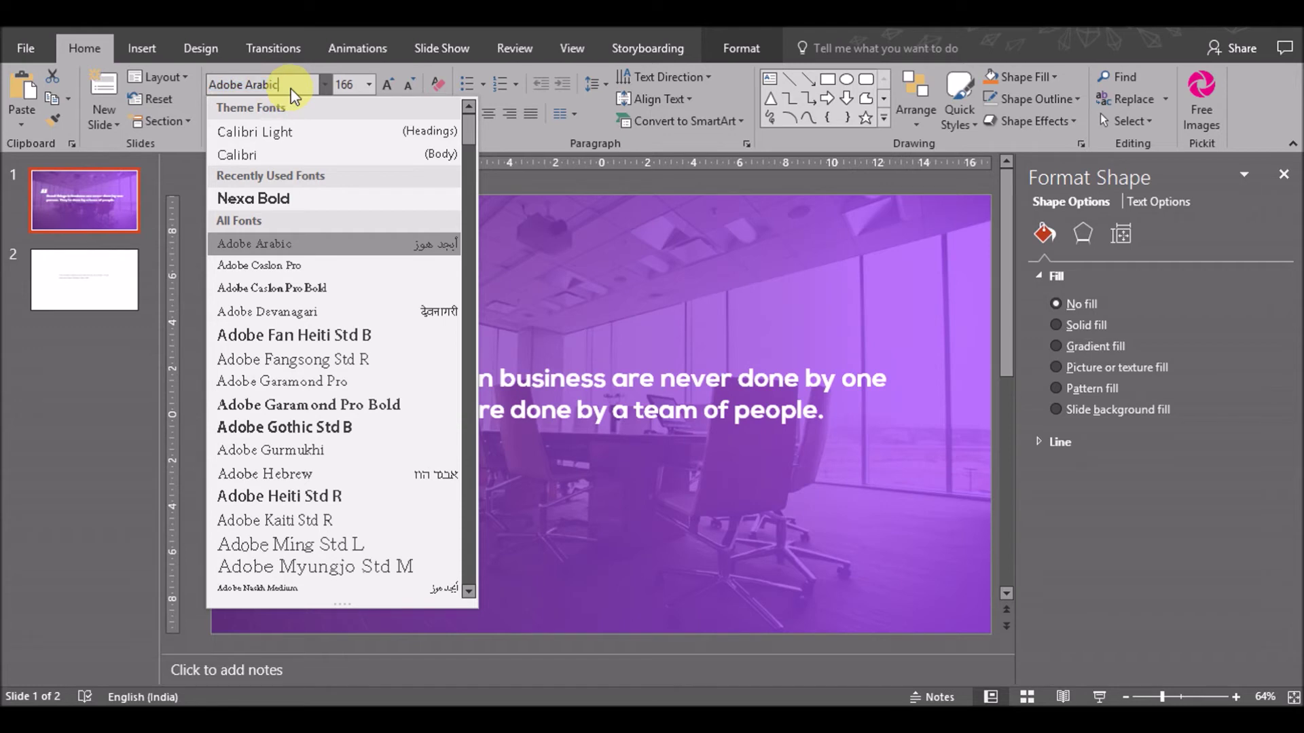
{"action": "left_click", "coordinate": [533, 204]}
{"action": "left_click", "coordinate": [293, 332]}
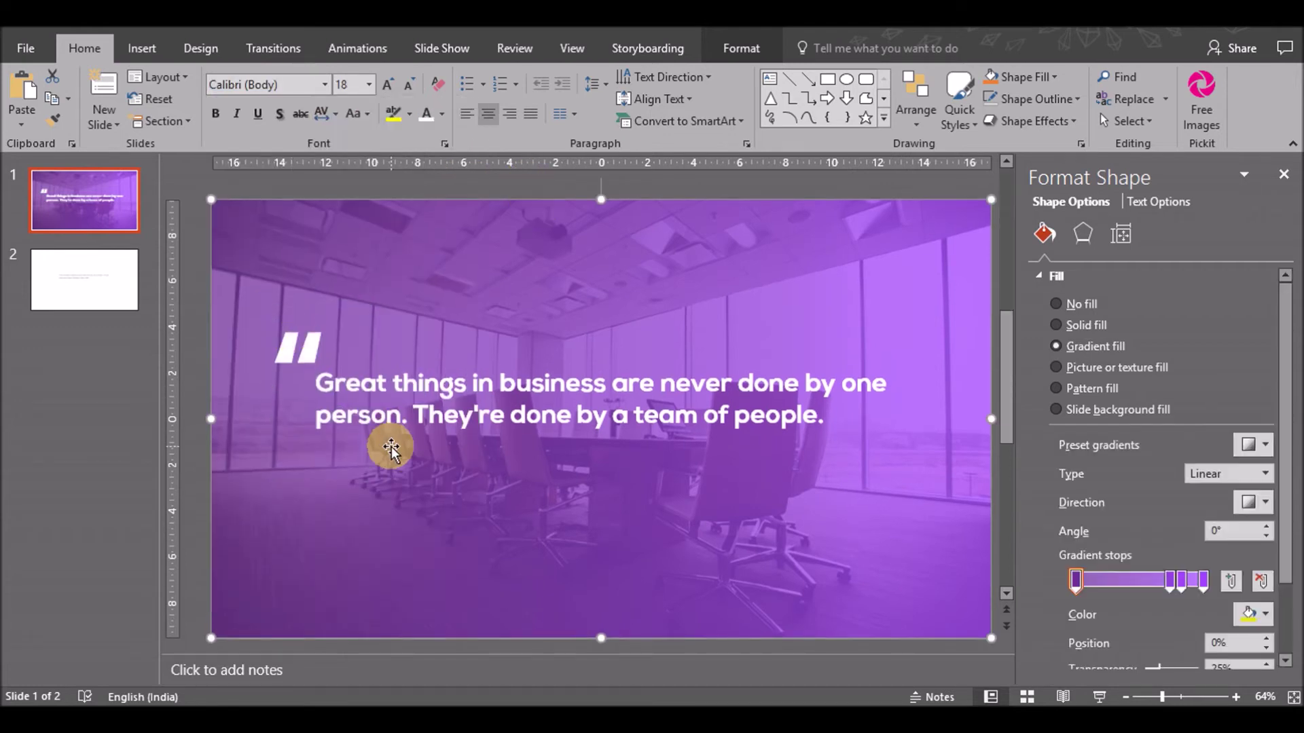
{"action": "left_click", "coordinate": [303, 343]}
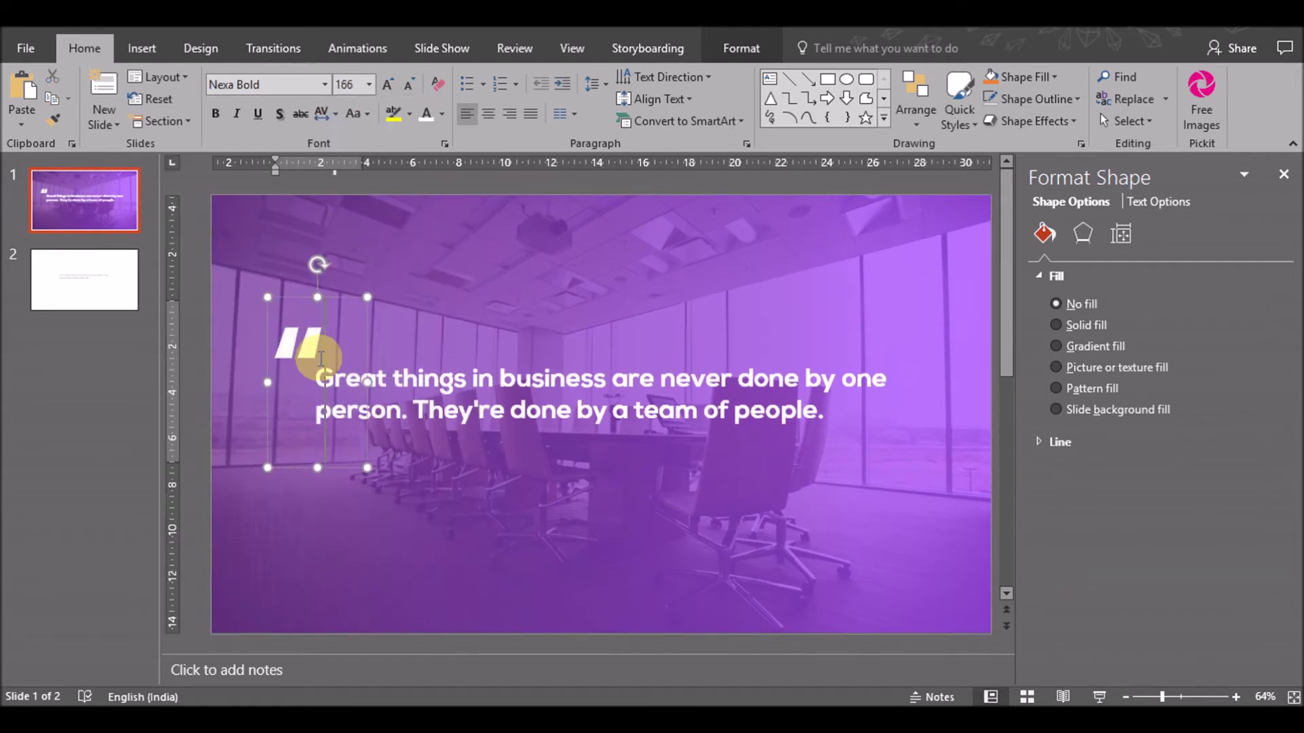
{"action": "left_click_drag", "start_coordinate": [340, 295], "coordinate": [808, 261]}
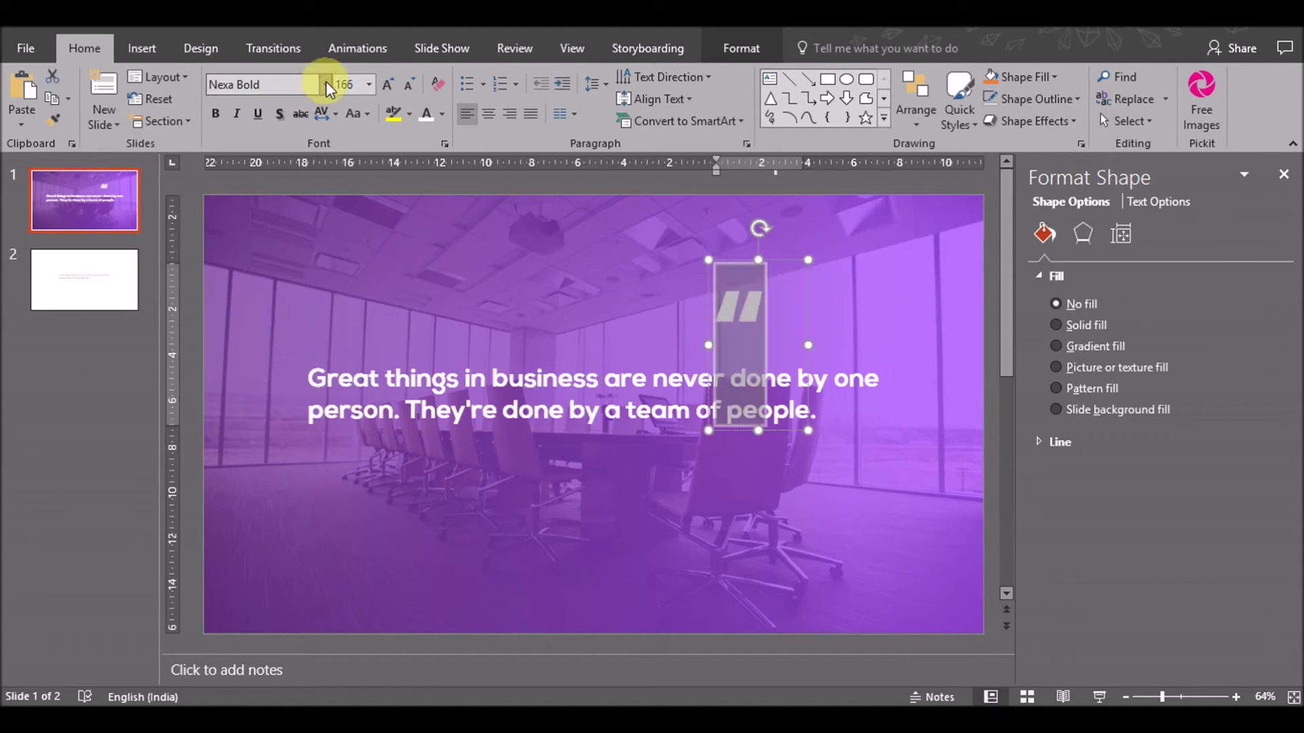
{"action": "left_click", "coordinate": [324, 84]}
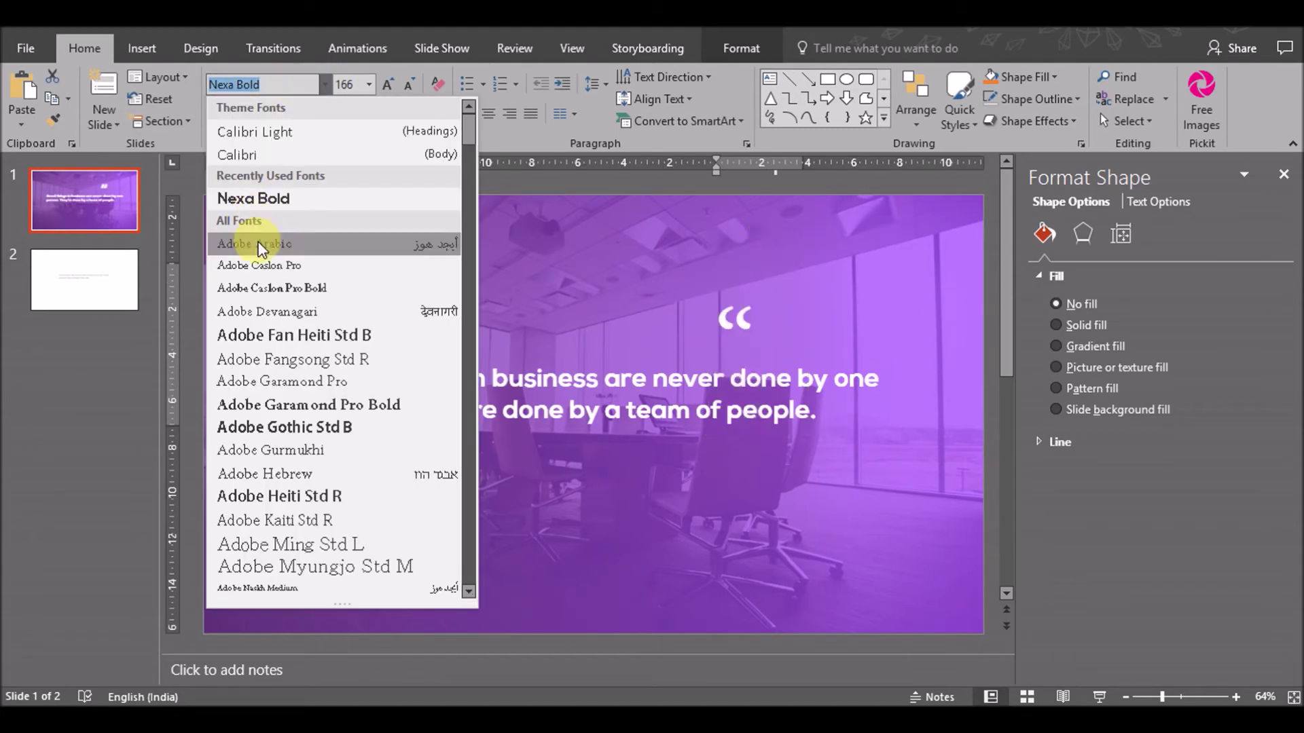
{"action": "left_click", "coordinate": [258, 244]}
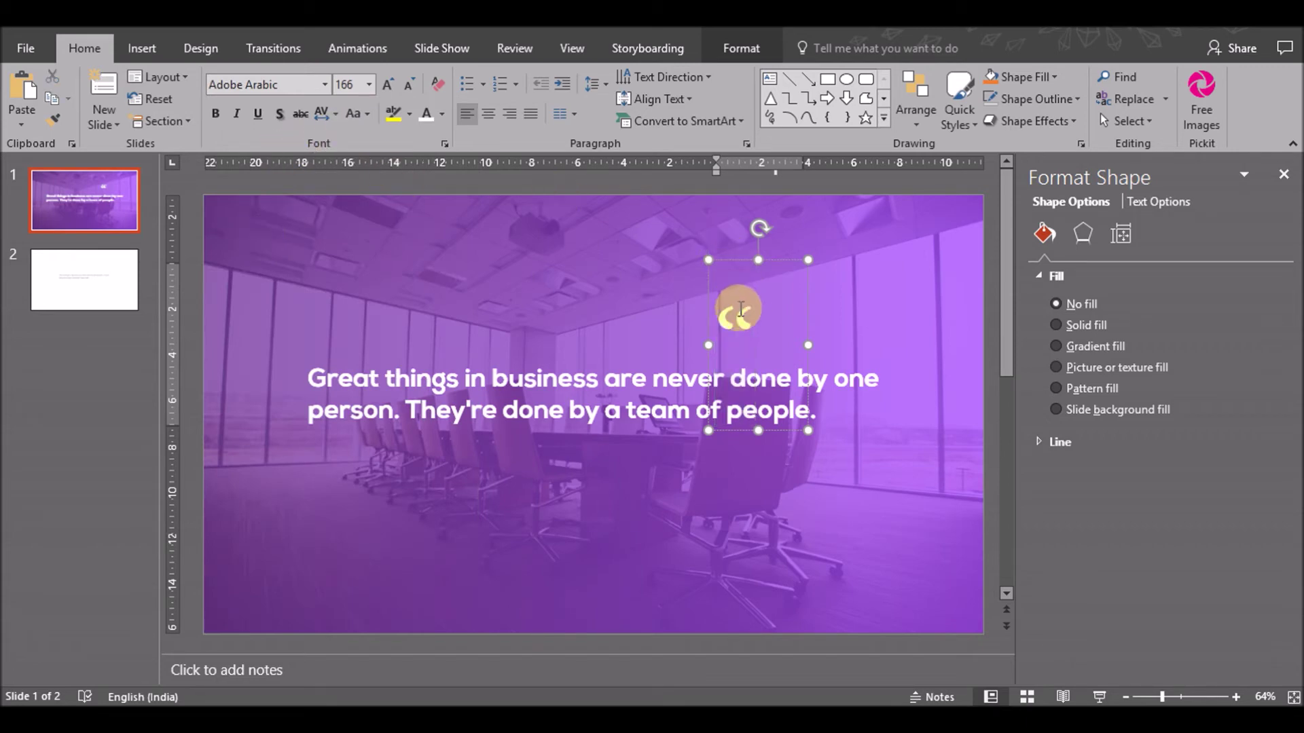
- Preview fonts on the quotation mark and switch it to Arial Black
{"action": "double_click", "coordinate": [740, 310]}
{"action": "left_click", "coordinate": [307, 85]}
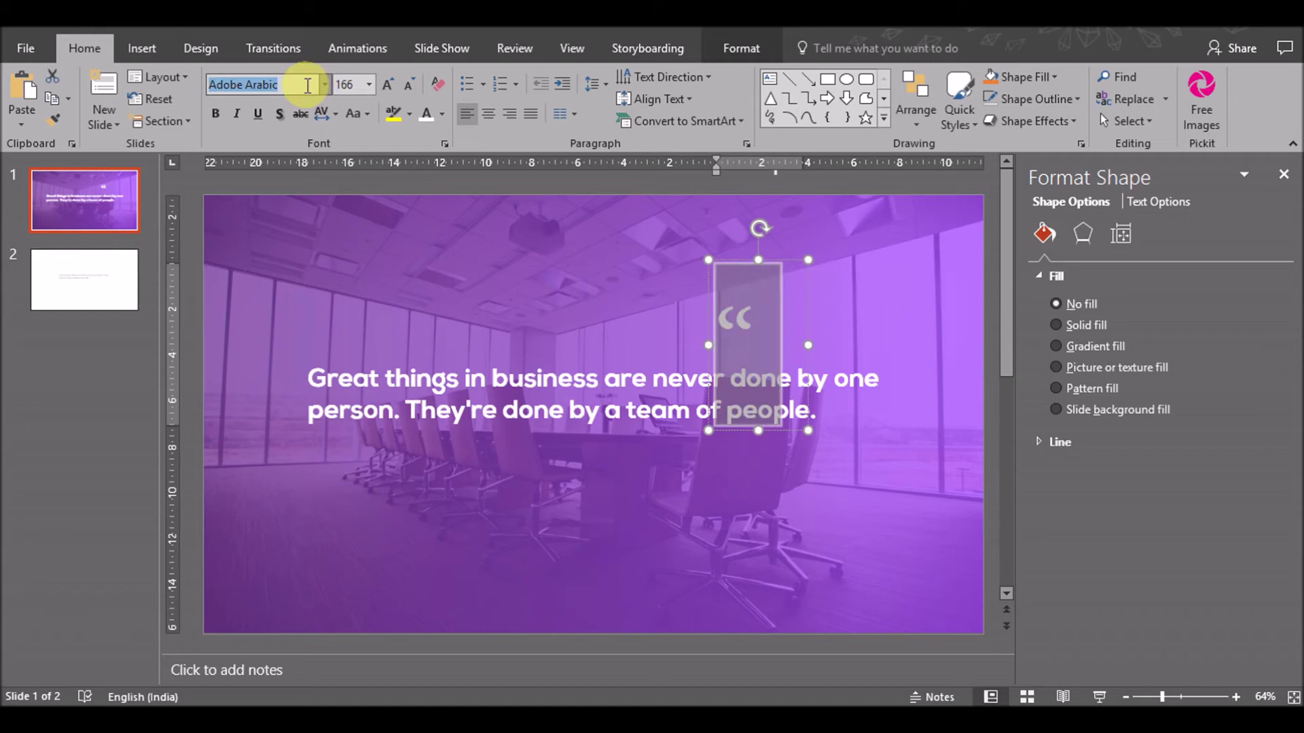
{"action": "left_click", "coordinate": [309, 89]}
{"action": "key", "text": "Down"}
{"action": "key", "text": "Down"}
{"action": "key", "text": "Down"}
{"action": "key", "text": "Down"}
{"action": "key", "text": "Down"}
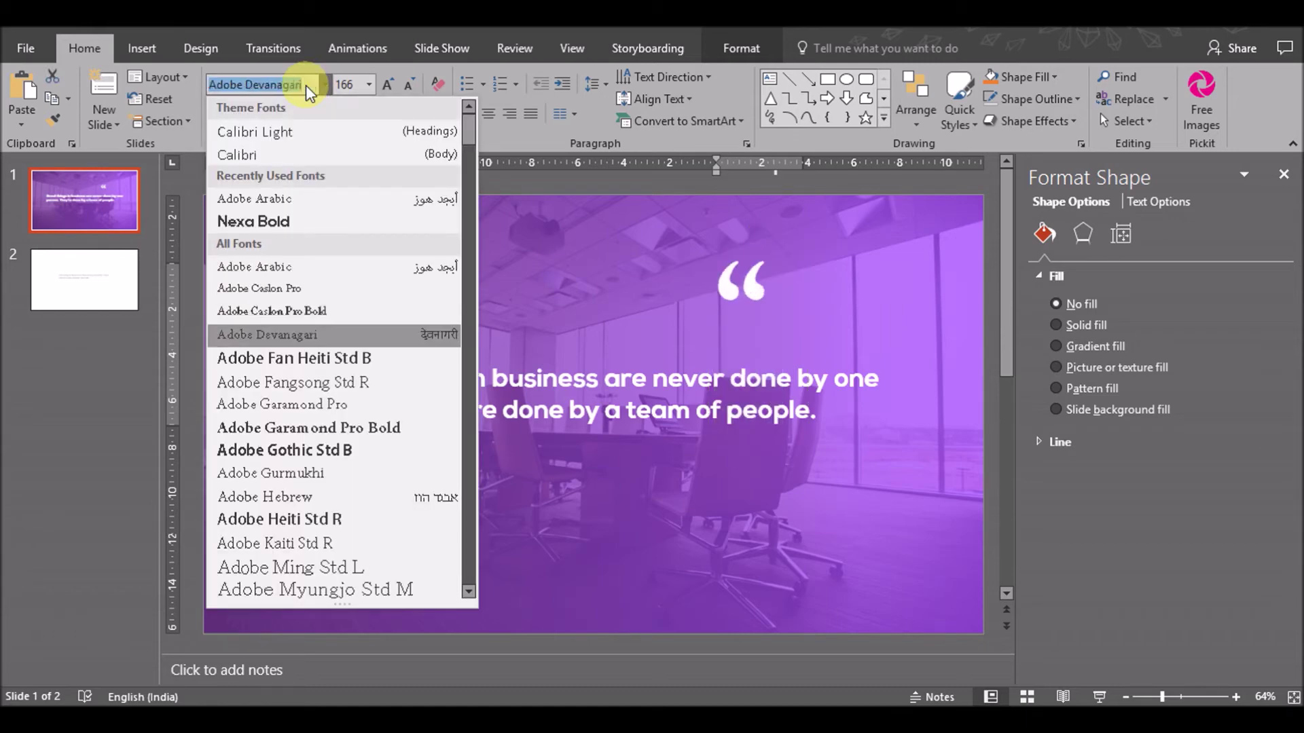
{"action": "key", "text": "Down"}
{"action": "key", "text": "Down"}
{"action": "key", "text": "Down"}
{"action": "key", "text": "Down"}
{"action": "key", "text": "Down"}
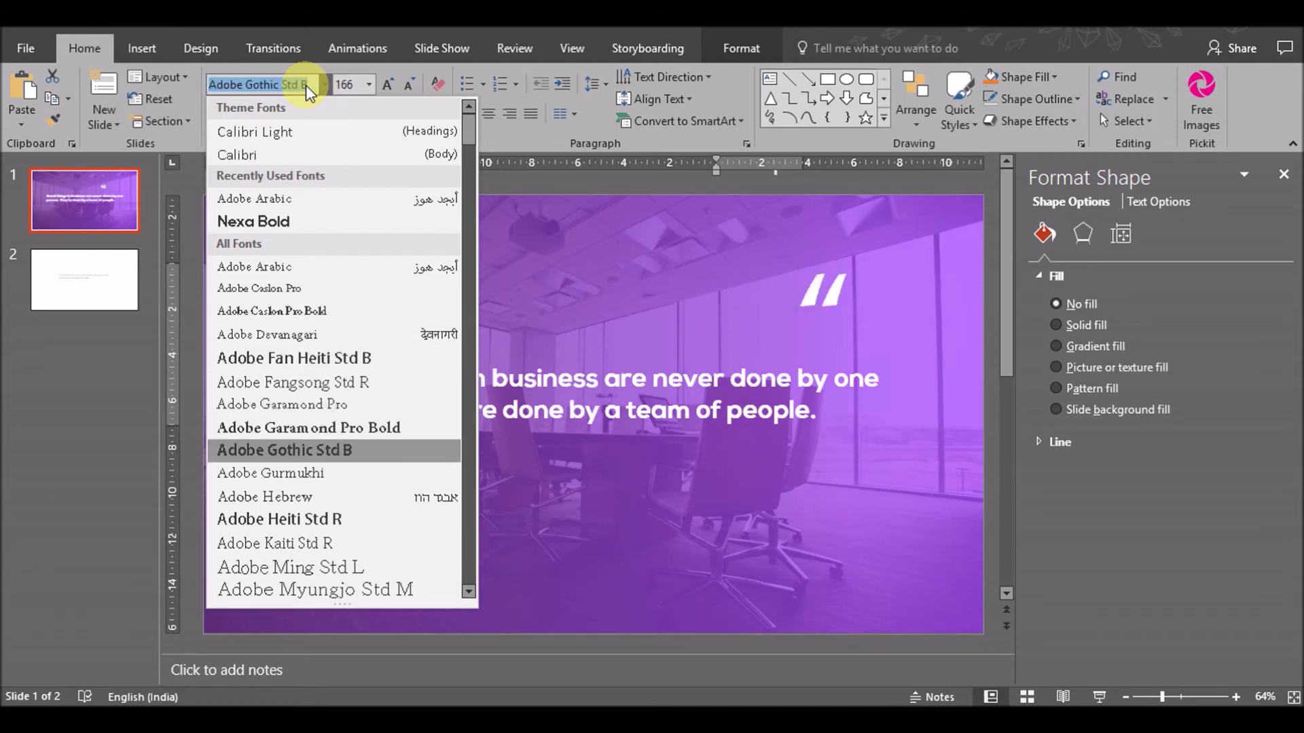
{"action": "key", "text": "Down"}
{"action": "key", "text": "Down"}
{"action": "key", "text": "Down"}
{"action": "key", "text": "Down"}
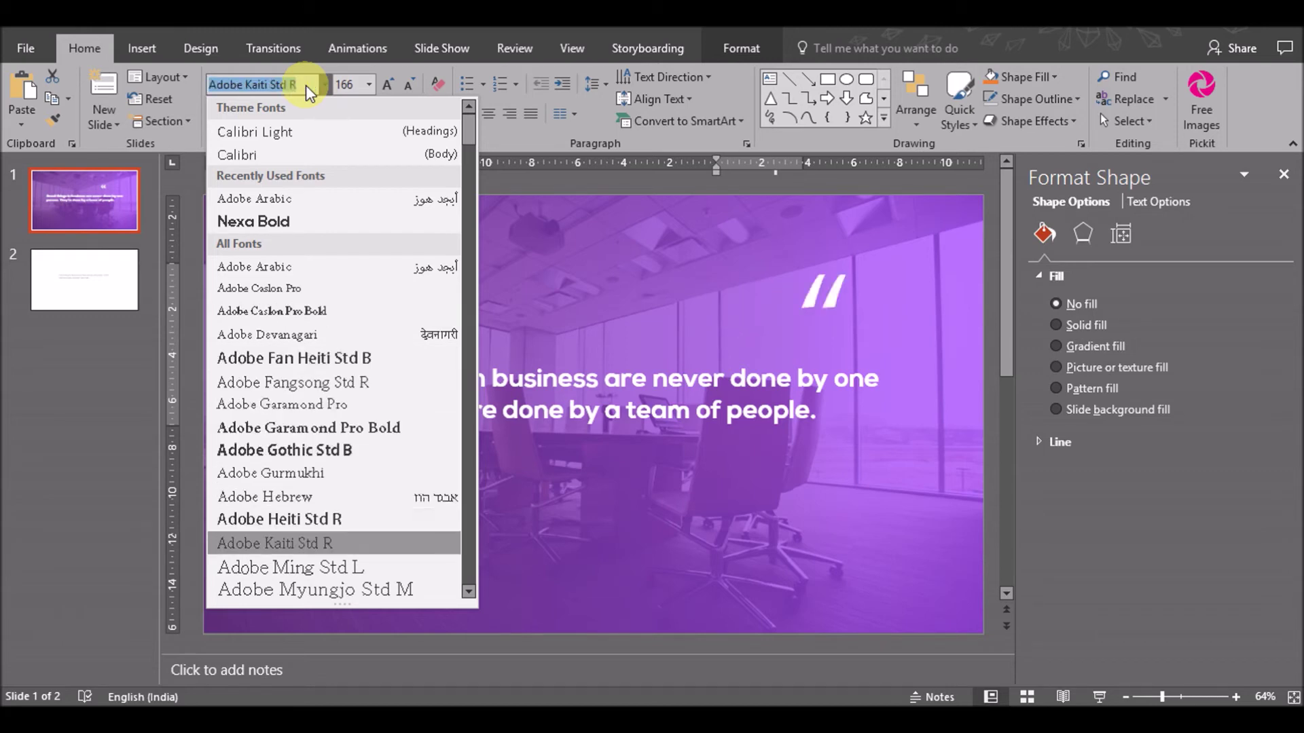
{"action": "key", "text": "Down"}
{"action": "key", "text": "Down"}
{"action": "key", "text": "Down"}
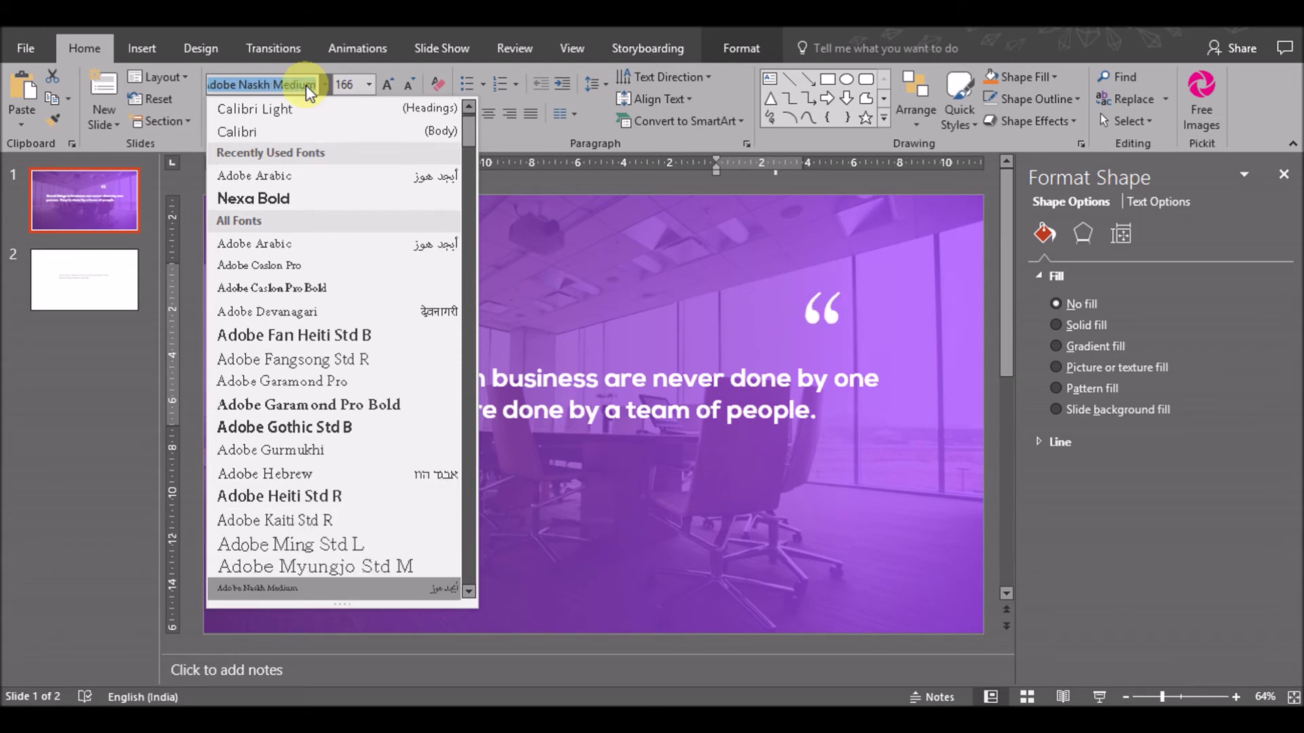
{"action": "key", "text": "Down"}
{"action": "key", "text": "Down"}
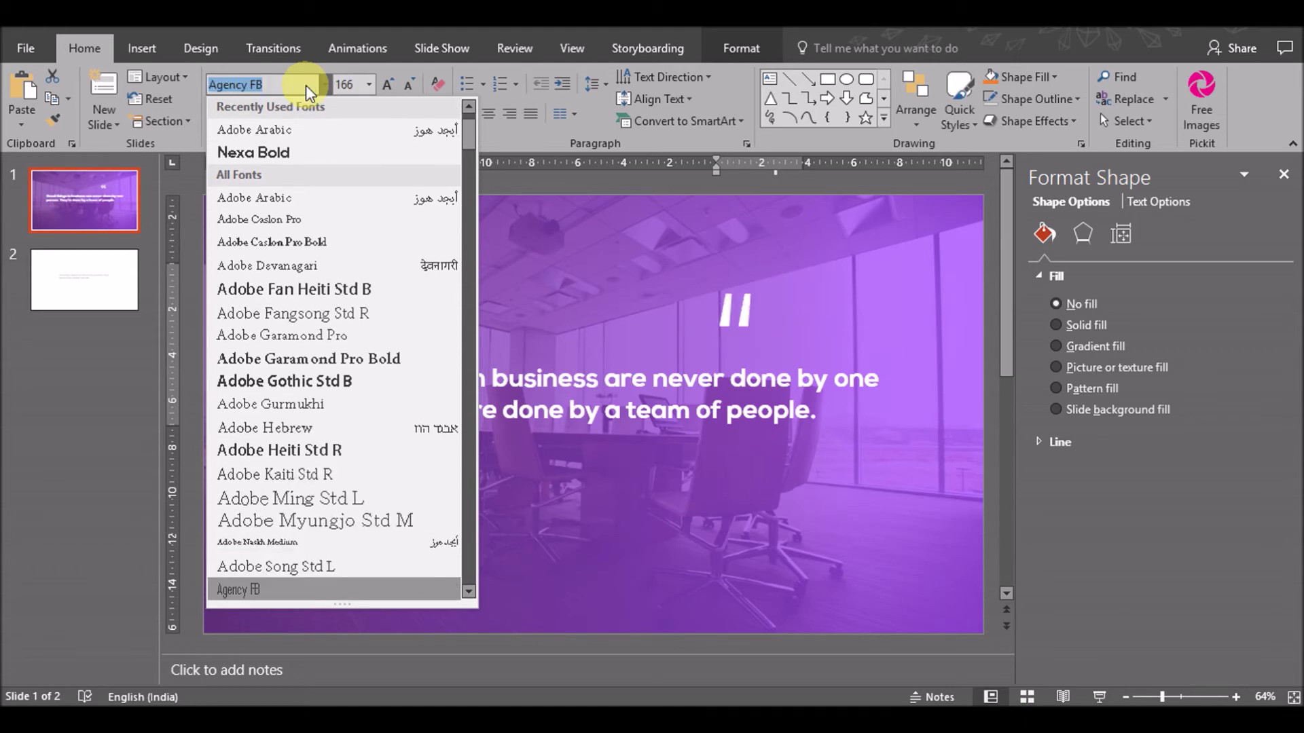
{"action": "key", "text": "Down"}
{"action": "key", "text": "Down"}
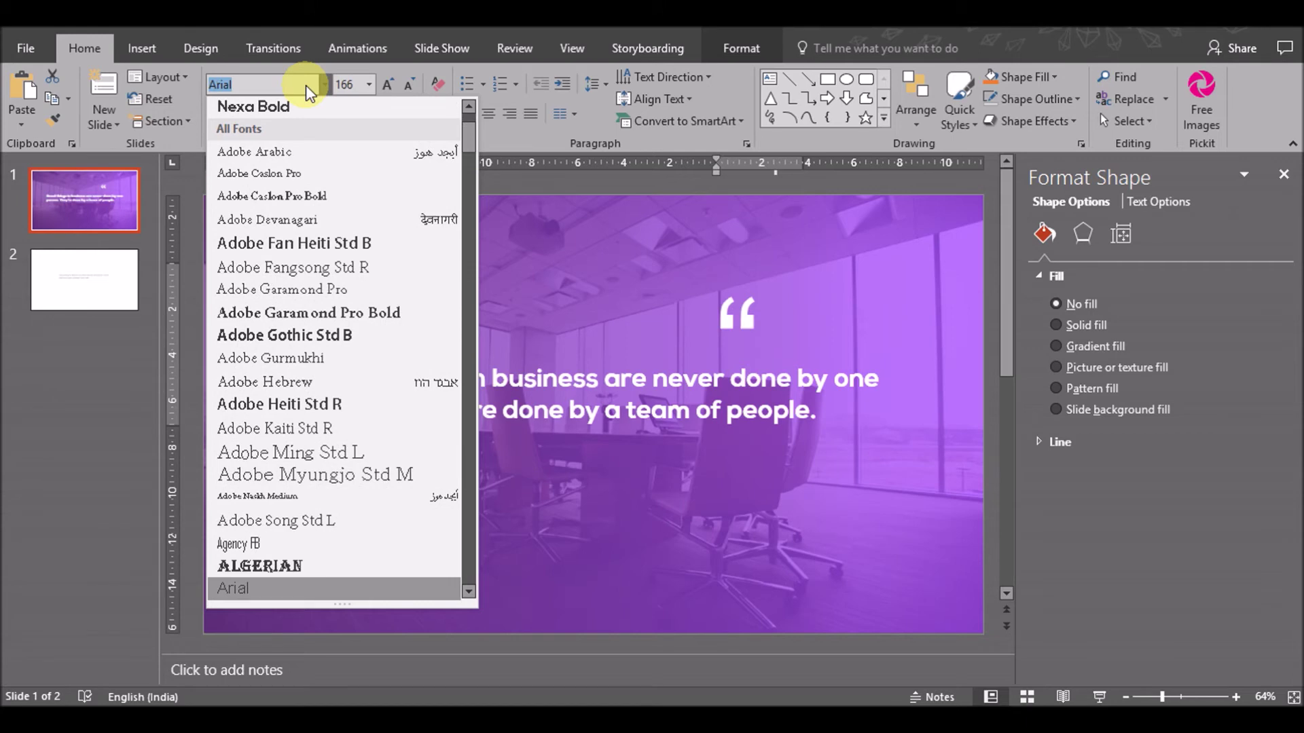
{"action": "key", "text": "Down"}
{"action": "key", "text": "Up"}
{"action": "key", "text": "Down"}
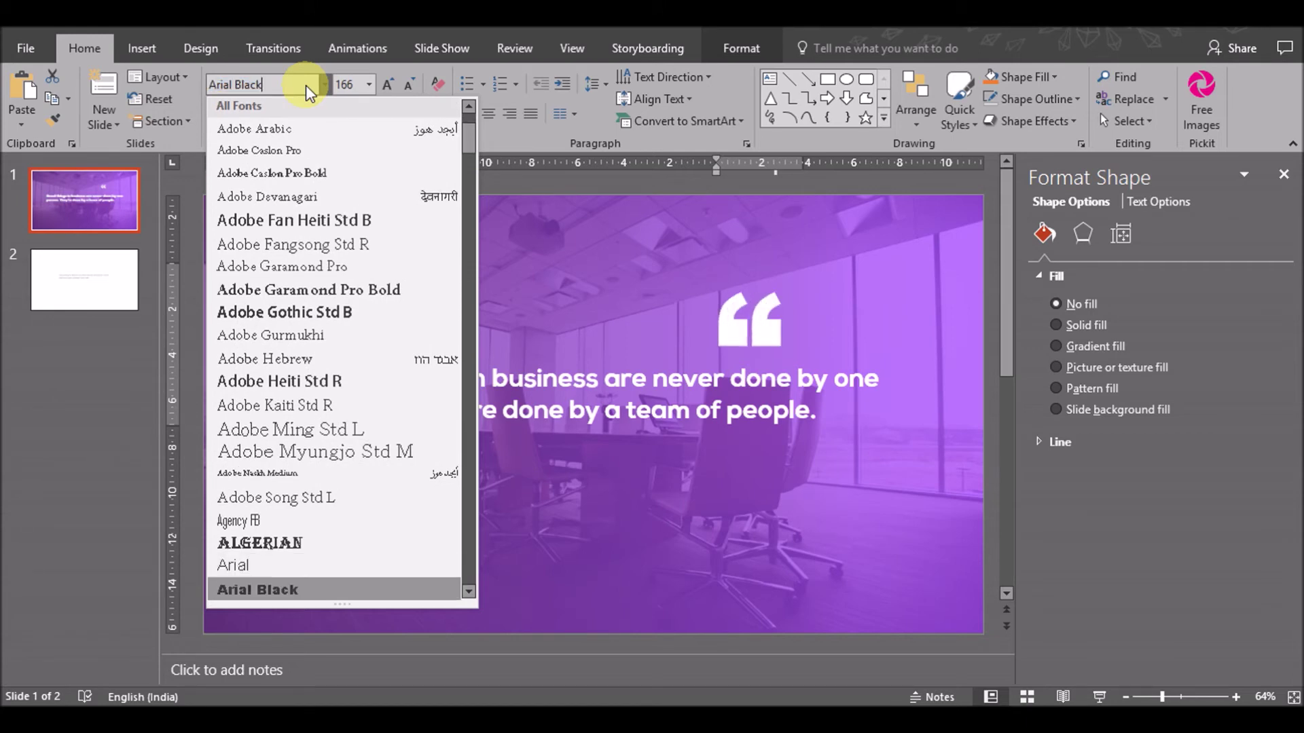
{"action": "left_click", "coordinate": [326, 590]}
- Shrink the quotation mark to 96 pt and tuck it just above the quote's first word
{"action": "left_click_drag", "start_coordinate": [783, 262], "coordinate": [318, 269]}
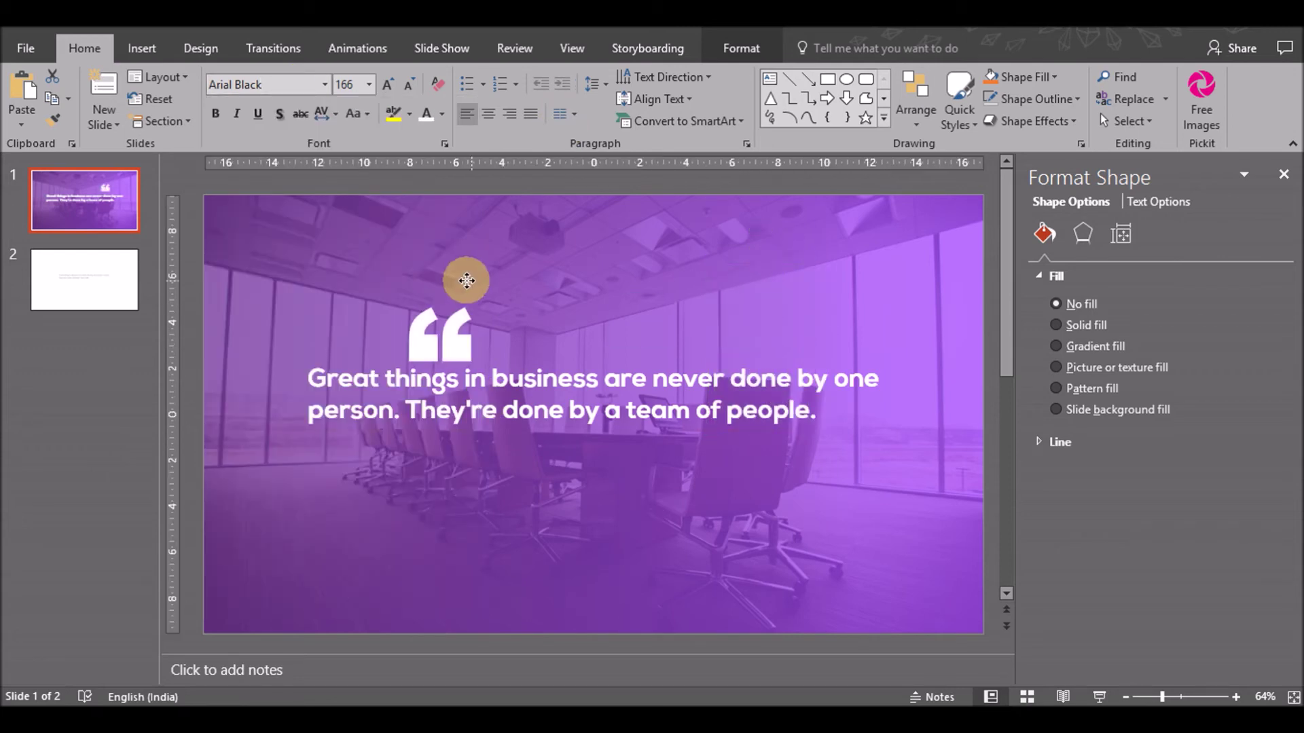
{"action": "left_click", "coordinate": [409, 84]}
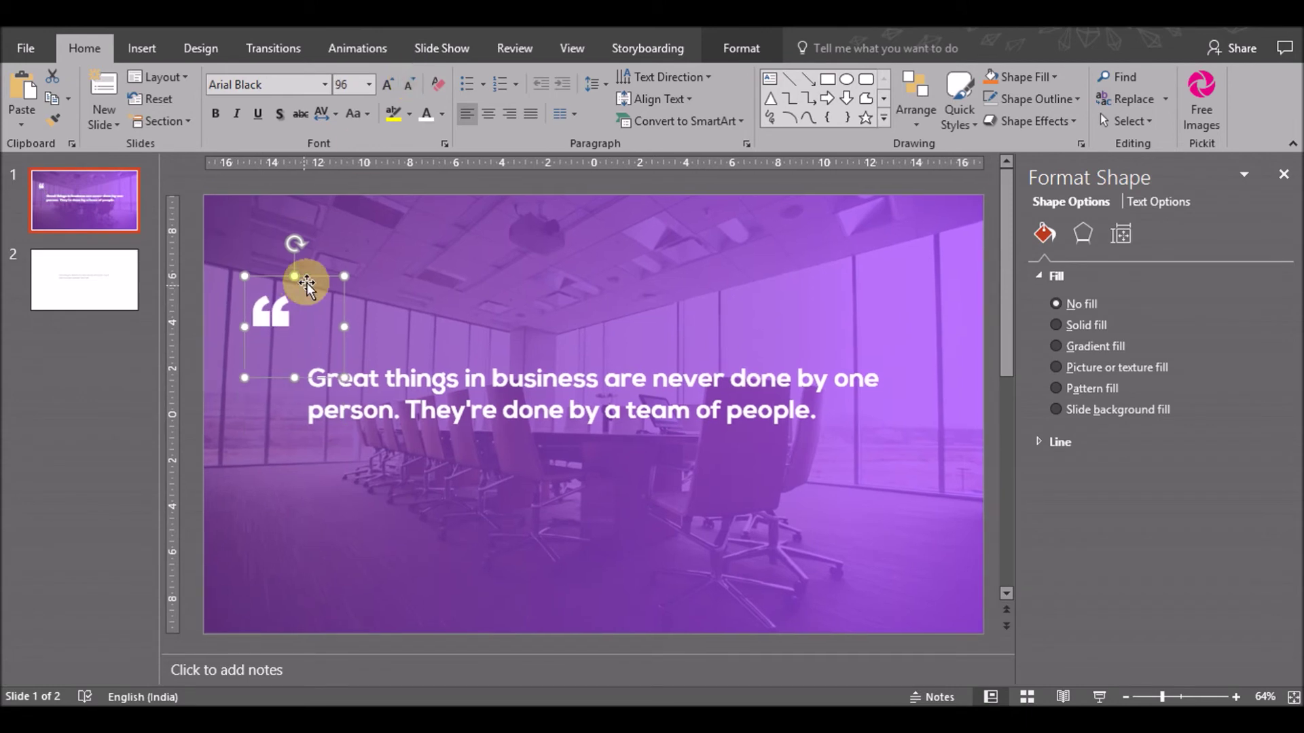
{"action": "left_click_drag", "start_coordinate": [312, 283], "coordinate": [322, 318]}
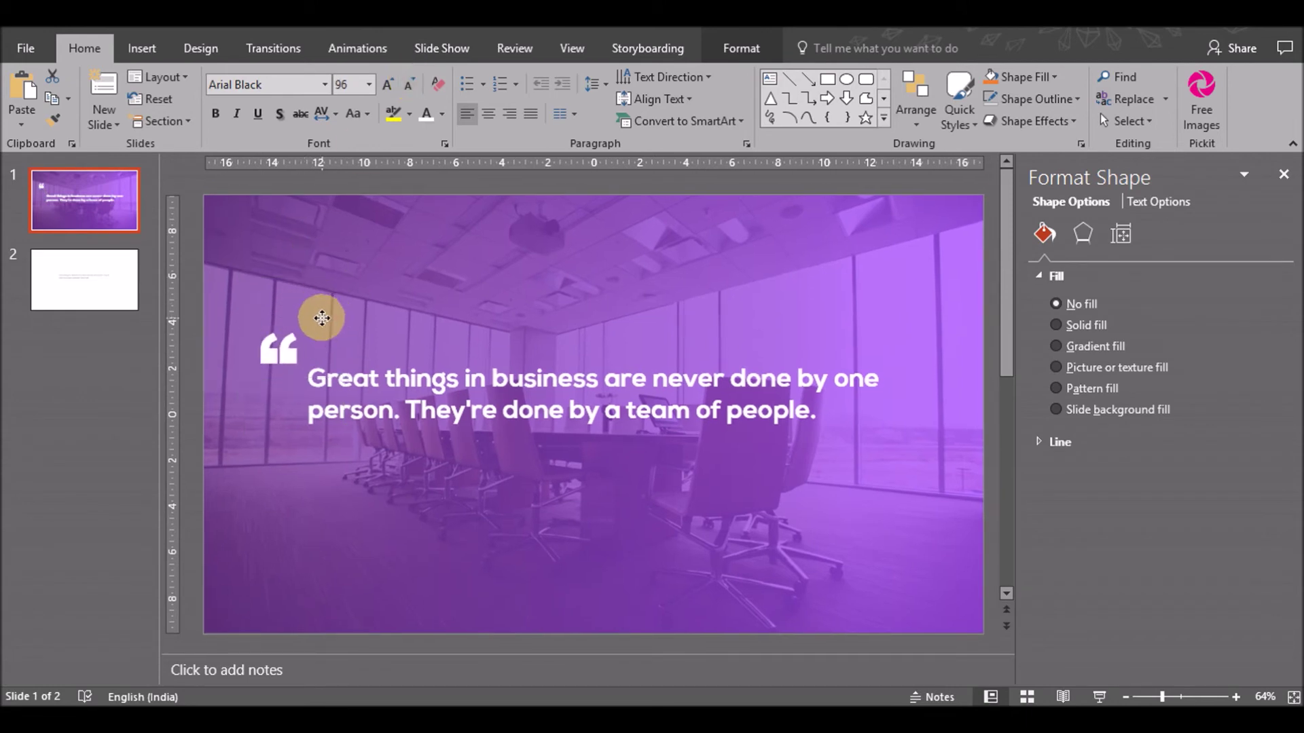
{"action": "left_click", "coordinate": [624, 461]}
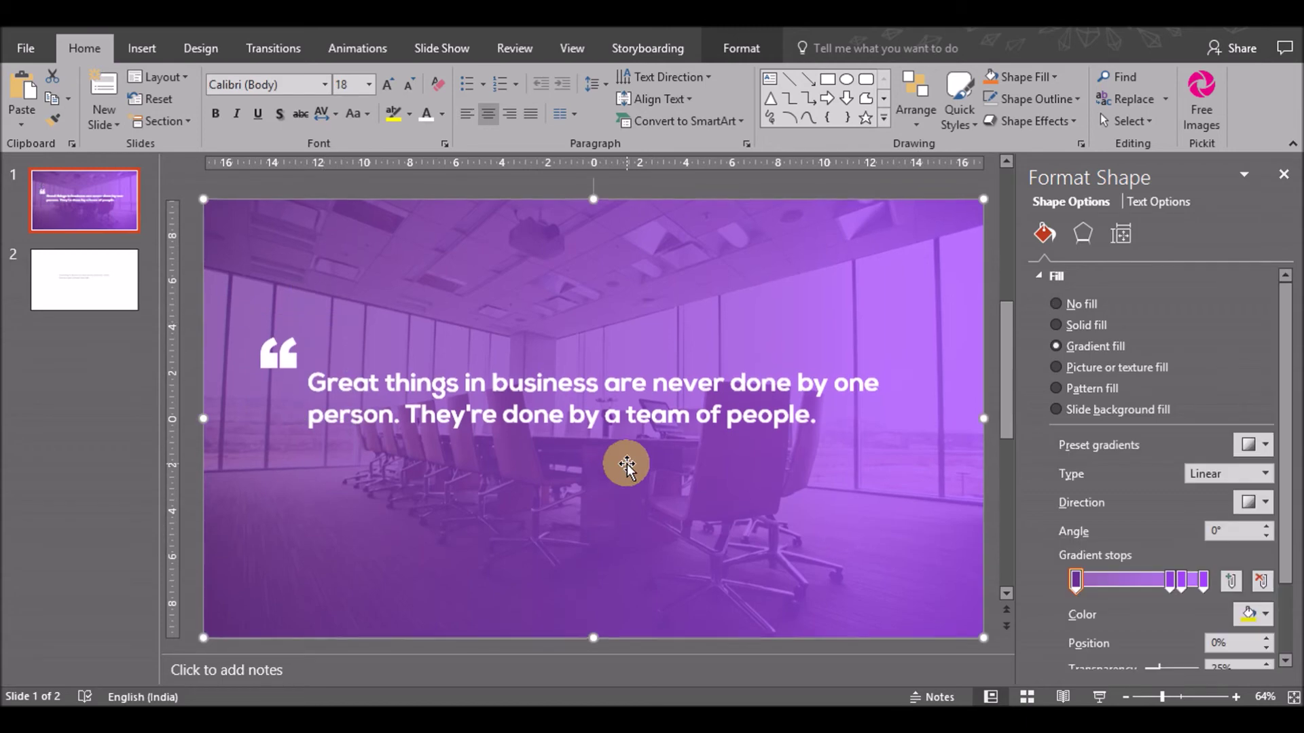
- Bring the 'Steve Jobs' text from slide 2 onto slide 1 and place it below the quote
{"action": "left_click", "coordinate": [128, 304]}
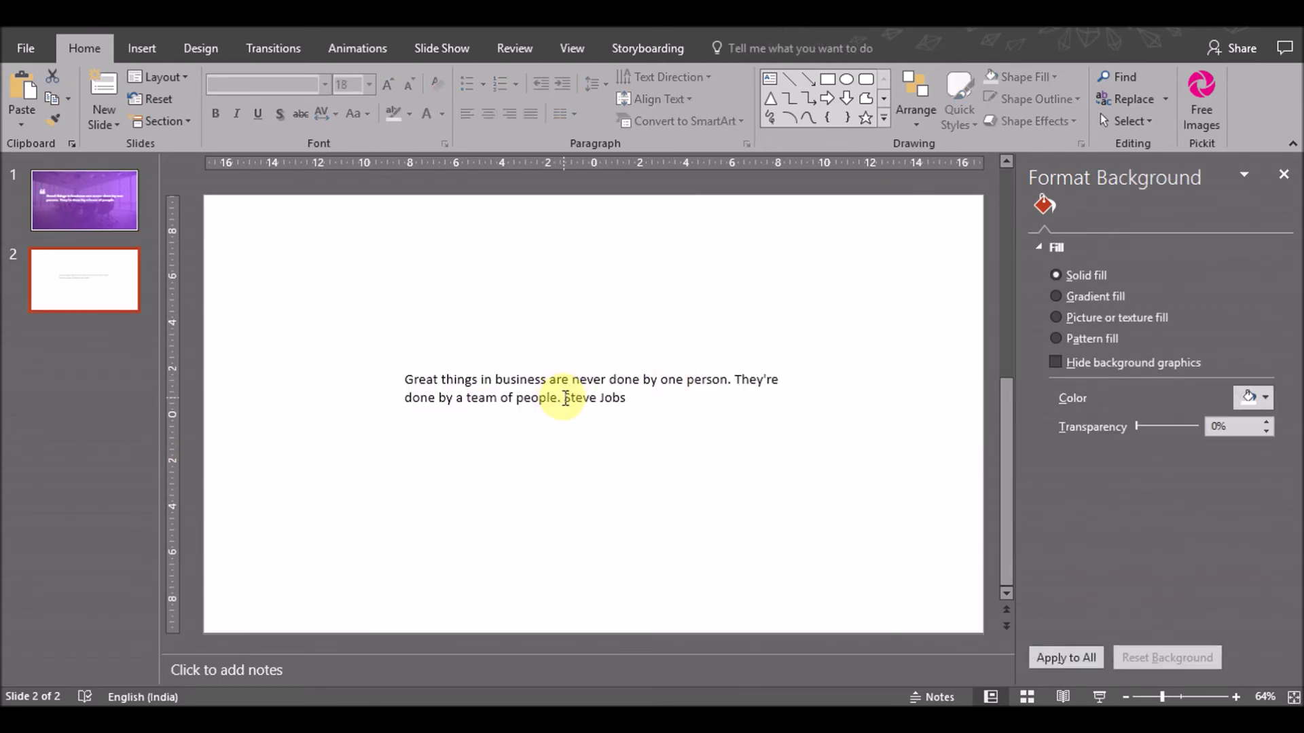
{"action": "left_click_drag", "start_coordinate": [565, 397], "coordinate": [626, 401]}
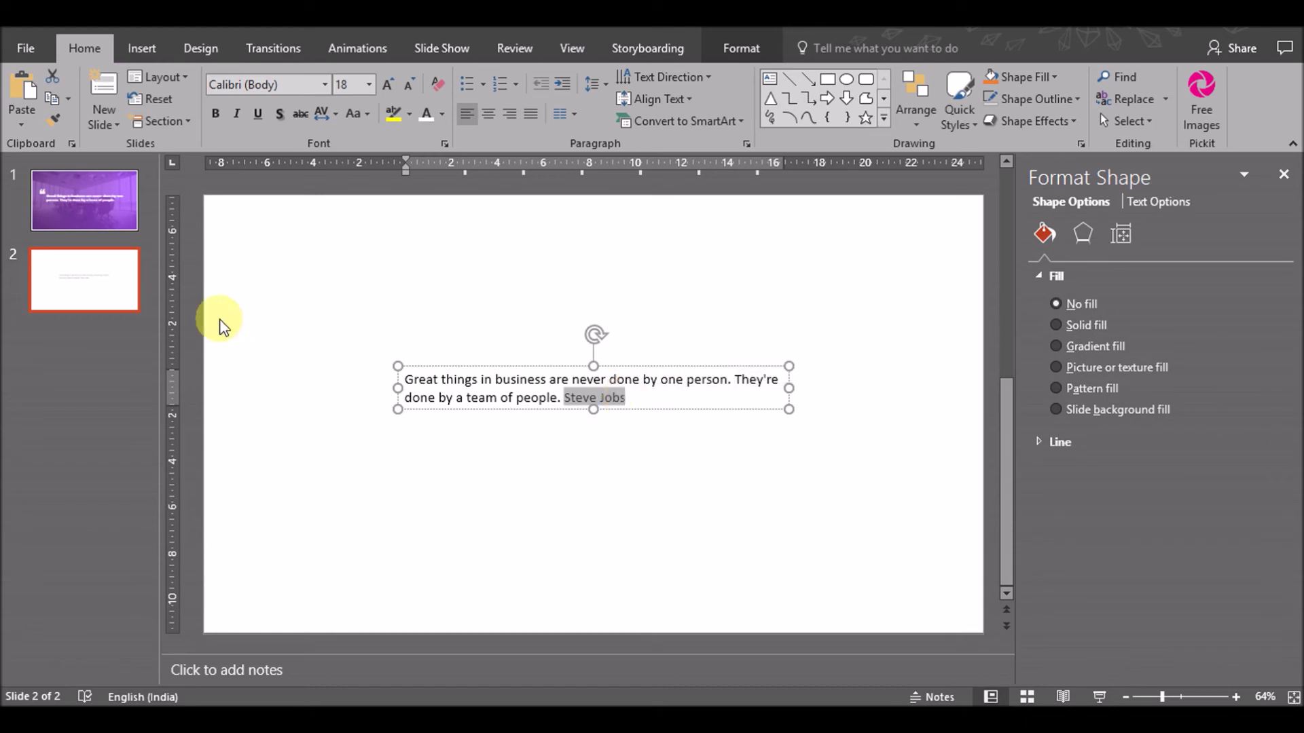
{"action": "left_click", "coordinate": [82, 197]}
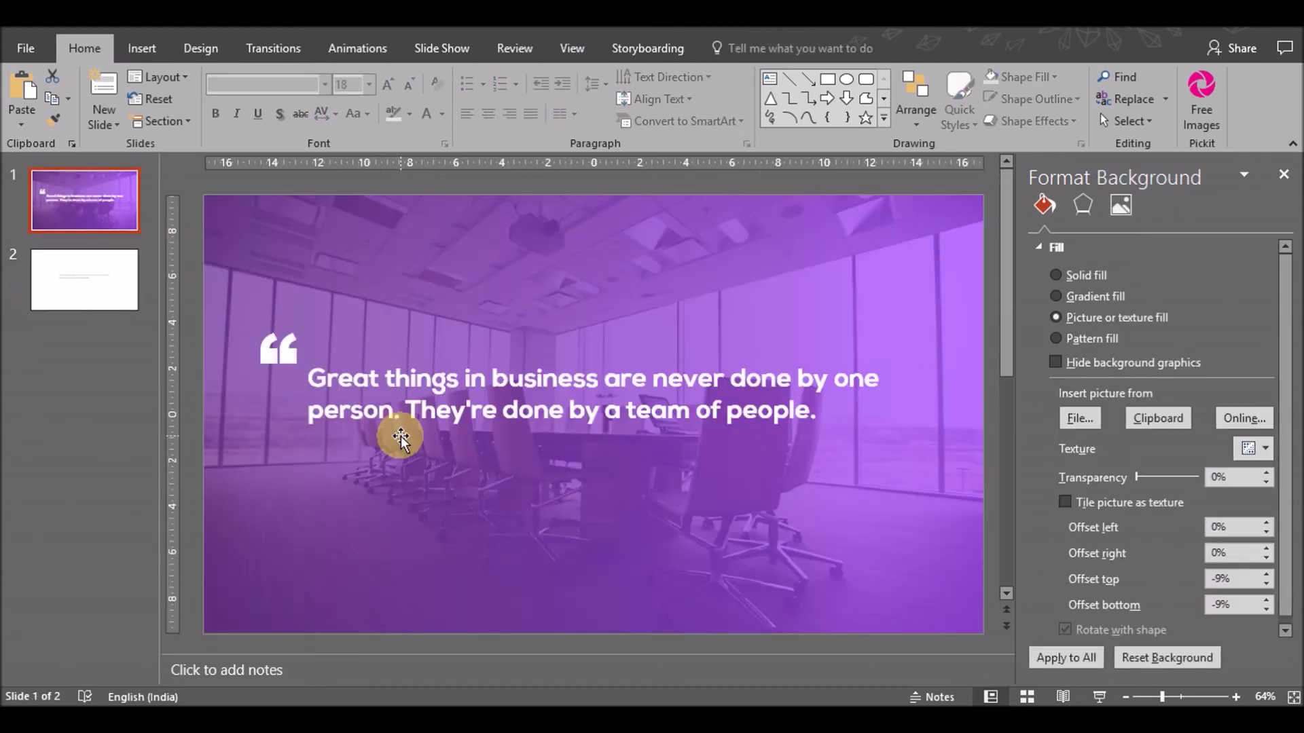
{"action": "key", "text": "ctrl+v"}
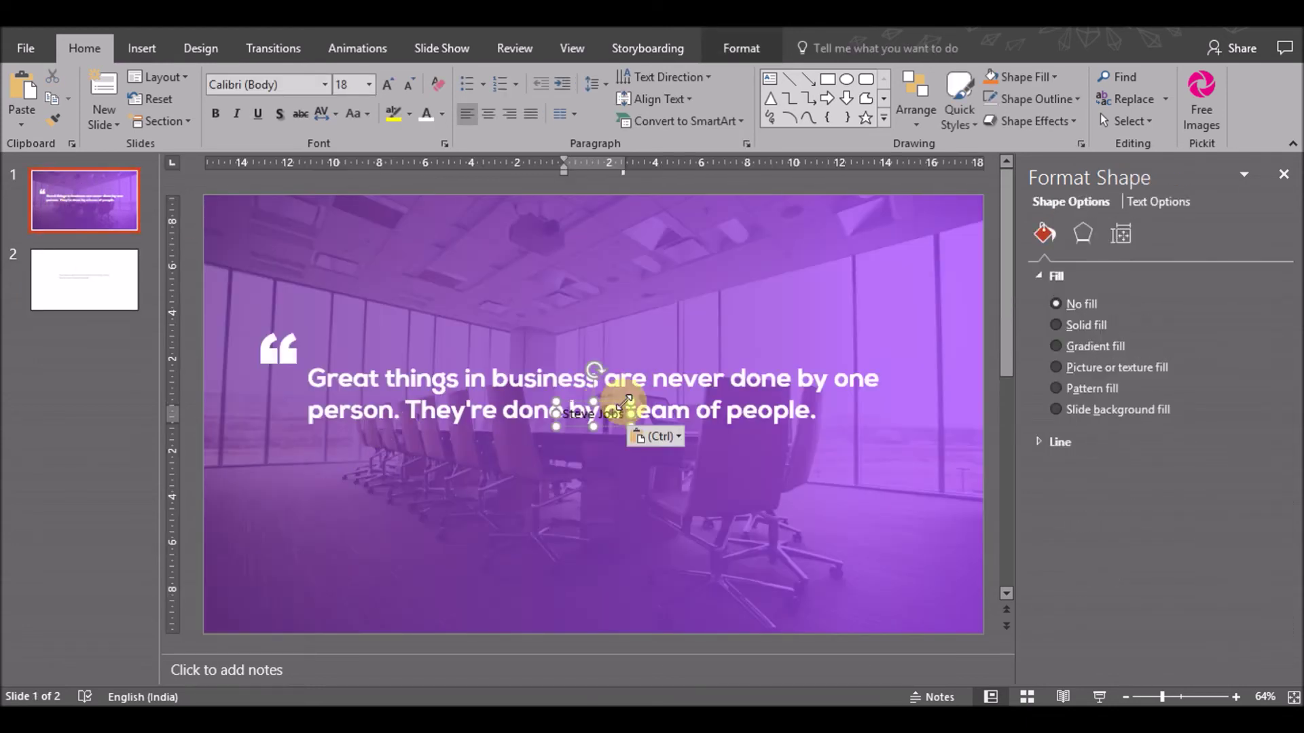
{"action": "left_click_drag", "start_coordinate": [576, 428], "coordinate": [322, 473]}
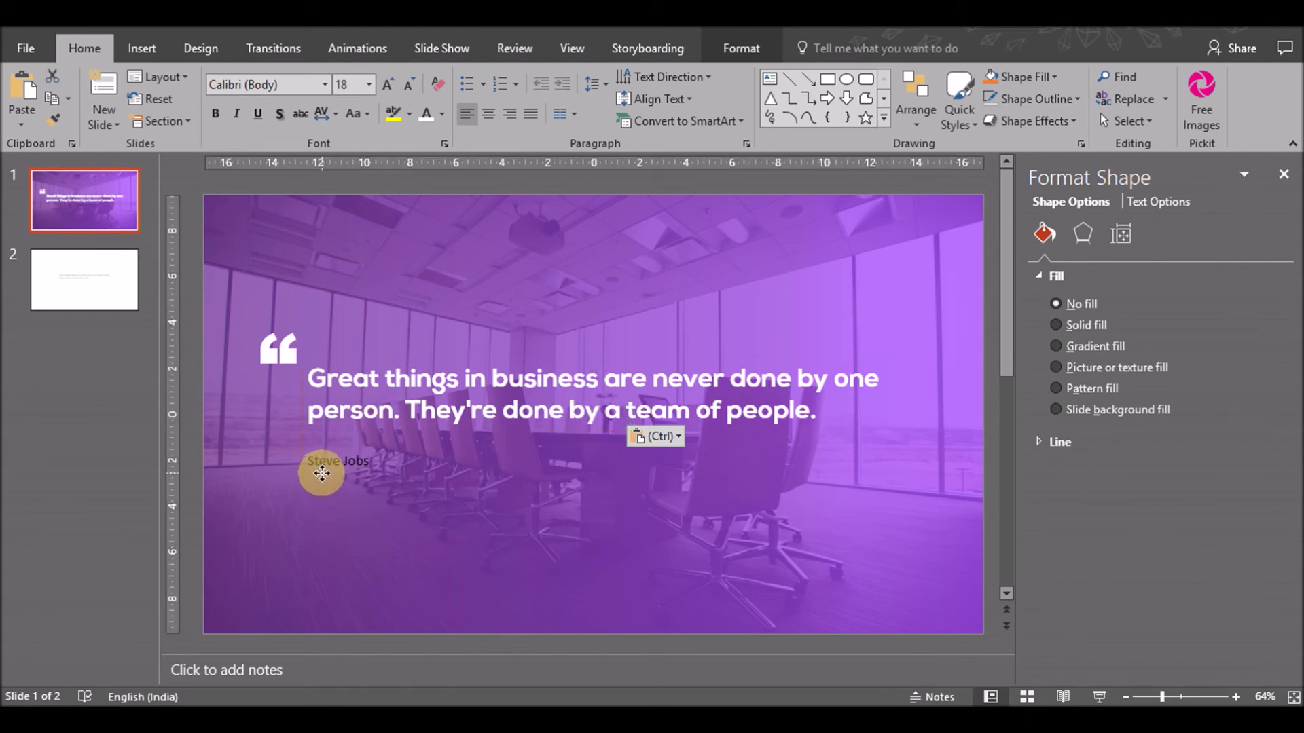
- Set the 'Steve Jobs' attribution to Nexa Light and enlarge it to 24 pt
{"action": "left_click", "coordinate": [305, 82]}
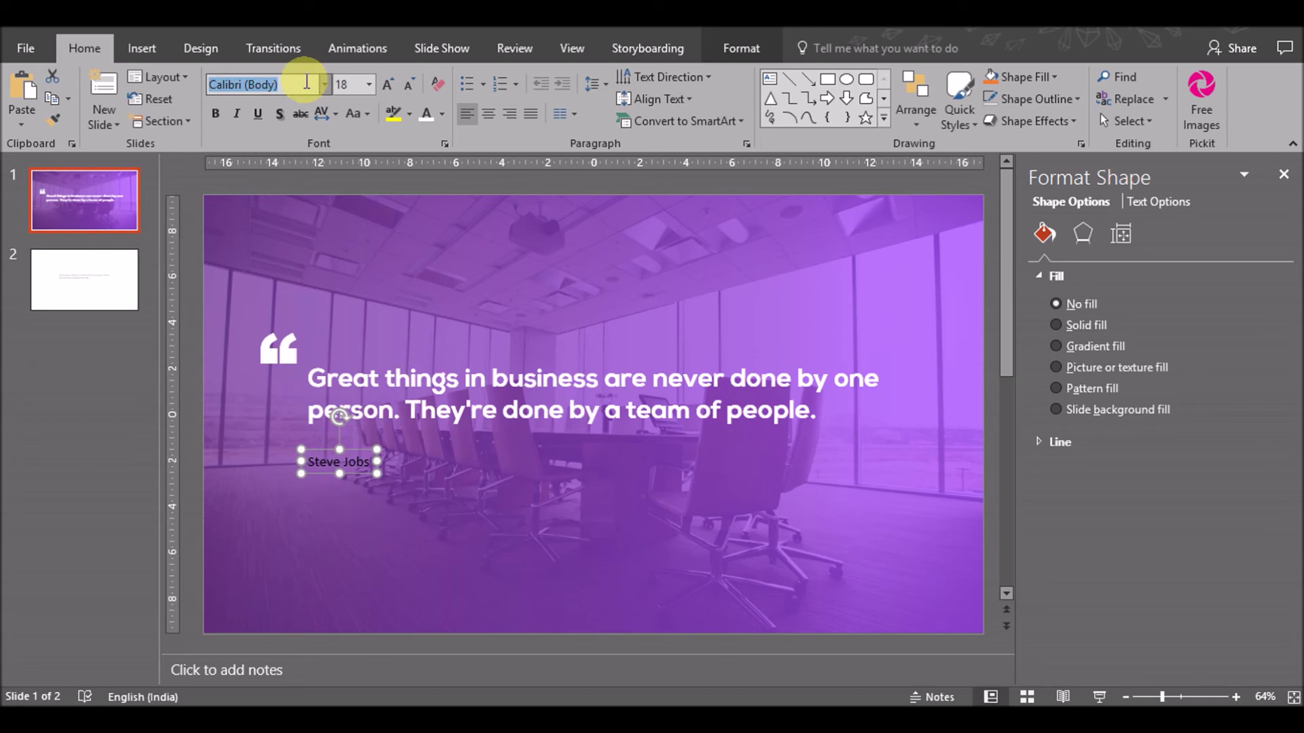
{"action": "type", "text": "Nexa Light"}
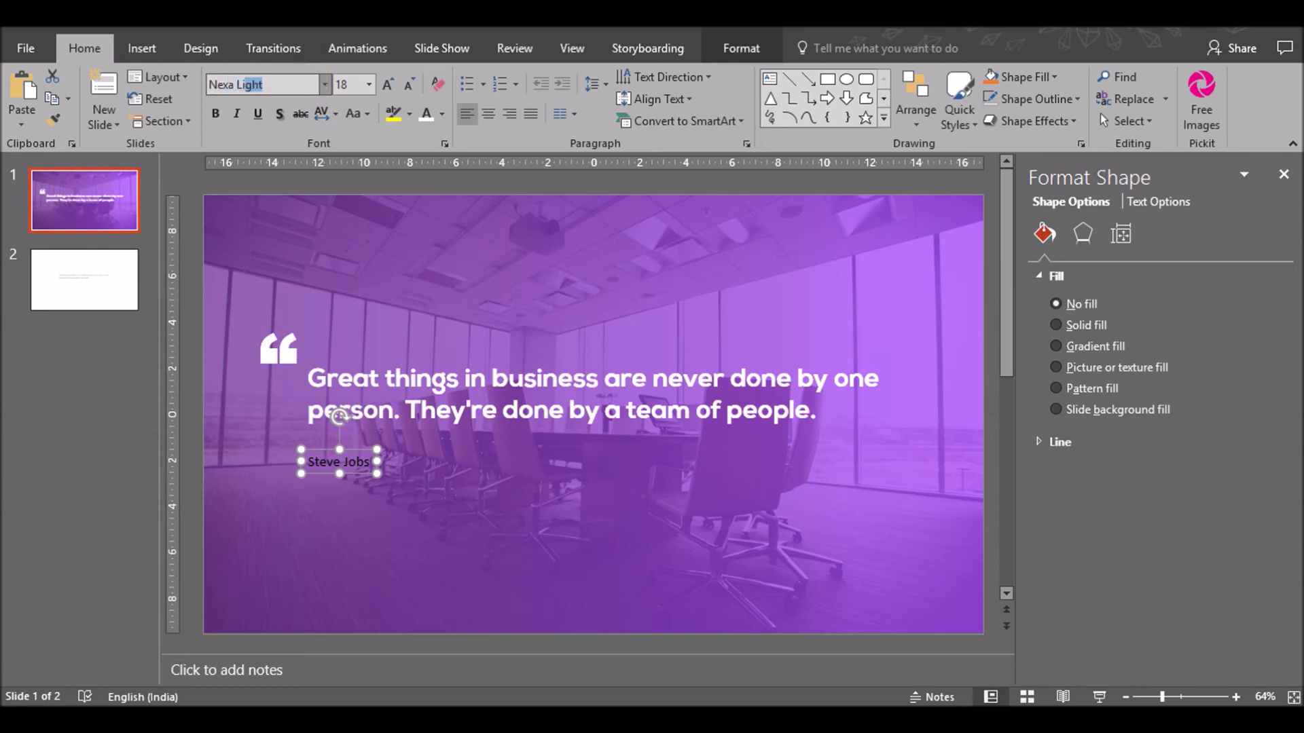
{"action": "key", "text": "Return"}
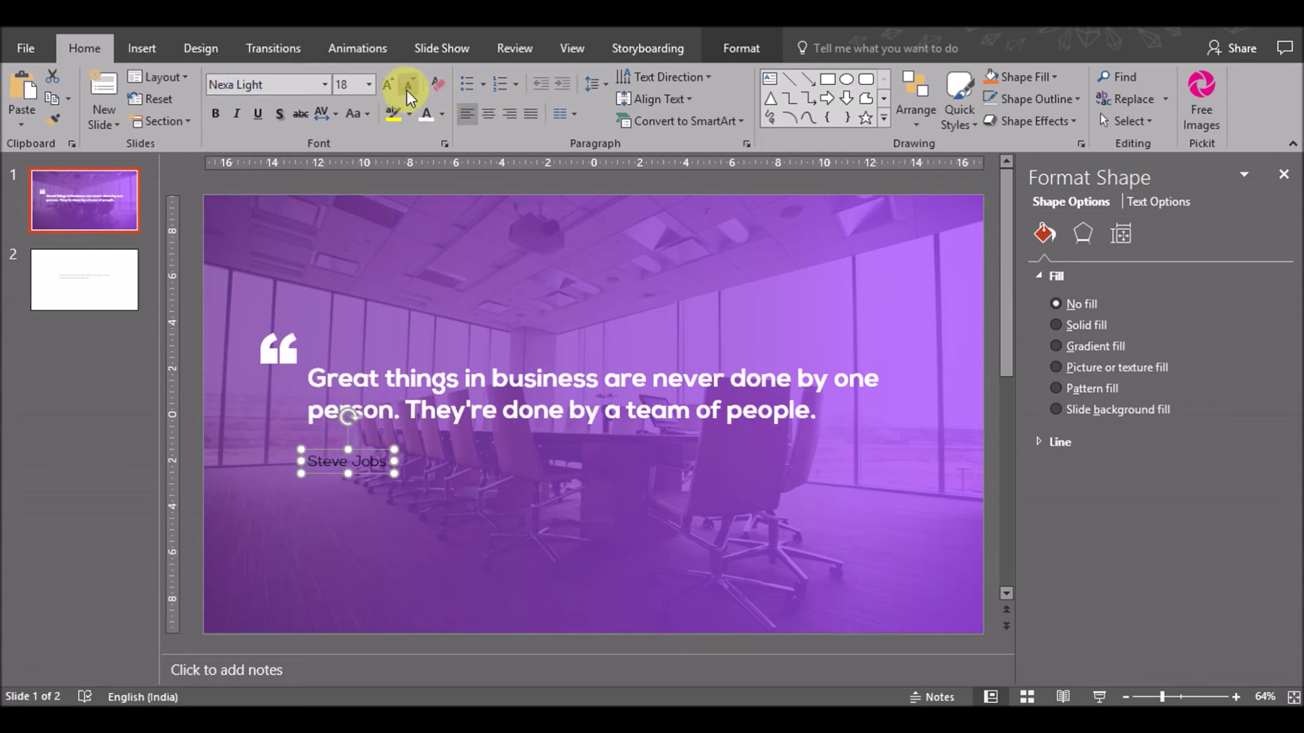
{"action": "left_click", "coordinate": [389, 87]}
{"action": "left_click", "coordinate": [389, 87]}
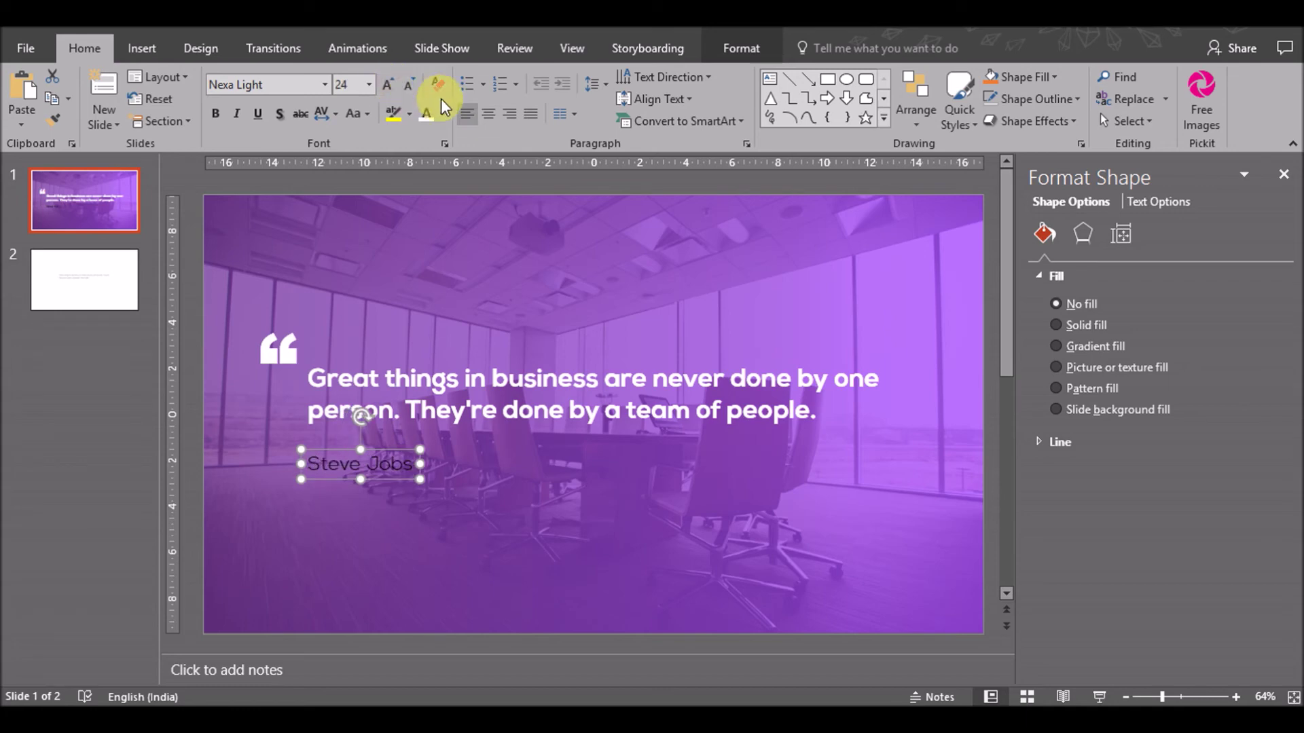
{"action": "left_click", "coordinate": [193, 285]}
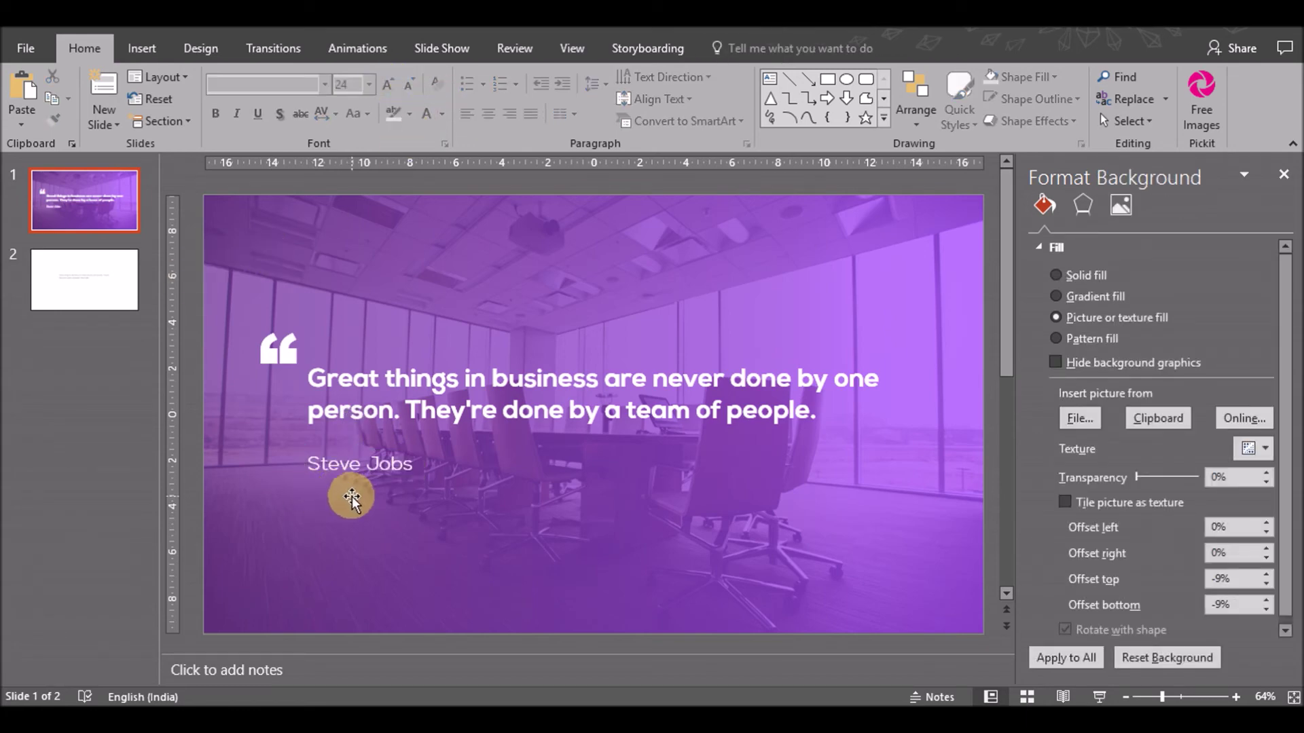
- Draw a triangle, flip it vertically, and move it to the slide's top-right edge
{"action": "left_click", "coordinate": [140, 49]}
{"action": "left_click", "coordinate": [326, 102]}
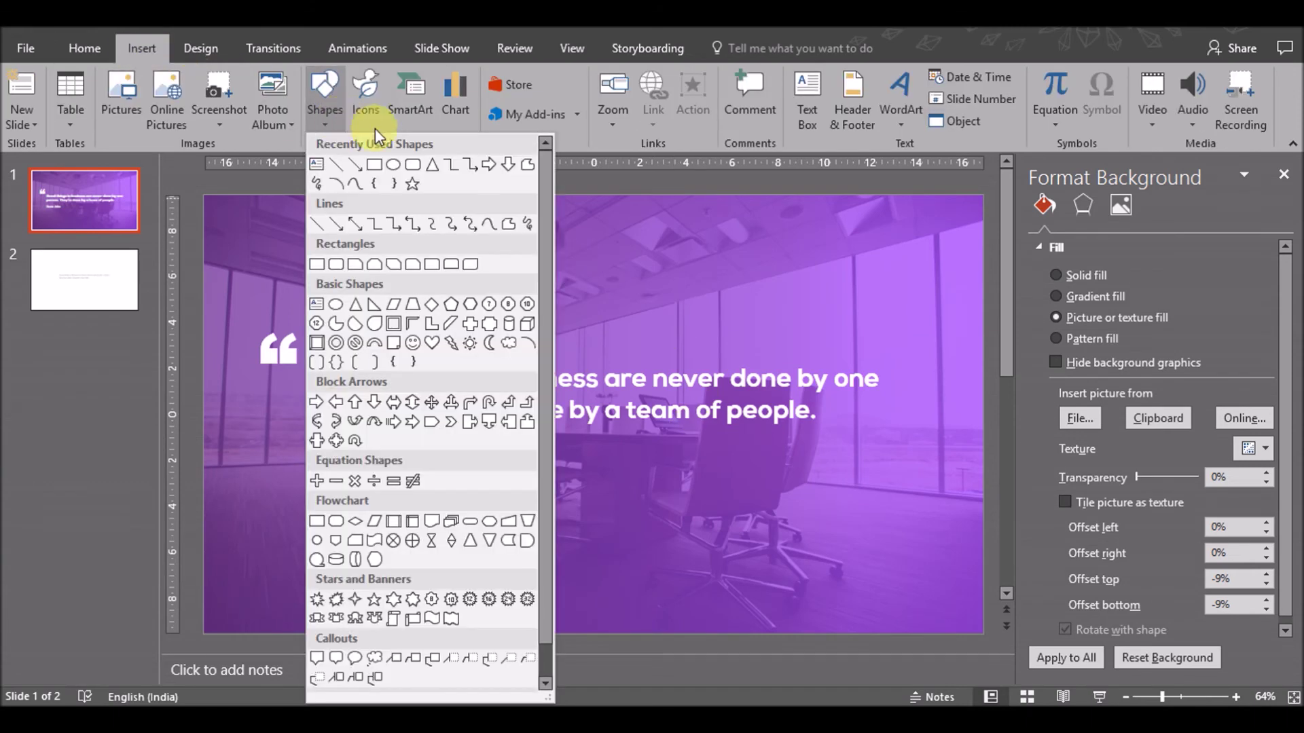
{"action": "left_click", "coordinate": [434, 163]}
{"action": "left_click_drag", "start_coordinate": [660, 194], "coordinate": [735, 256]}
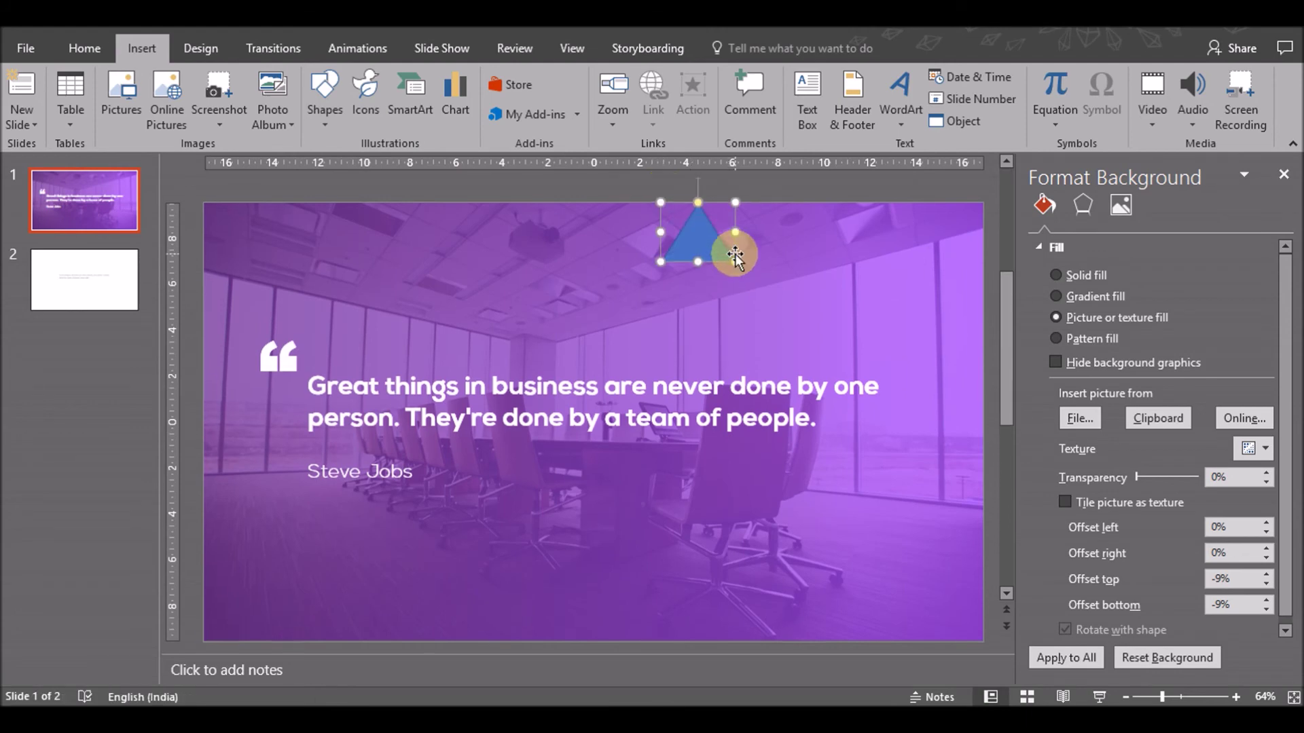
{"action": "left_click", "coordinate": [999, 120]}
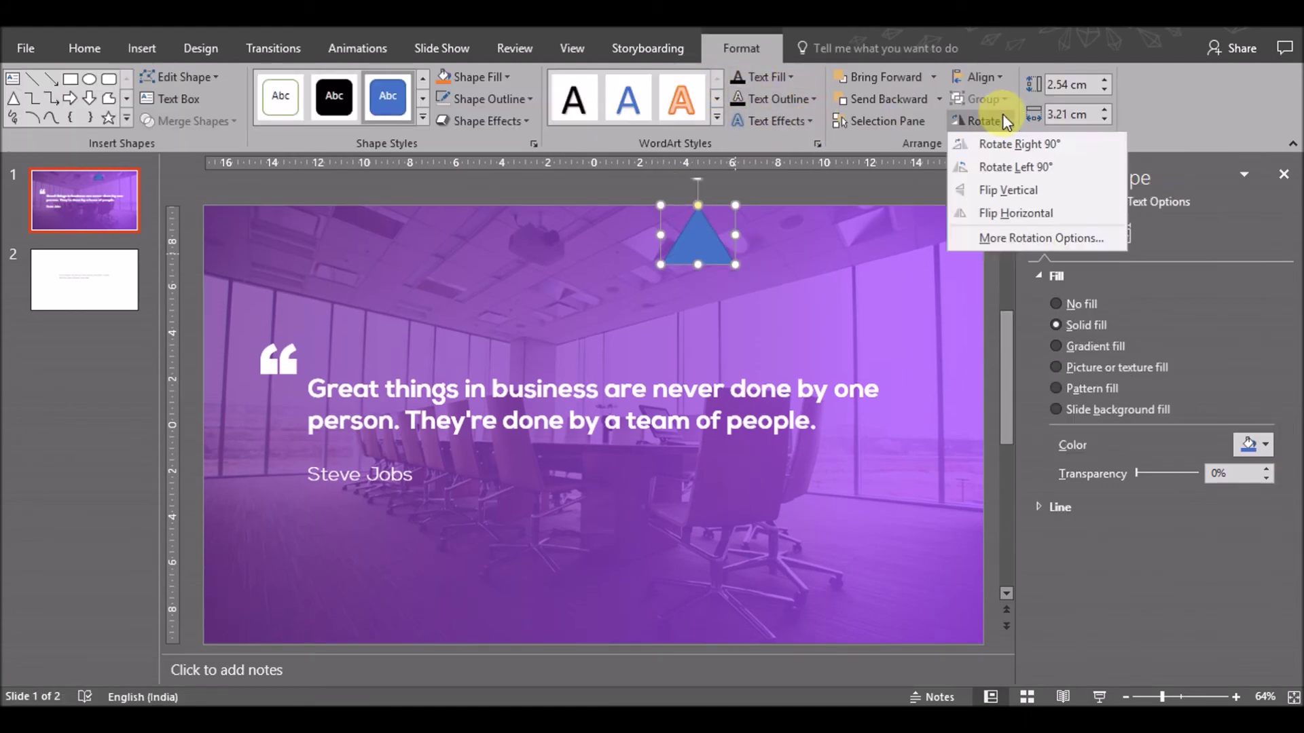
{"action": "left_click", "coordinate": [993, 194]}
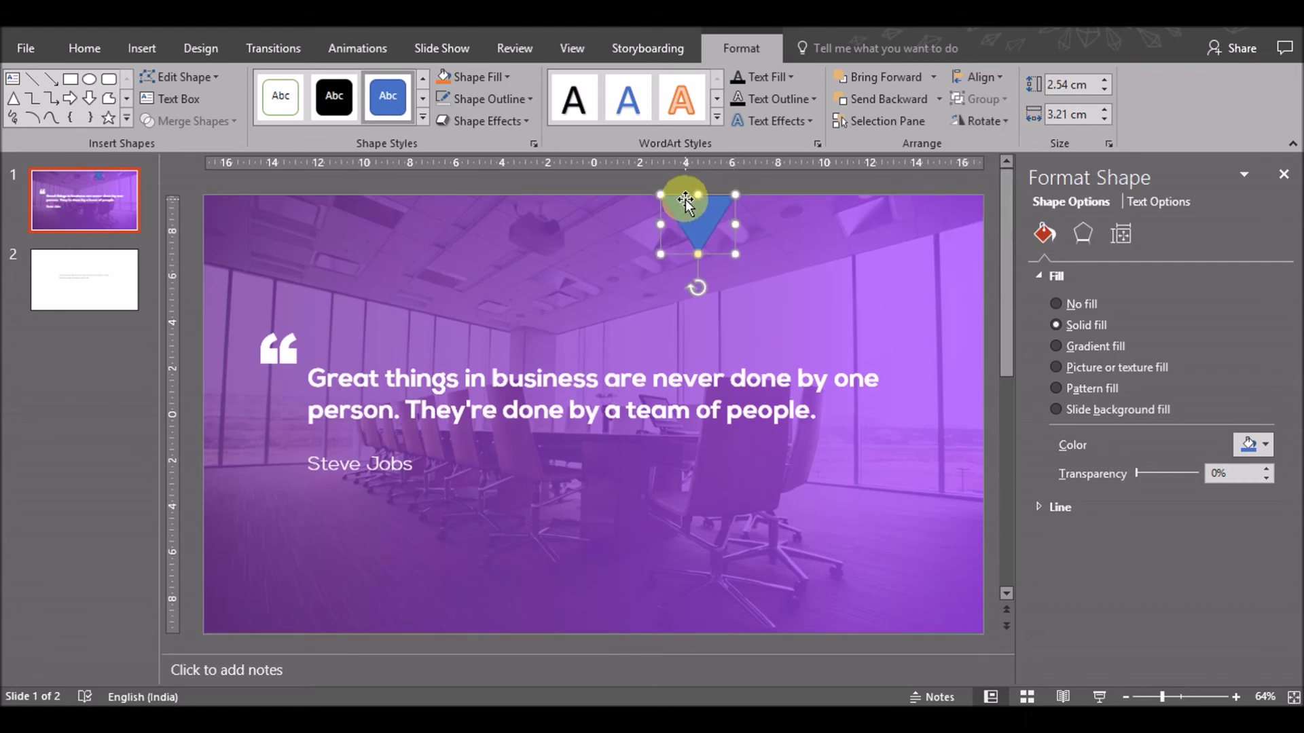
{"action": "left_click_drag", "start_coordinate": [699, 213], "coordinate": [919, 216]}
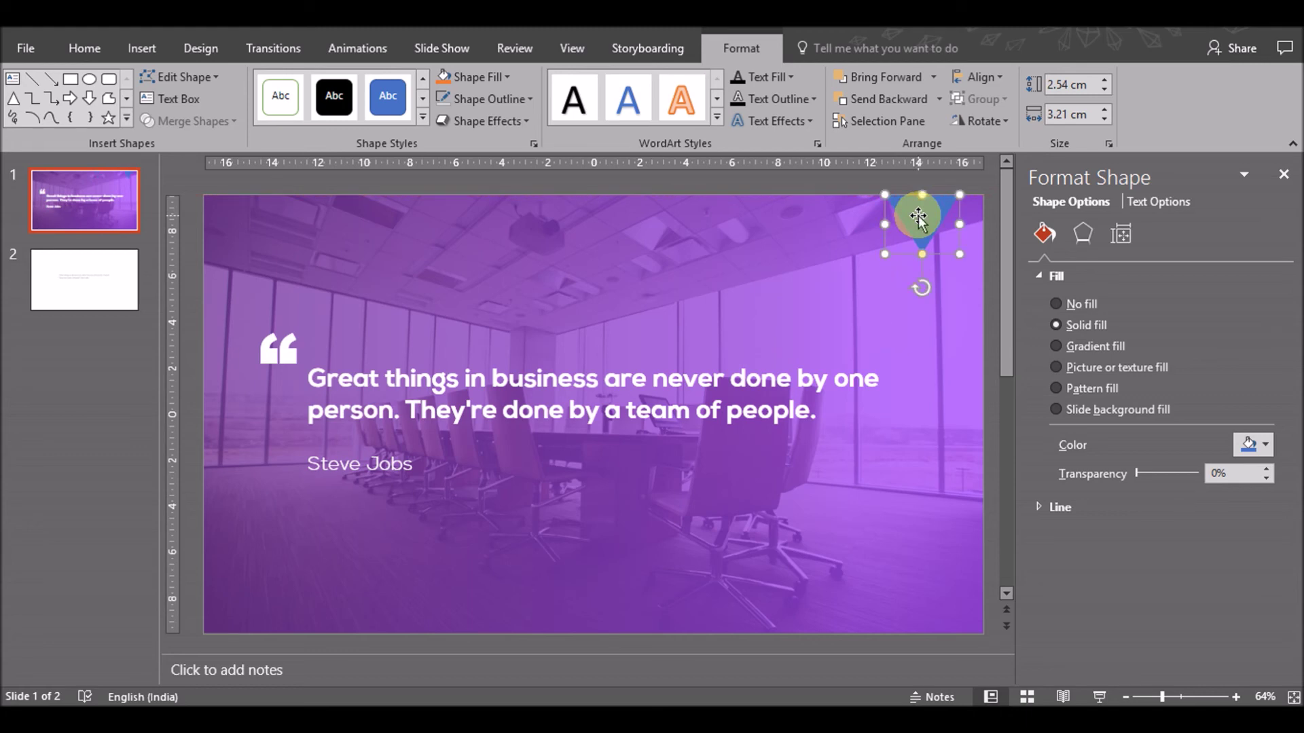
- Add a second copy of the inverted triangle, shrunk to about half size
{"action": "key", "text": "ctrl+v"}
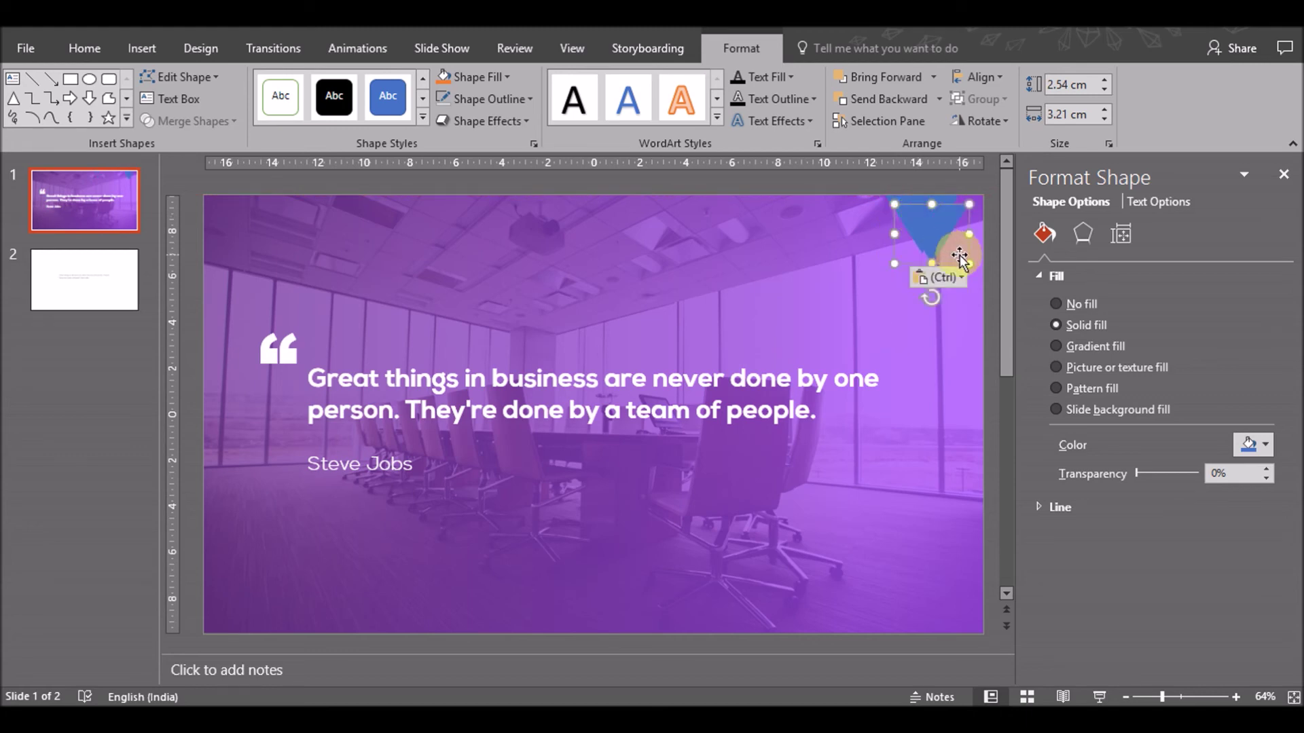
{"action": "left_click_drag", "start_coordinate": [971, 263], "coordinate": [922, 228]}
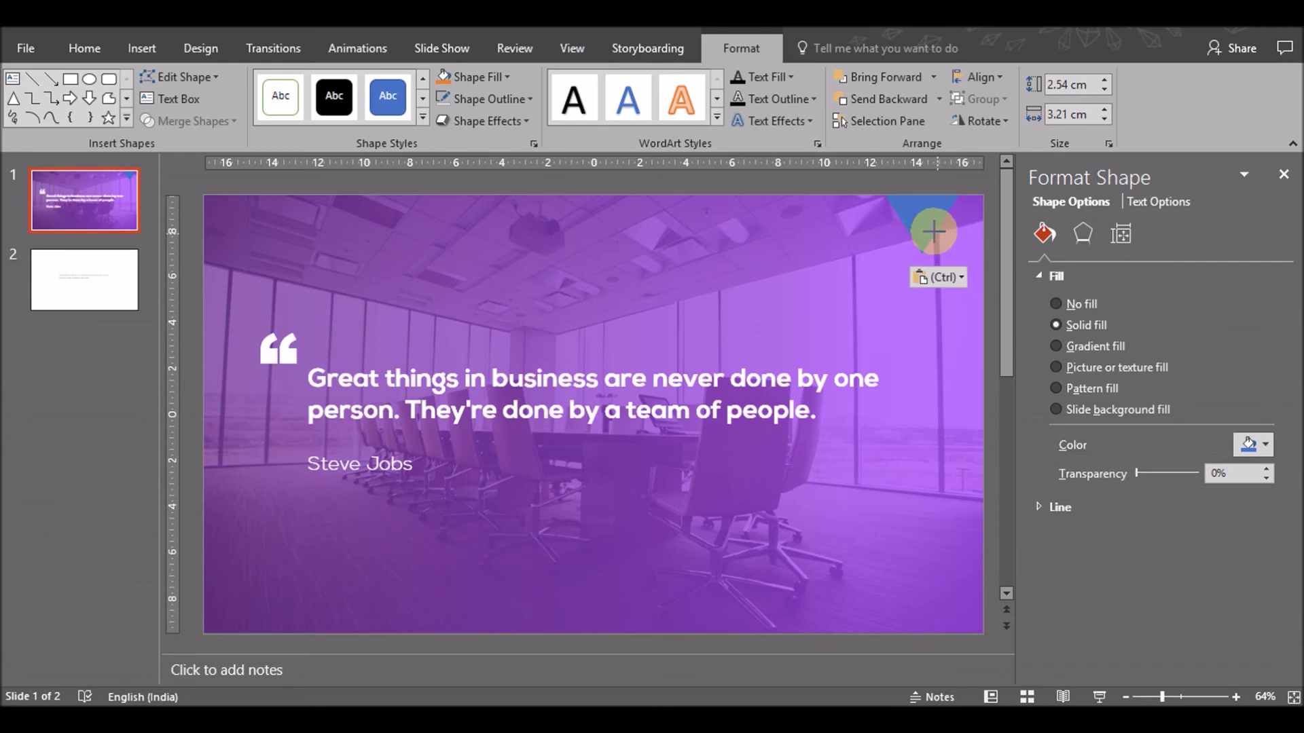
{"action": "scroll", "coordinate": [922, 227], "scroll_direction": "down", "scroll_amount": 1}
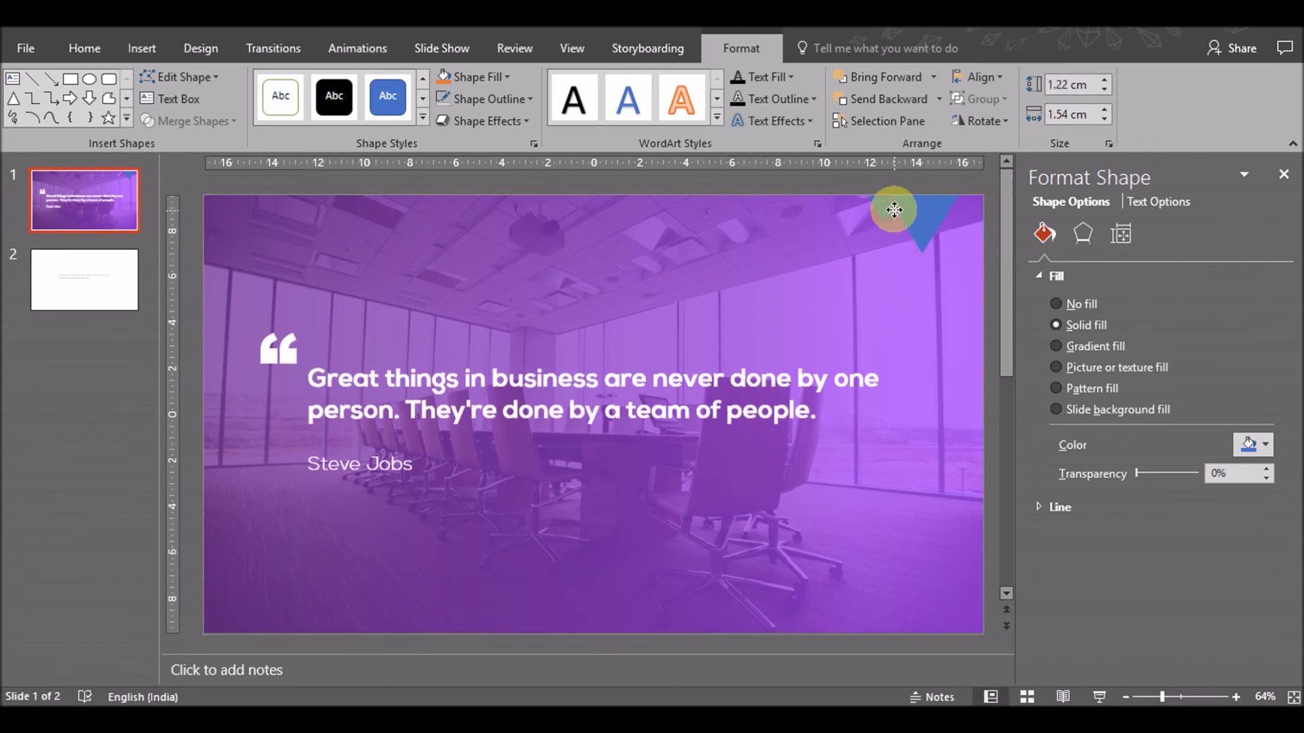
{"action": "scroll", "coordinate": [893, 206], "scroll_direction": "up", "scroll_amount": 1}
- Fill both triangles white with about 52% transparency
{"action": "left_click", "coordinate": [920, 219], "text": "shift"}
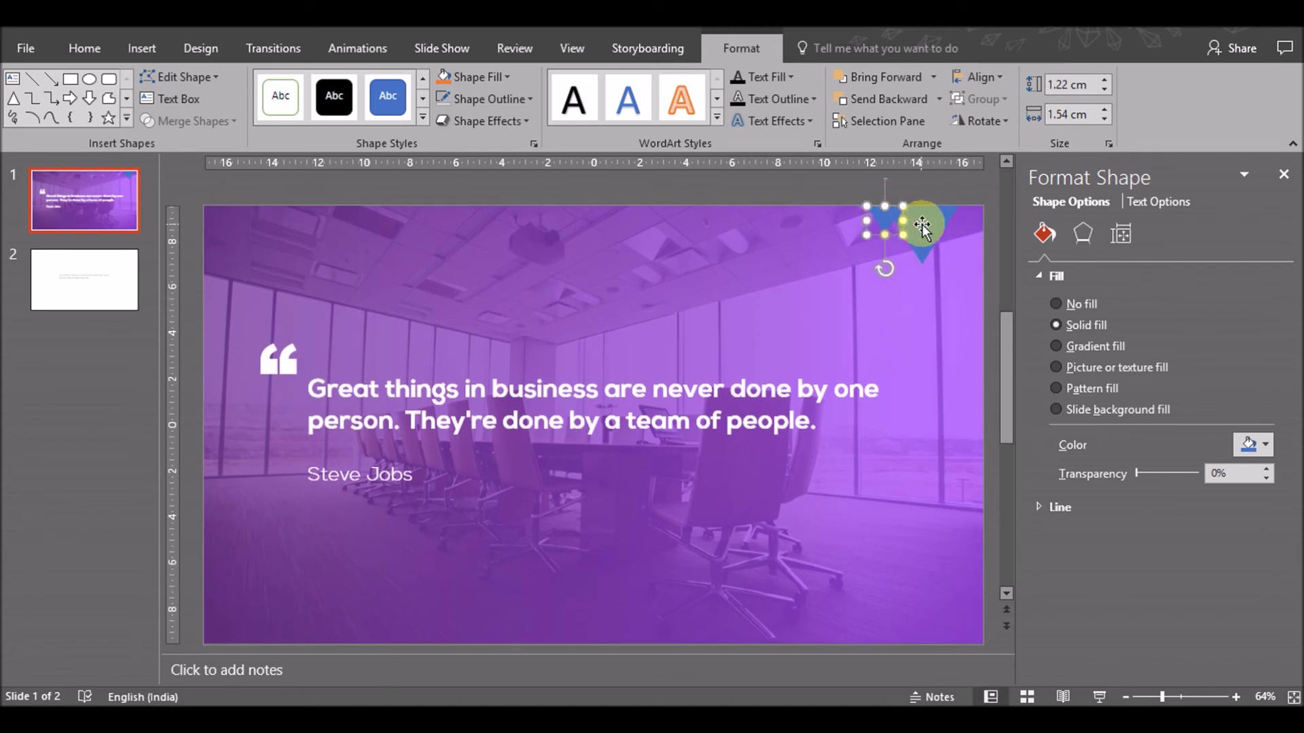
{"action": "left_click", "coordinate": [1254, 446]}
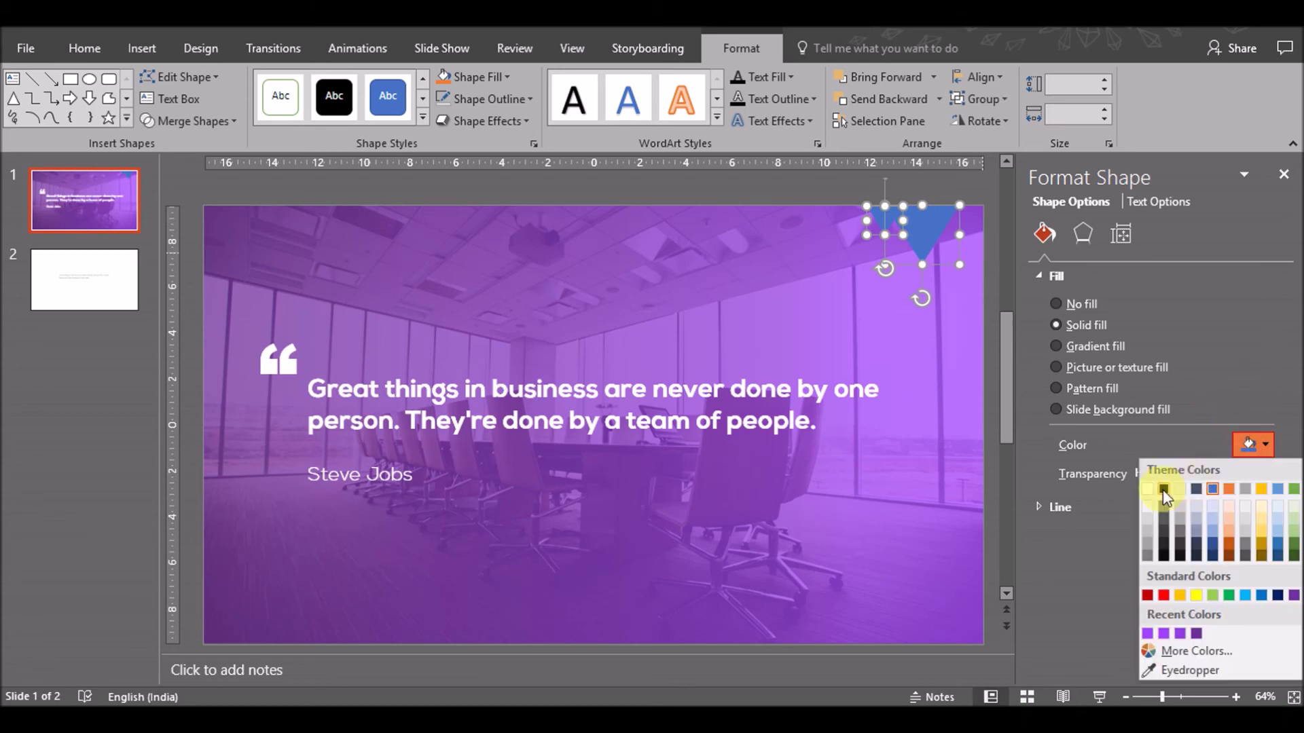
{"action": "left_click", "coordinate": [1157, 490]}
{"action": "left_click_drag", "start_coordinate": [1134, 474], "coordinate": [1167, 471]}
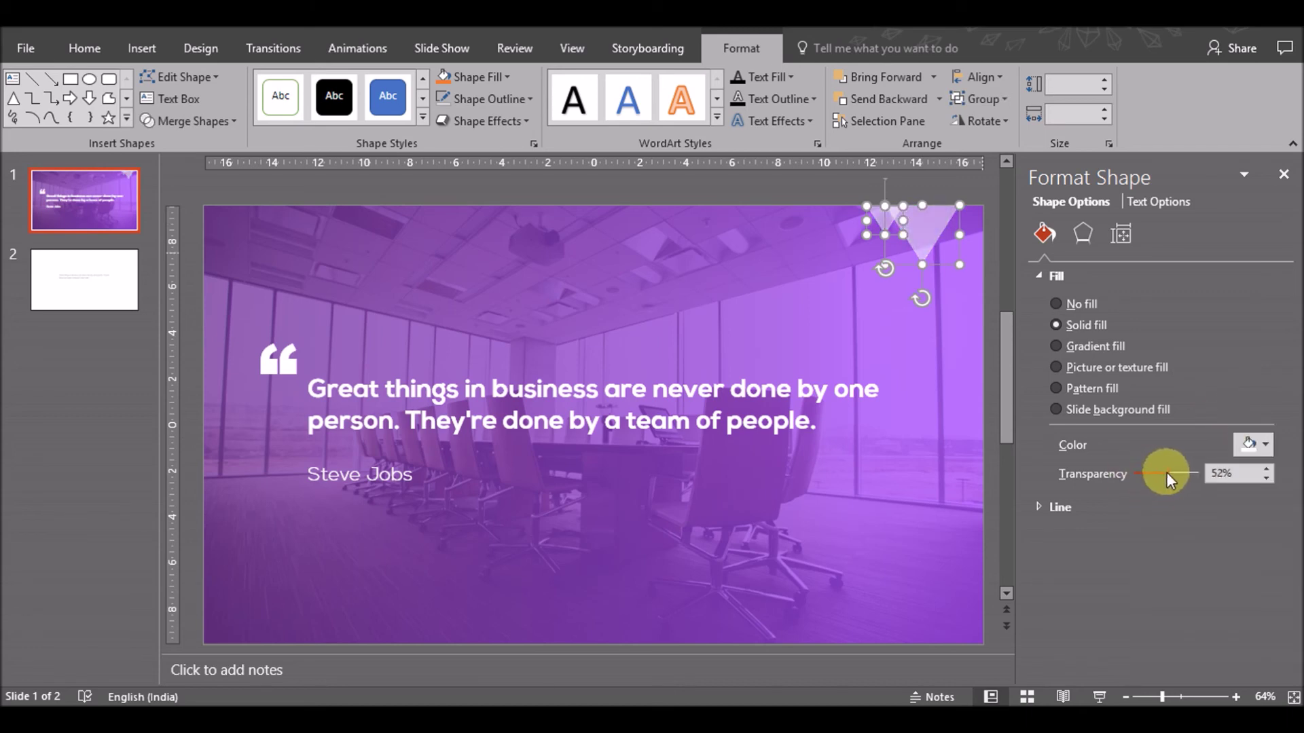
{"action": "left_click", "coordinate": [190, 432]}
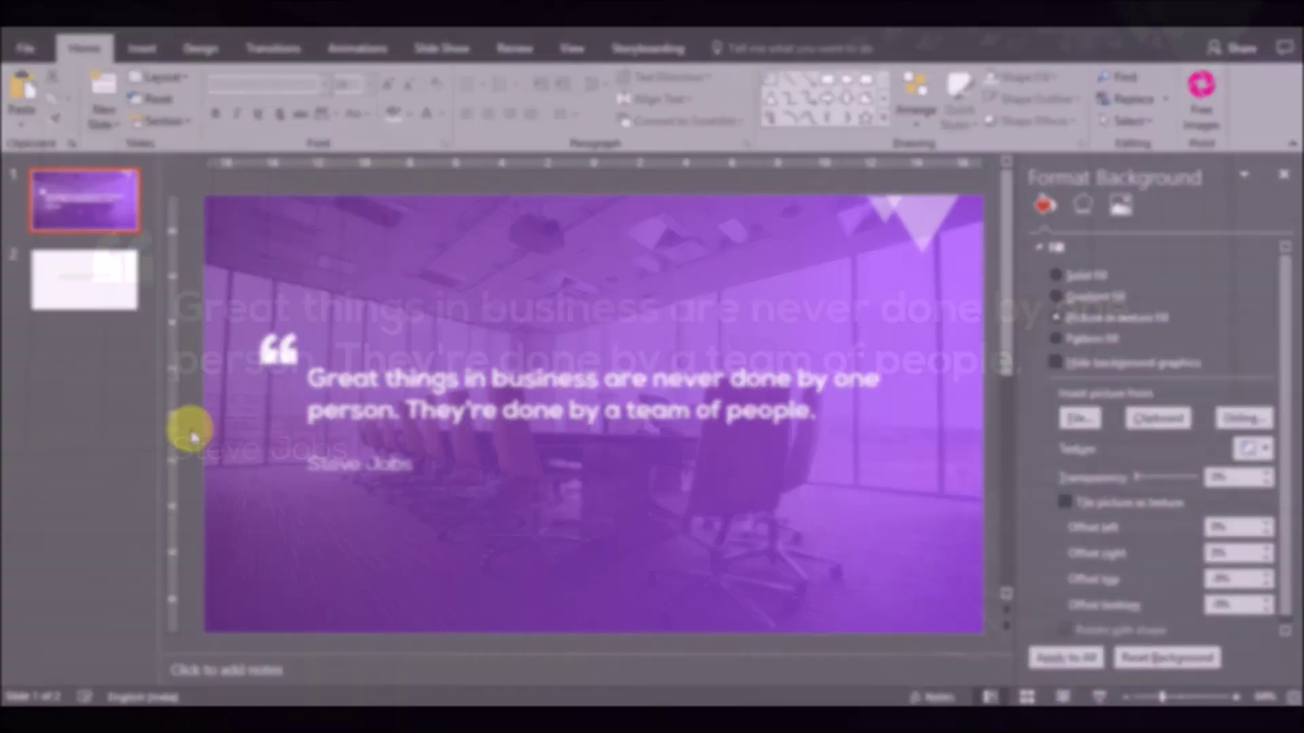